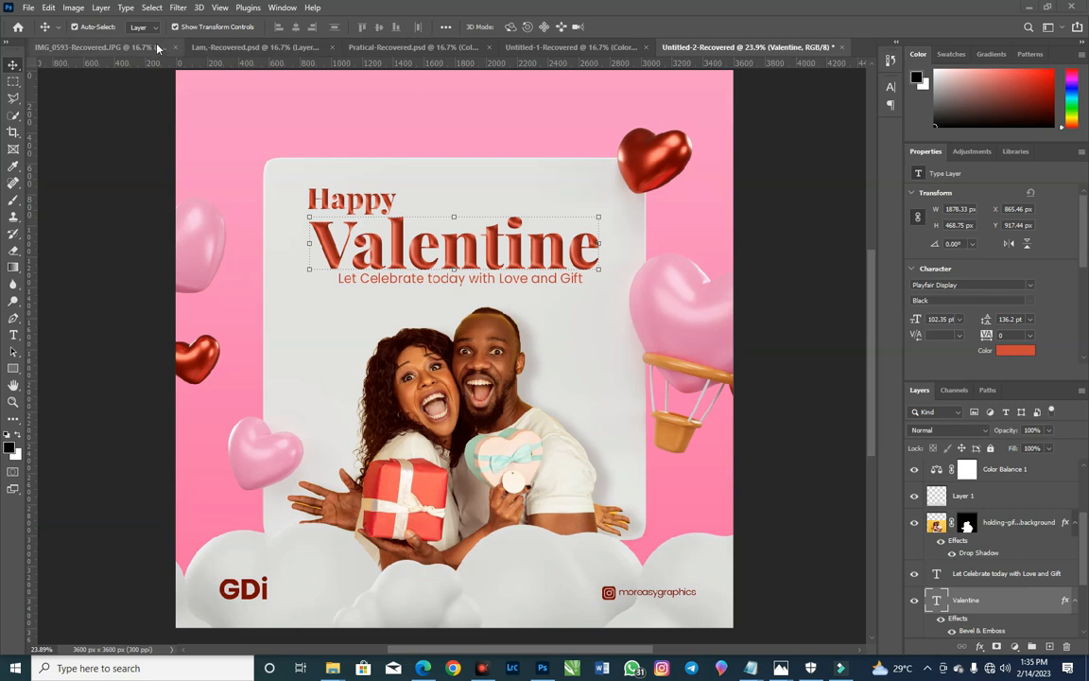
Step: Create a new 12 × 12 inch document at 300 pixels/inch in RGB Color with a white background
click(29, 8)
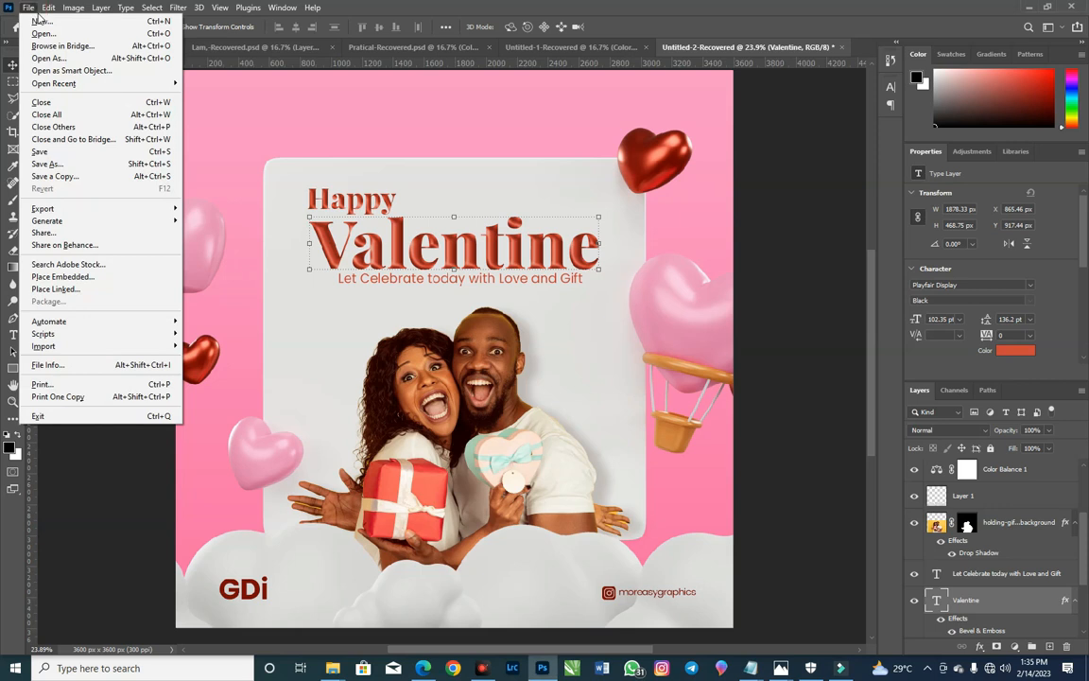
click(39, 20)
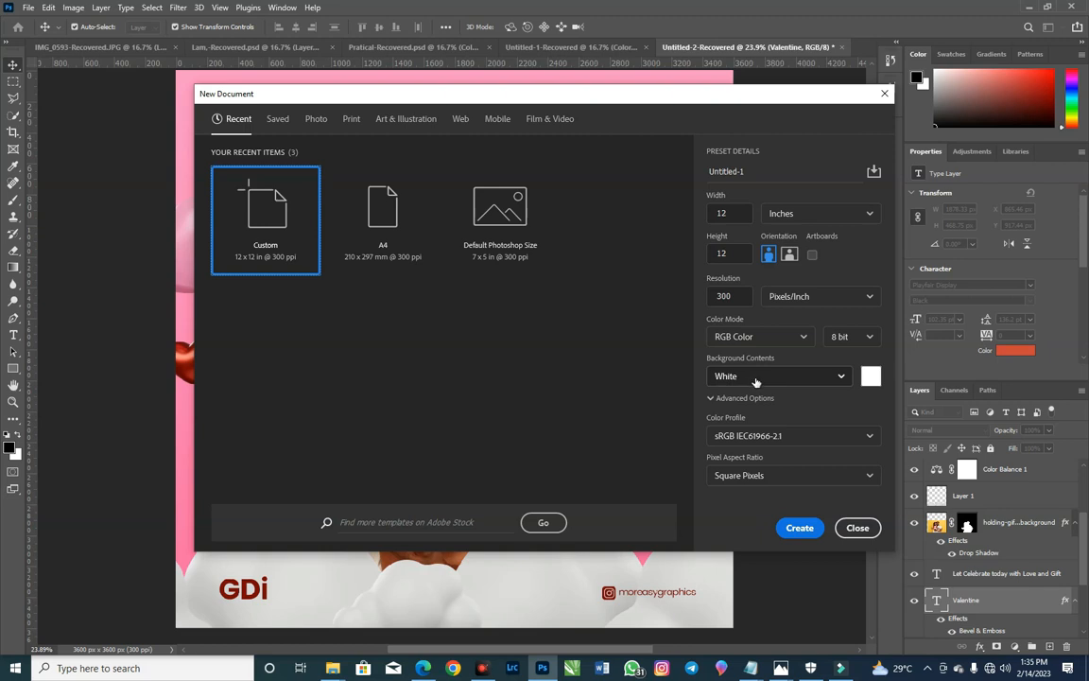
click(802, 532)
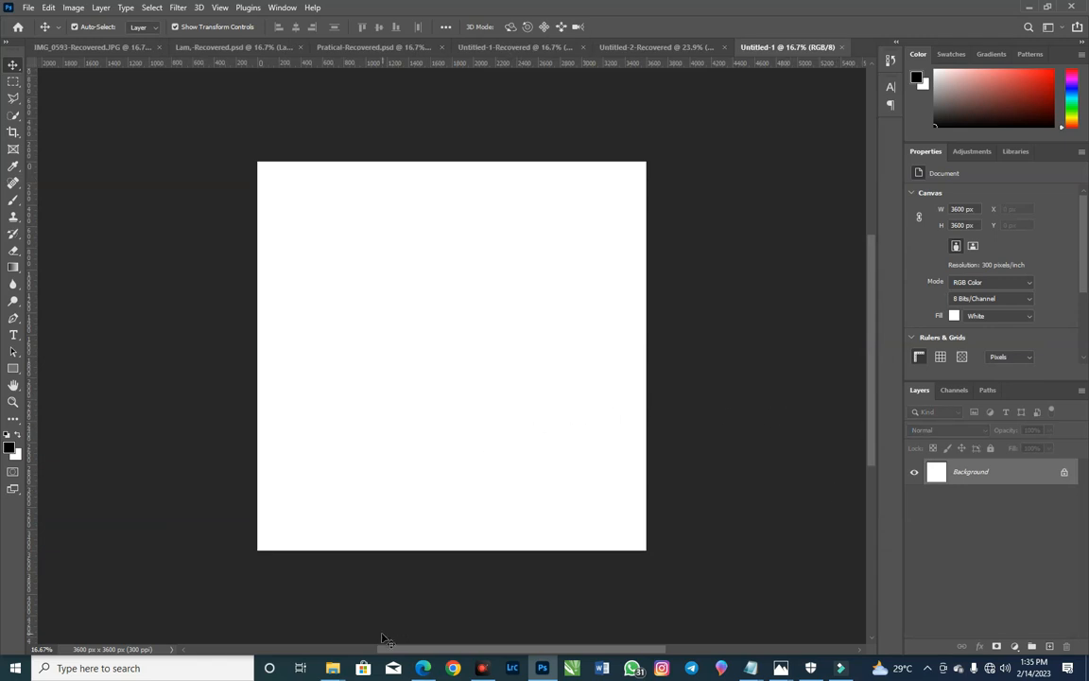
Step: Place the 8437890 image from the Social Media Poster folder and scale it to about 131.5% so it covers the canvas
mouse_move(333, 669)
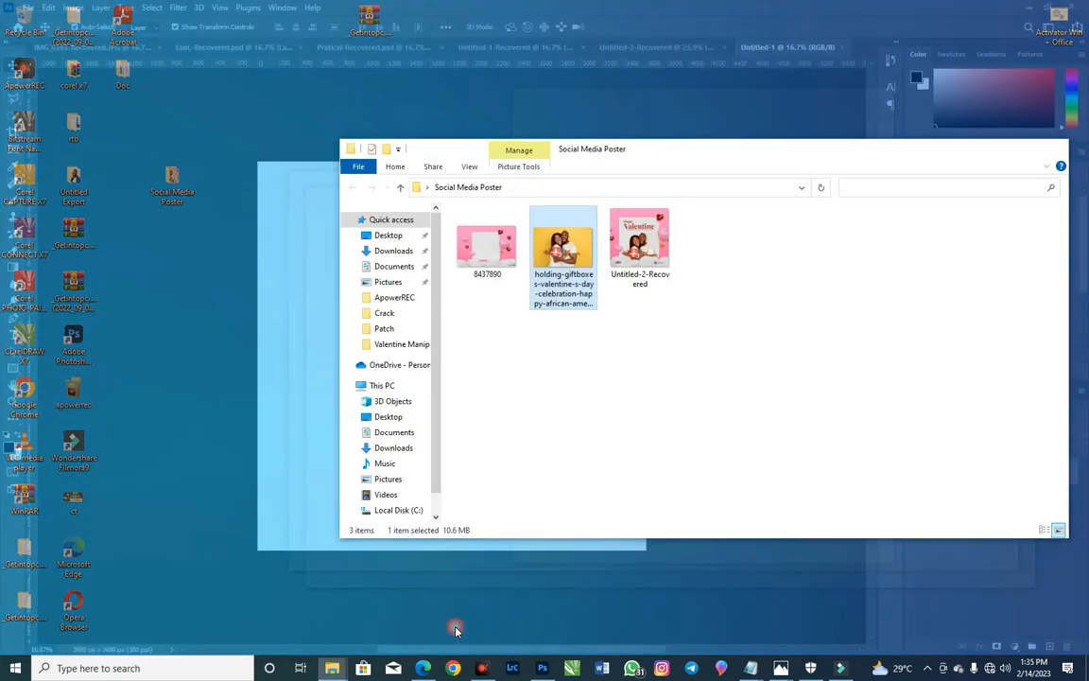
click(455, 630)
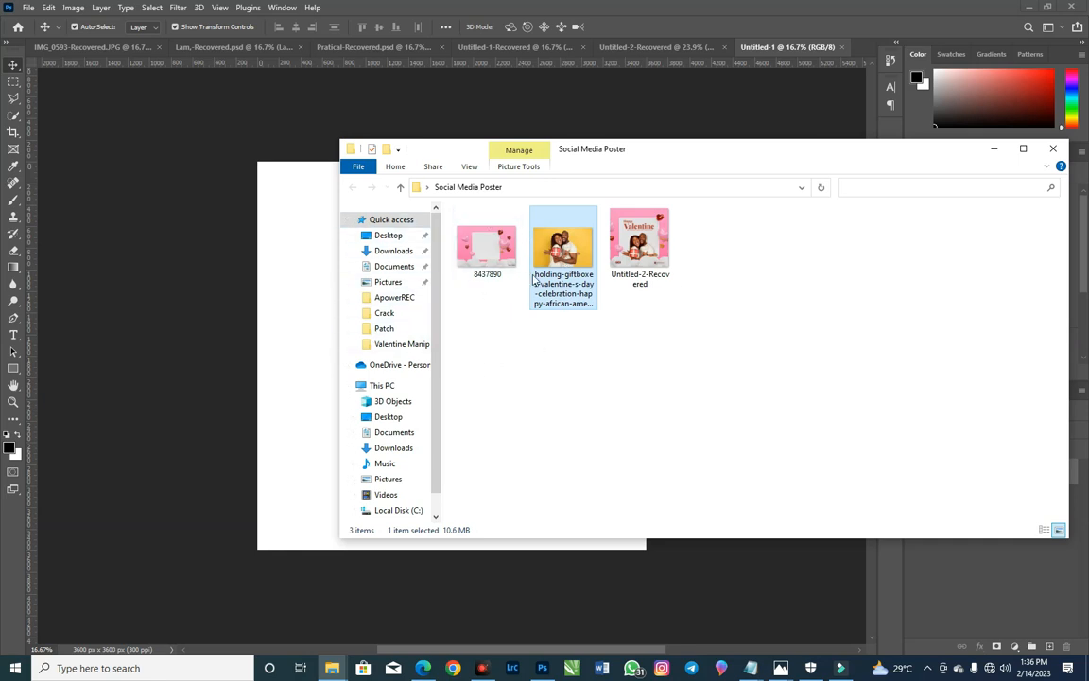
mouse_move(535, 280)
drag(486, 248, 359, 333)
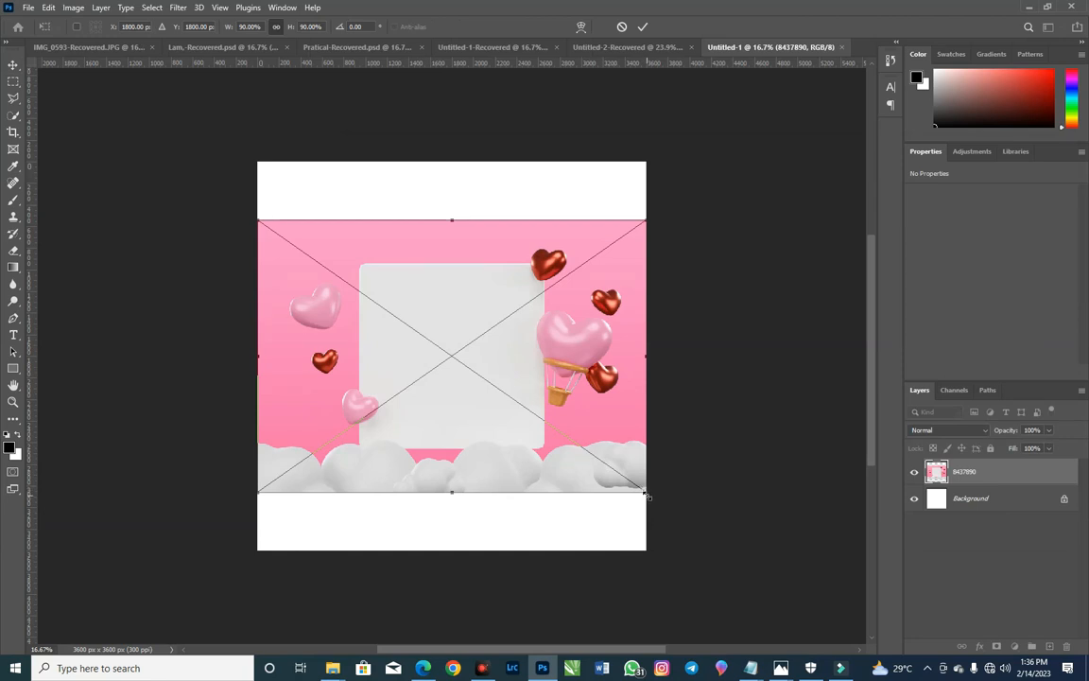
drag(648, 495, 724, 575)
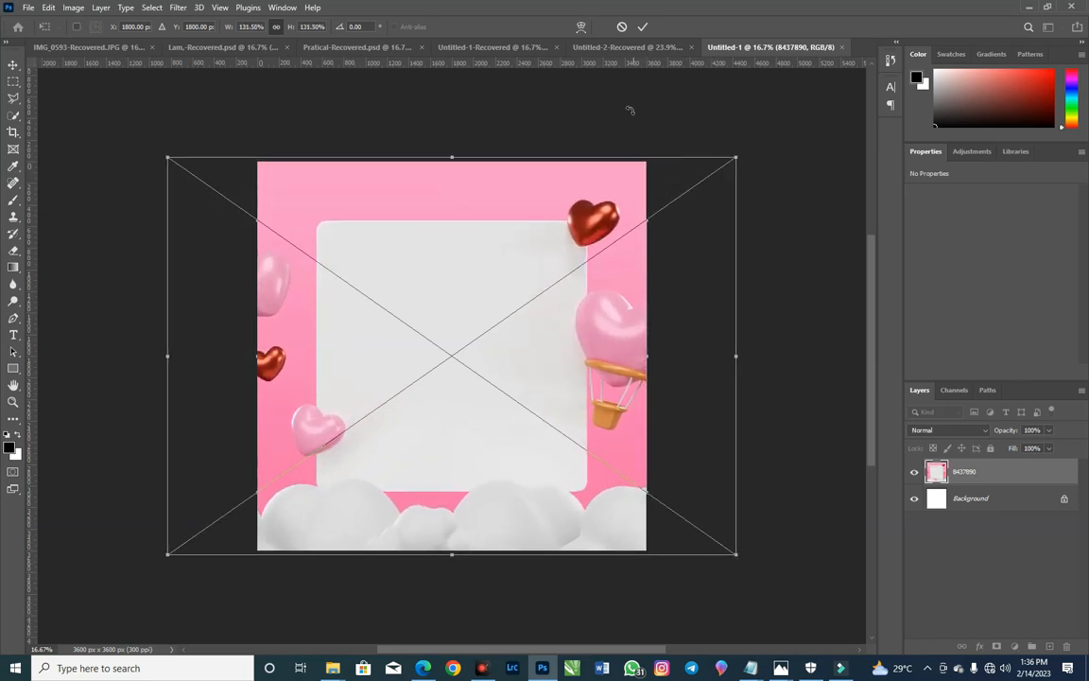
click(642, 27)
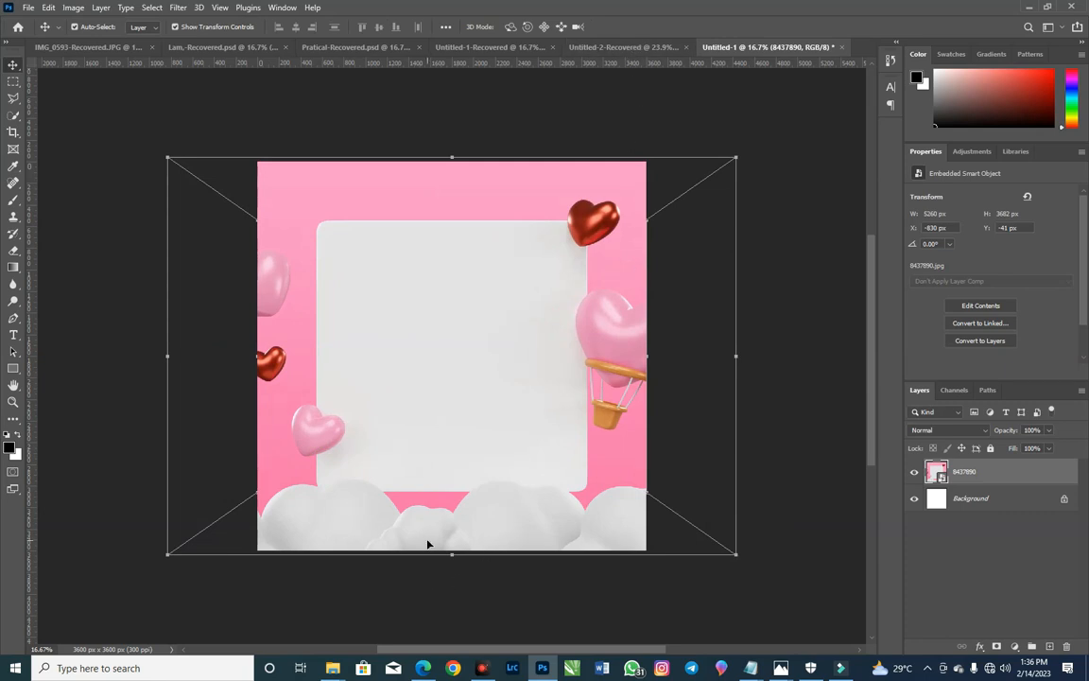
Step: Place the holding-giftboxes couple photo from the Social Media Poster folder above the pink background at its default size
mouse_move(332, 667)
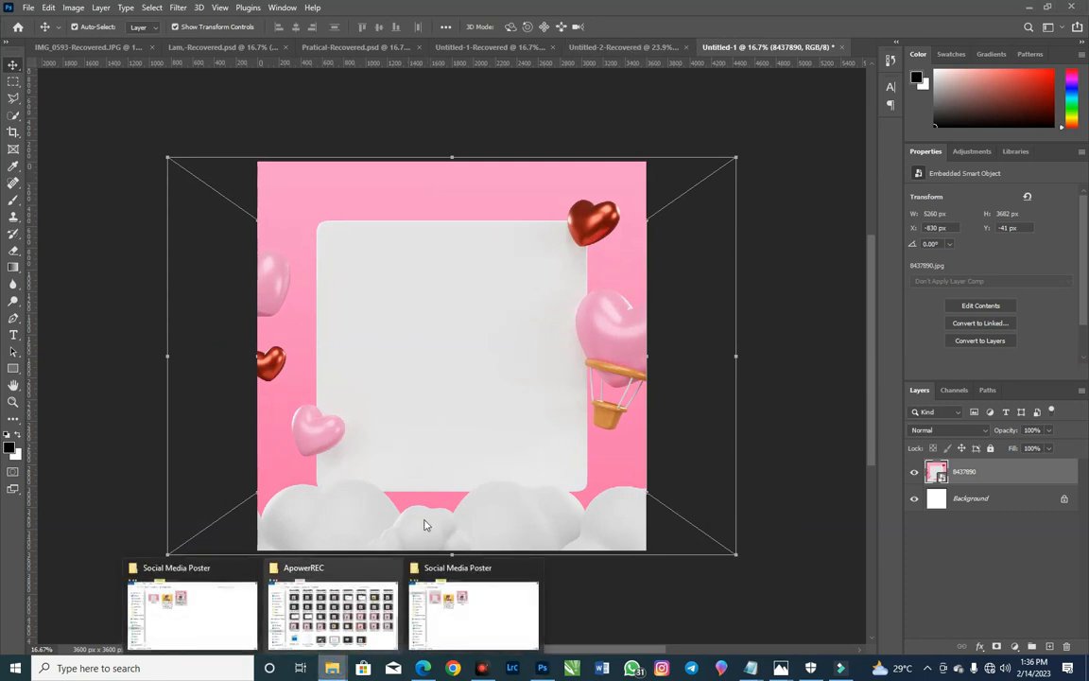
click(450, 631)
drag(558, 253, 296, 405)
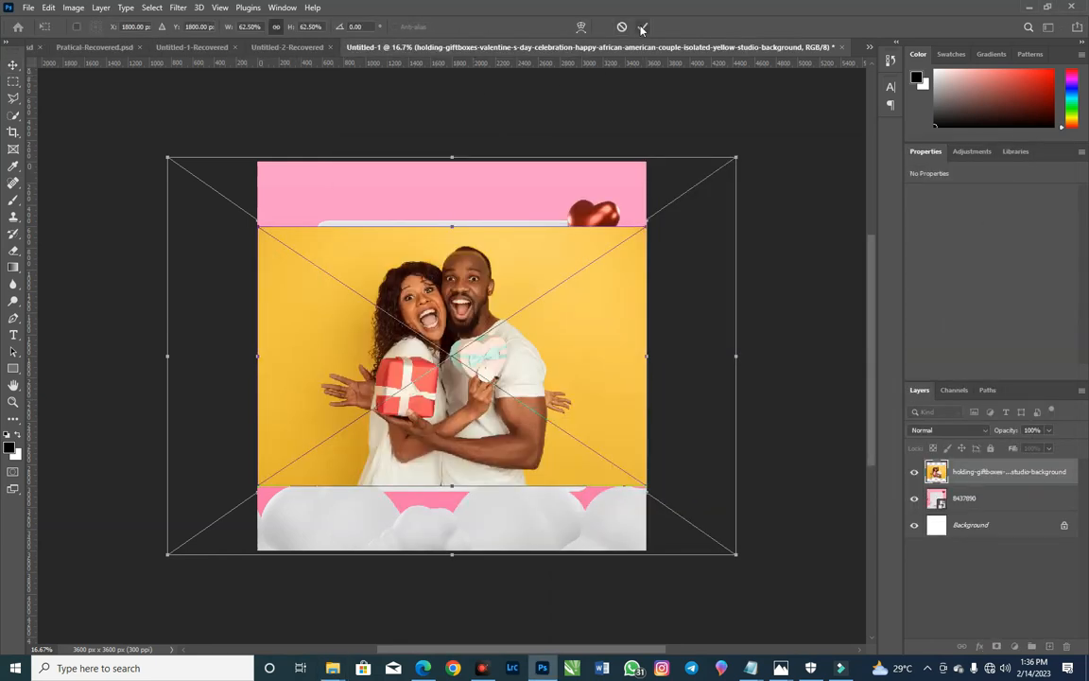
key(Return)
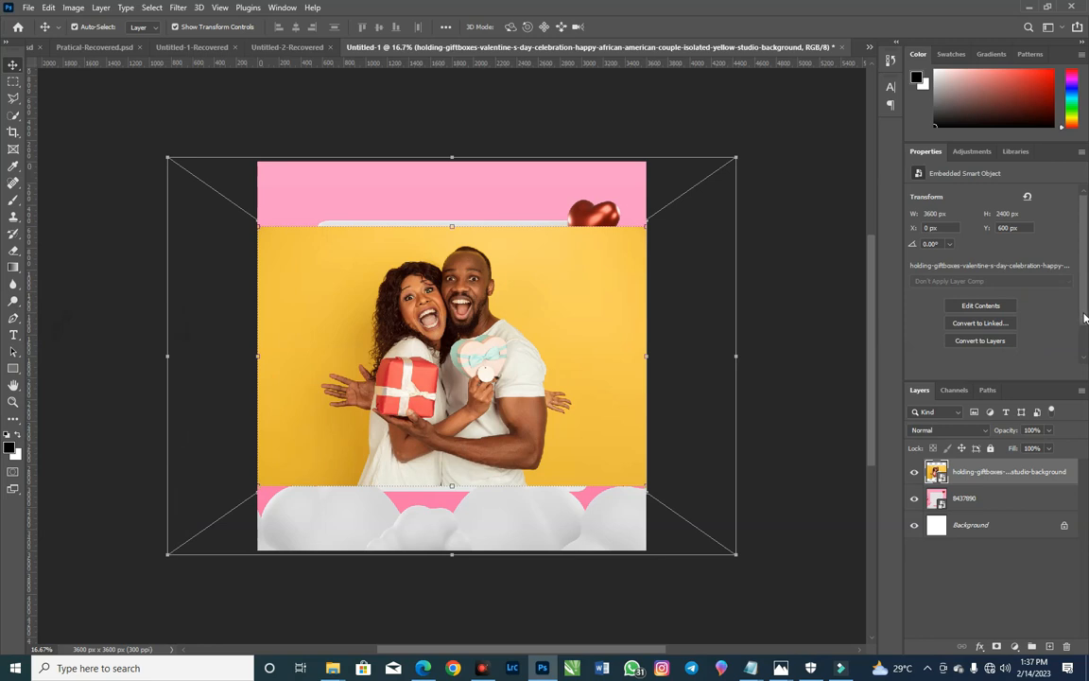
Step: Rasterize the couple photo layer and select its subject automatically
scroll(1084, 317, down, 1)
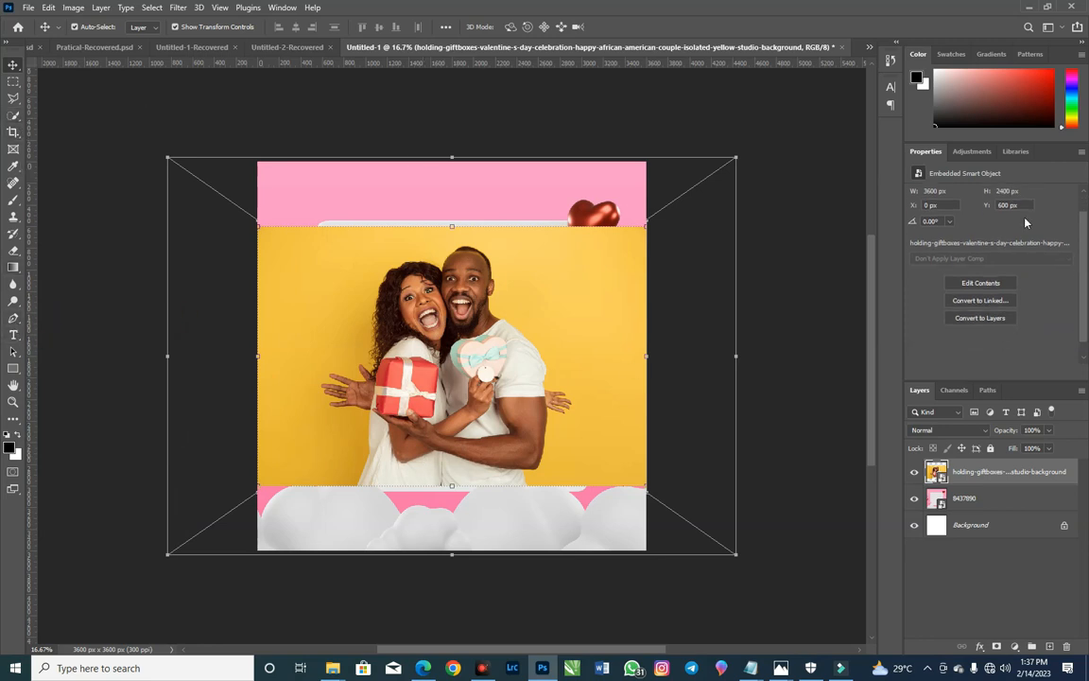
scroll(1081, 323, down, 1)
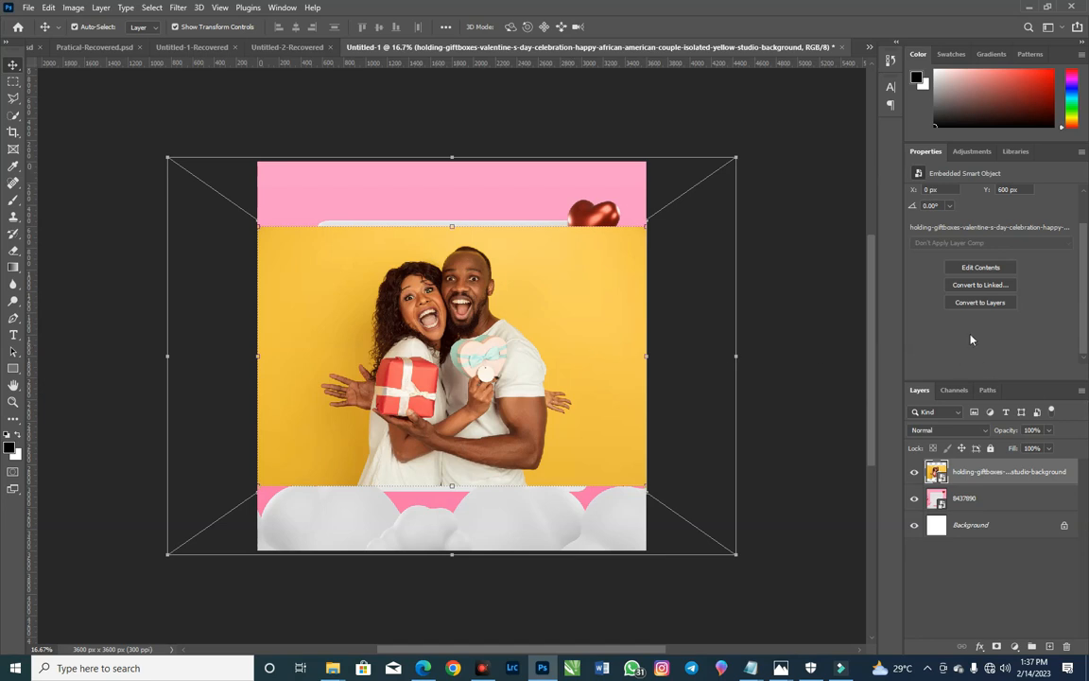
right_click(1034, 475)
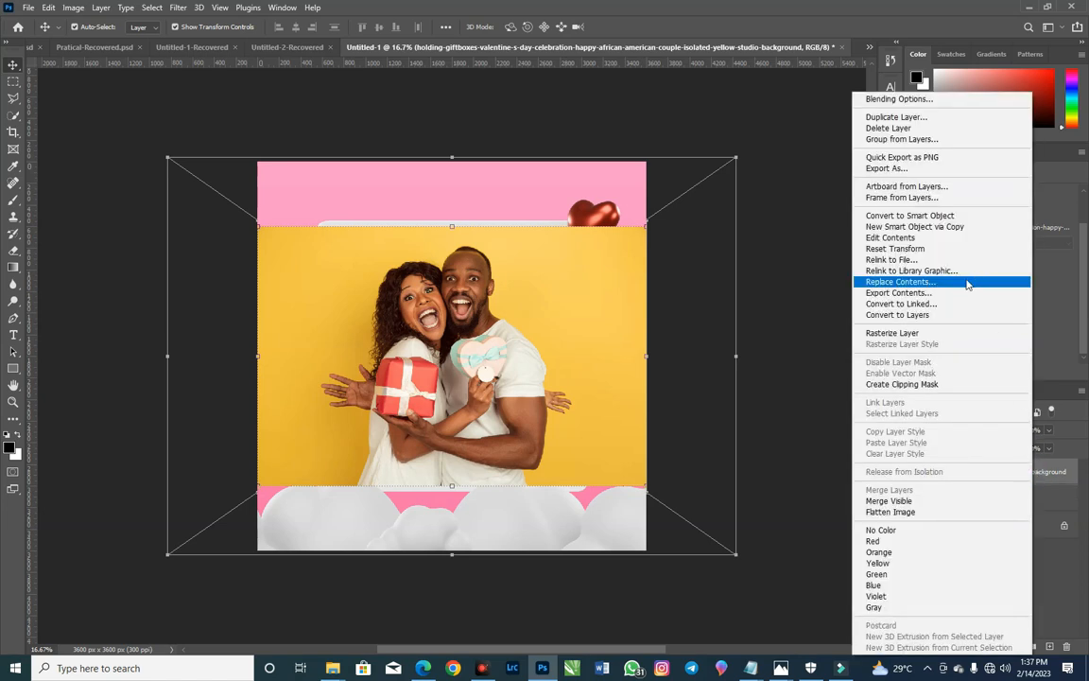
click(935, 333)
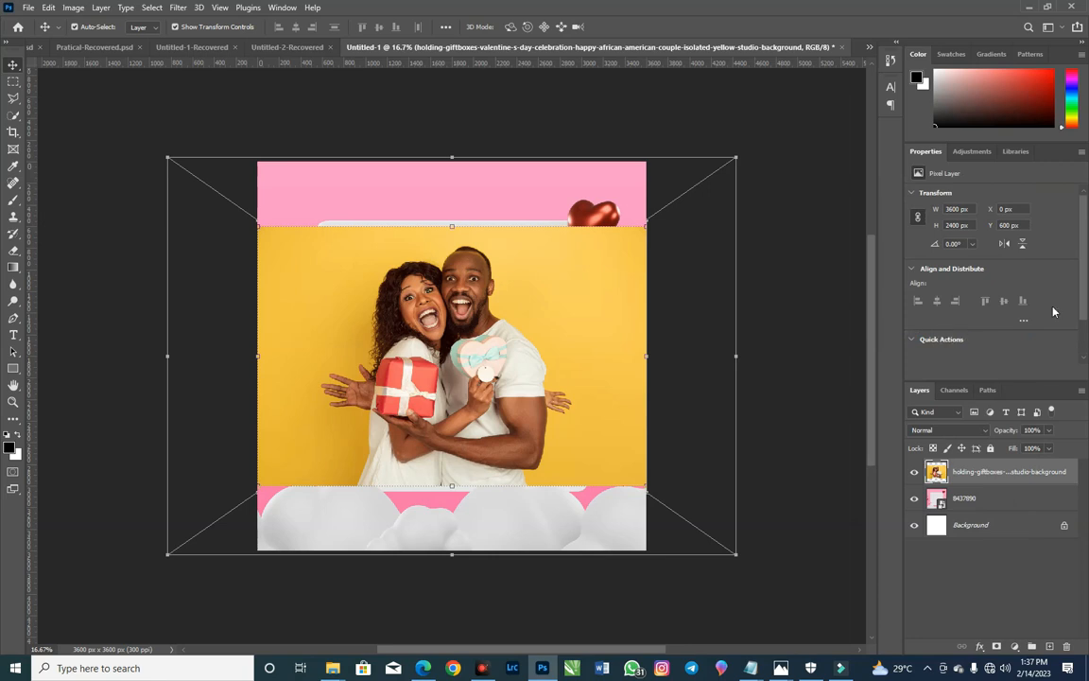
scroll(1085, 299, down, 2)
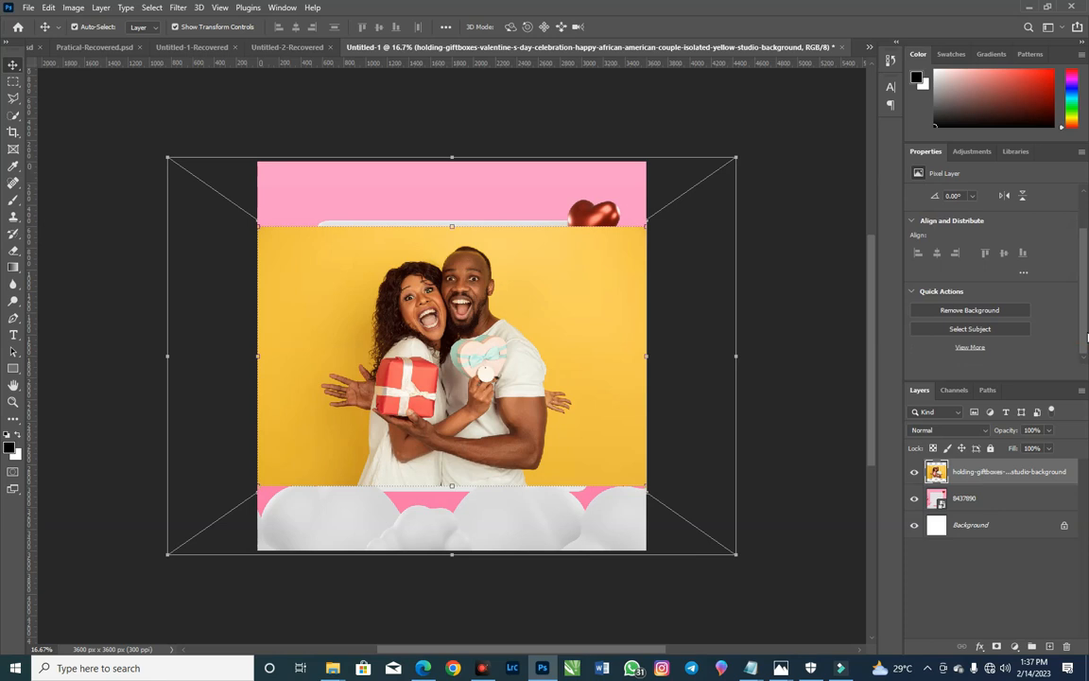
click(972, 329)
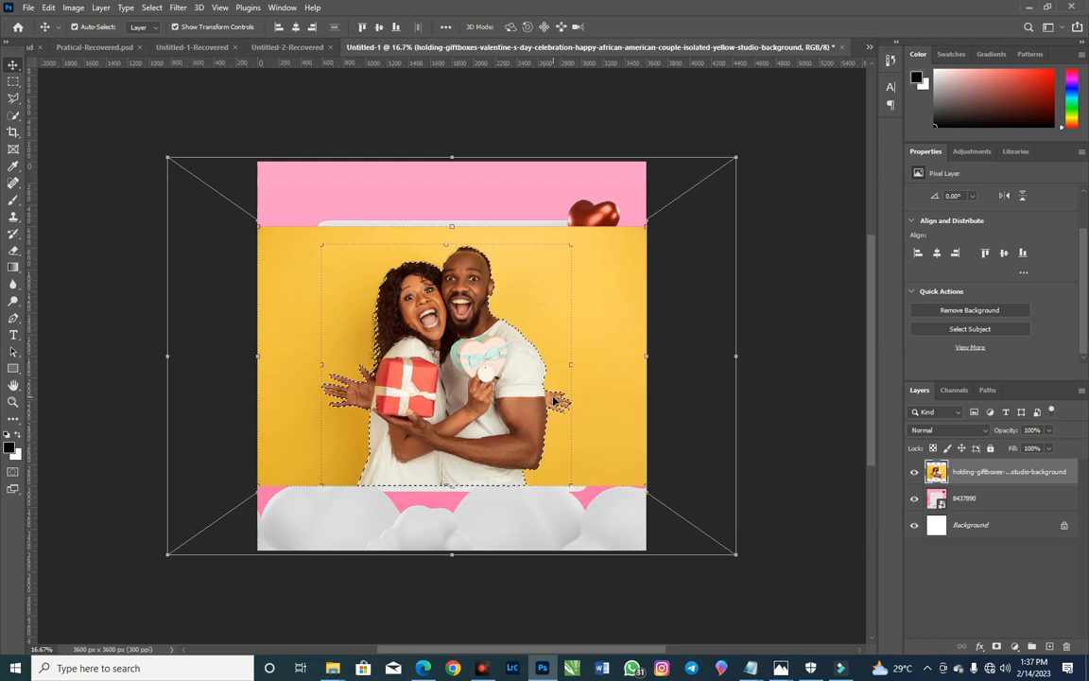
Step: Using the Quick Selection tool with a 10 px brush, subtract the yellow gap between the top two fingers behind the man's sleeve
scroll(569, 399, up, 1)
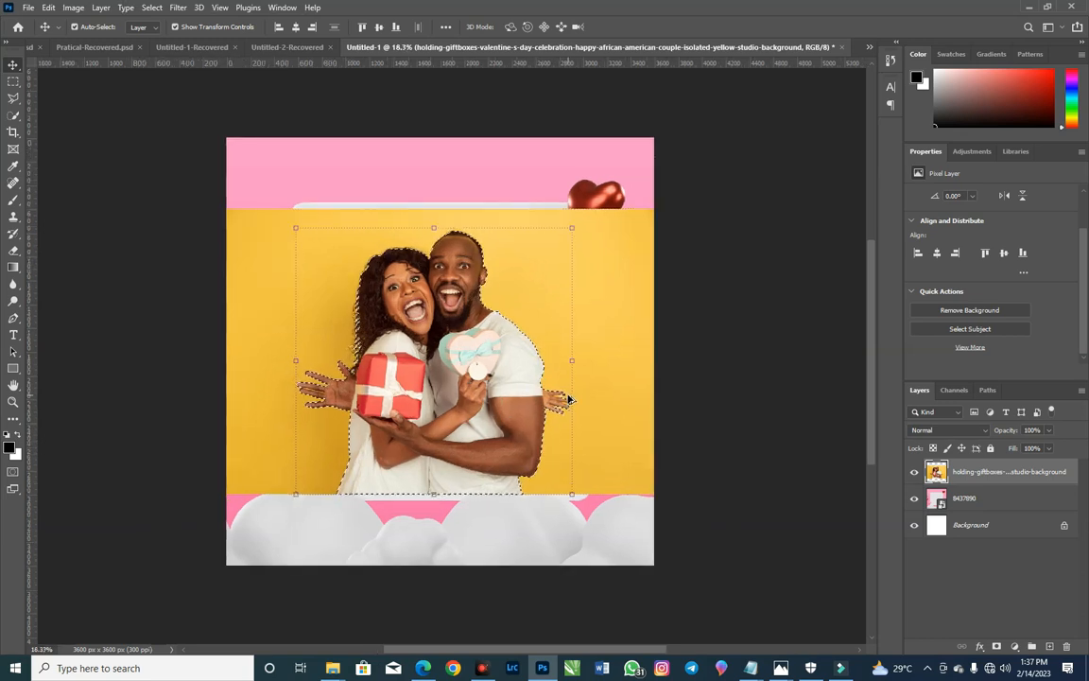
scroll(569, 399, up, 6)
scroll(556, 408, up, 2)
scroll(556, 409, up, 4)
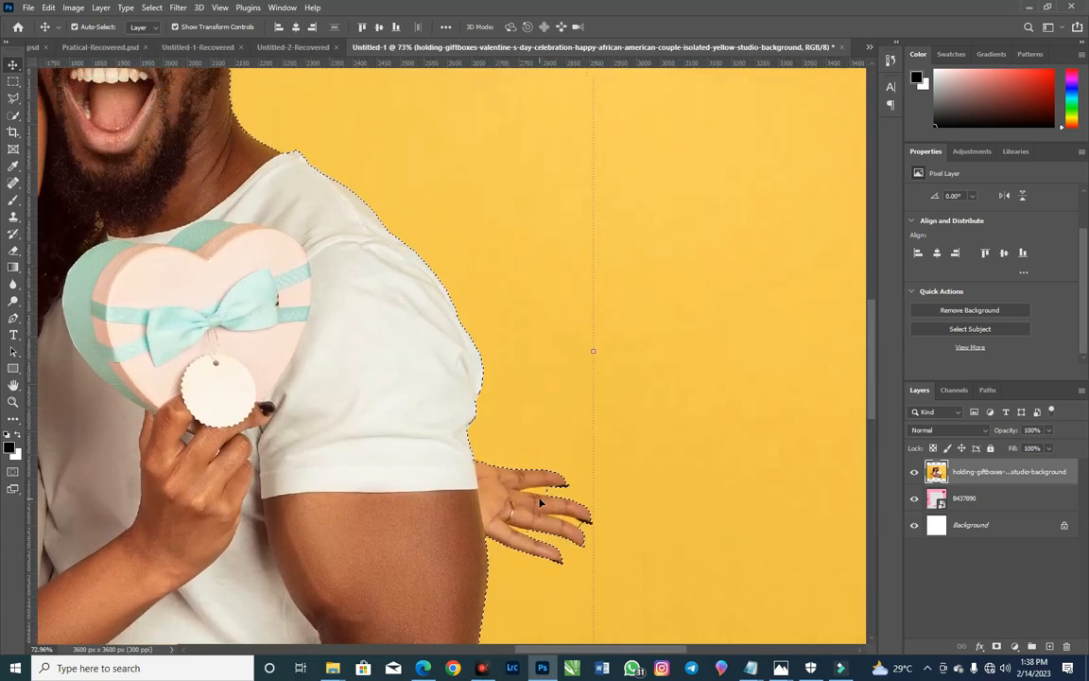
scroll(540, 501, down, 1)
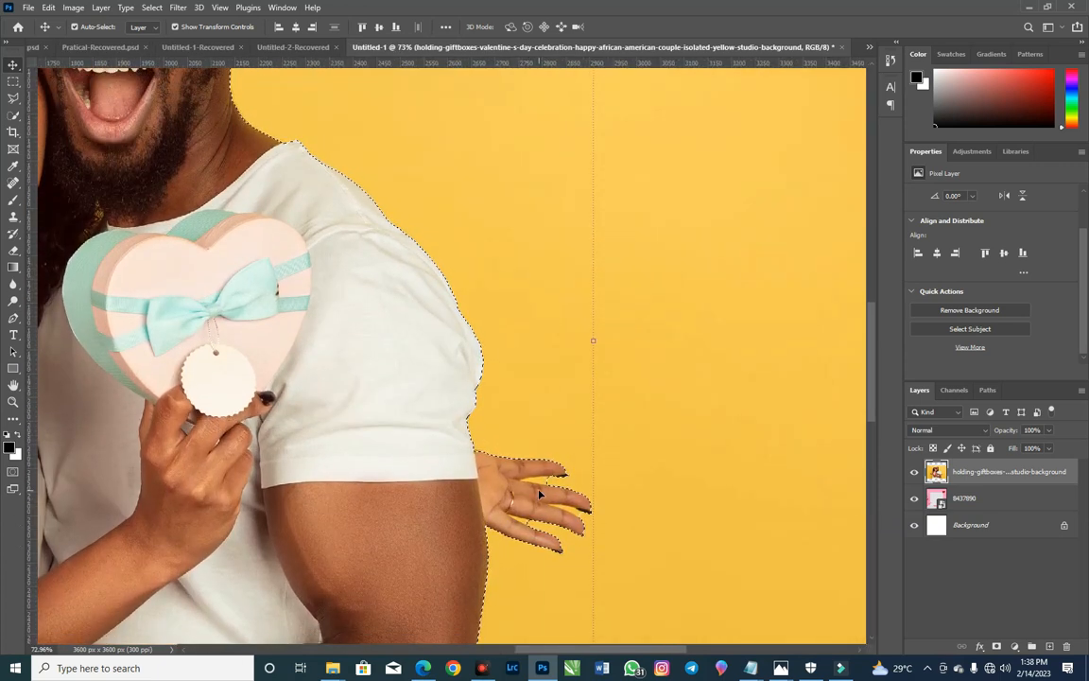
click(13, 114)
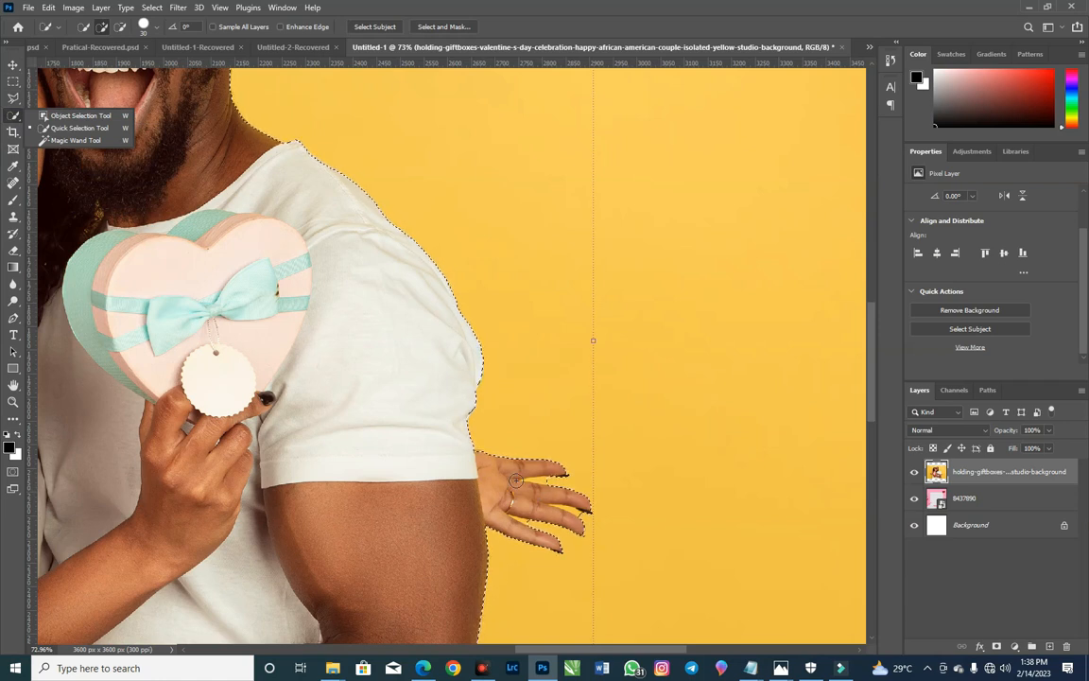
key(bracketleft)
key(bracketleft)
key(bracketleft)
key(bracketleft)
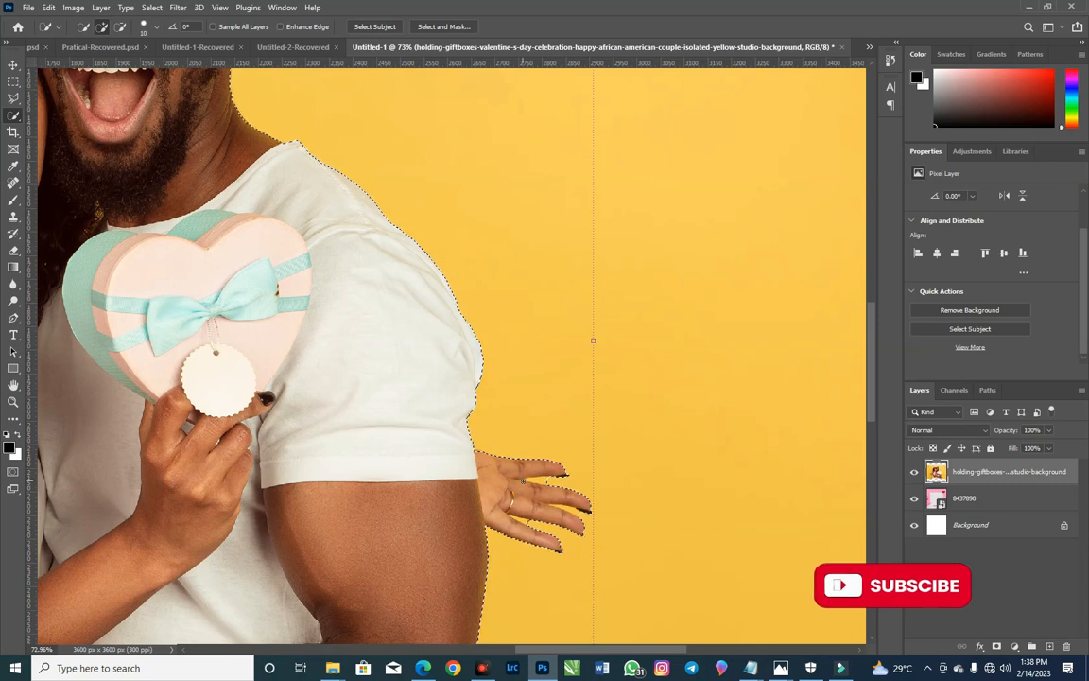
scroll(522, 480, up, 3)
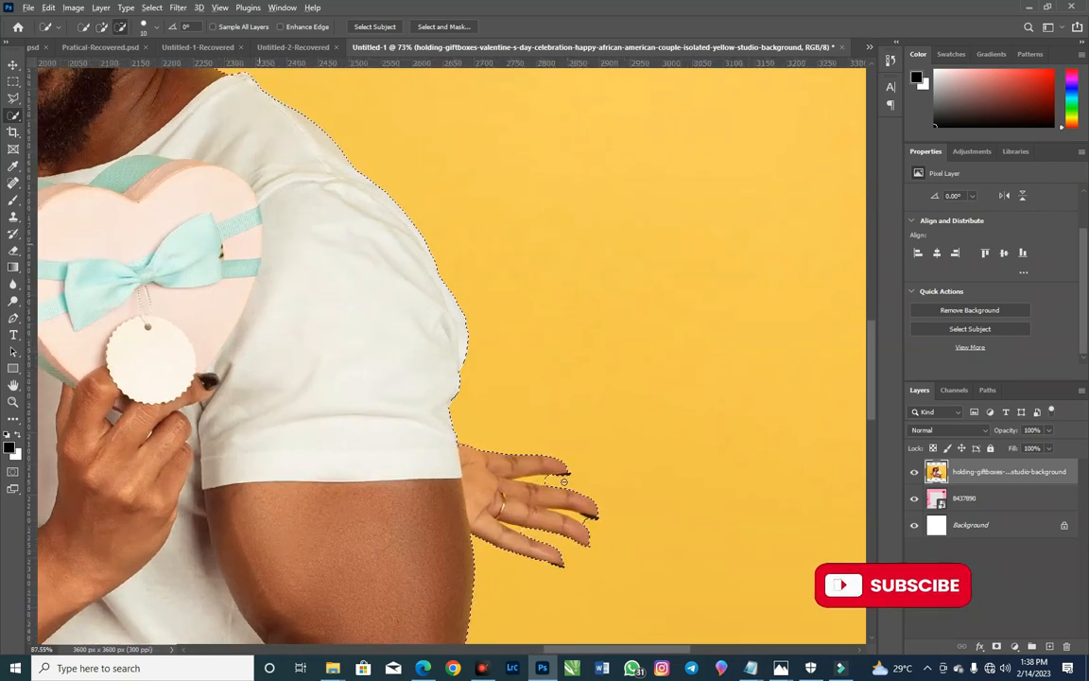
scroll(564, 481, up, 6)
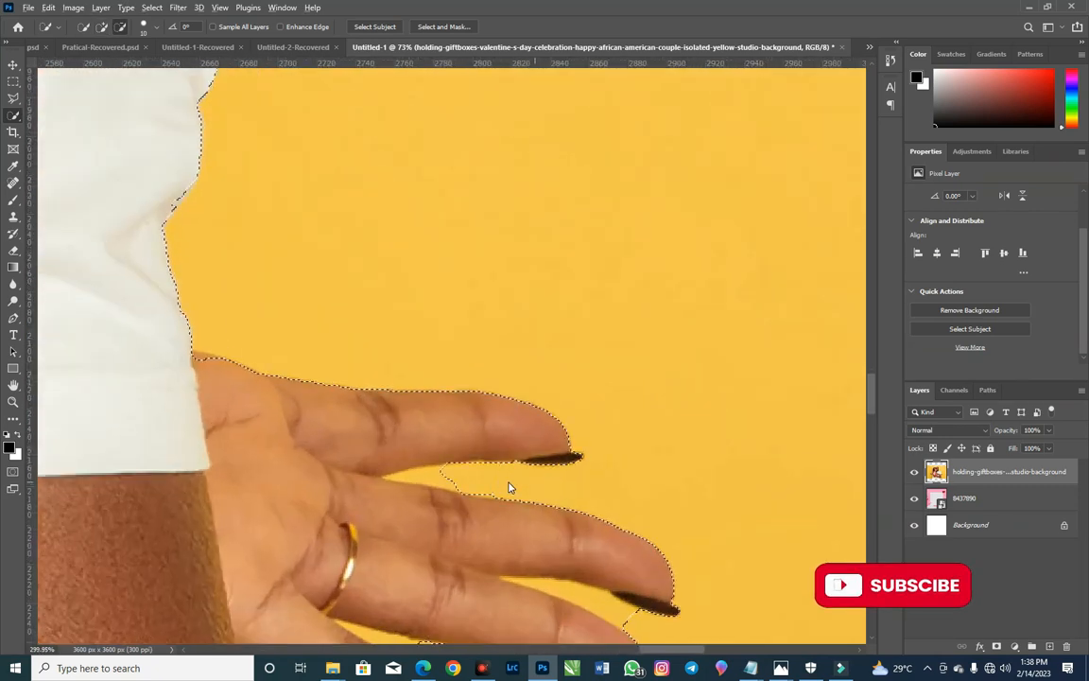
click(452, 479)
click(440, 476)
Step: Reduce the brush size to 6 px and trim the couple layer's selection deeper into the gap between the top two fingers
key(alt+bracketleft)
key(alt+bracketleft)
key(bracketleft)
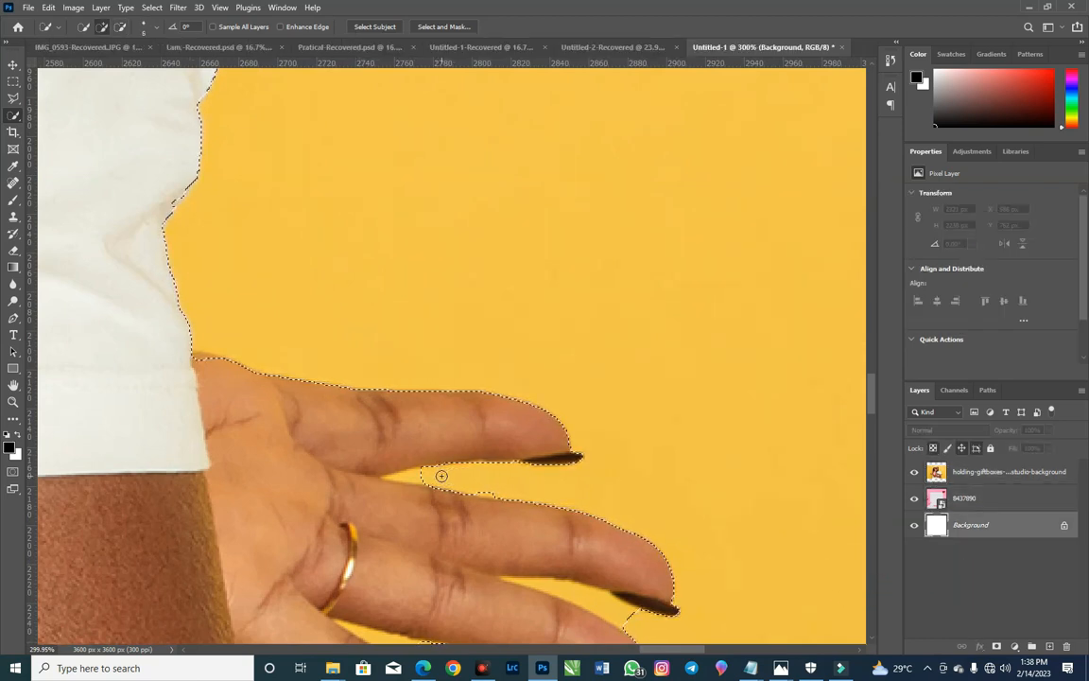
click(972, 479)
alt+click(428, 478)
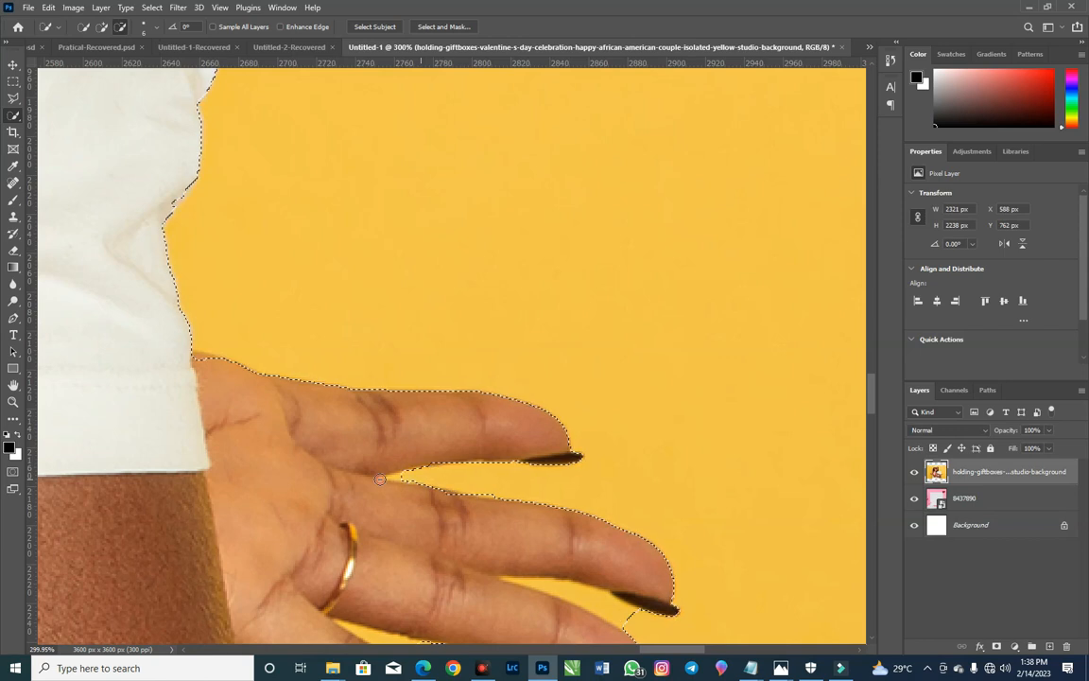
Step: Enable Enhance Edge and Sample All Layers, and subtract the remaining yellow in the upper finger gap and the gap below it
click(290, 28)
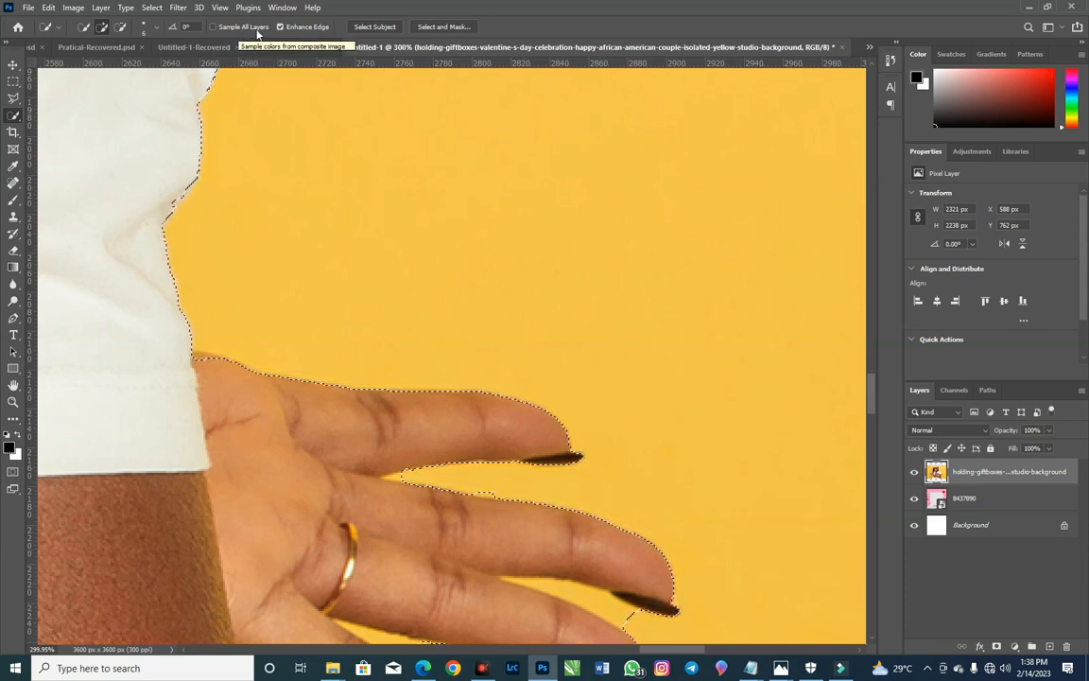
click(249, 28)
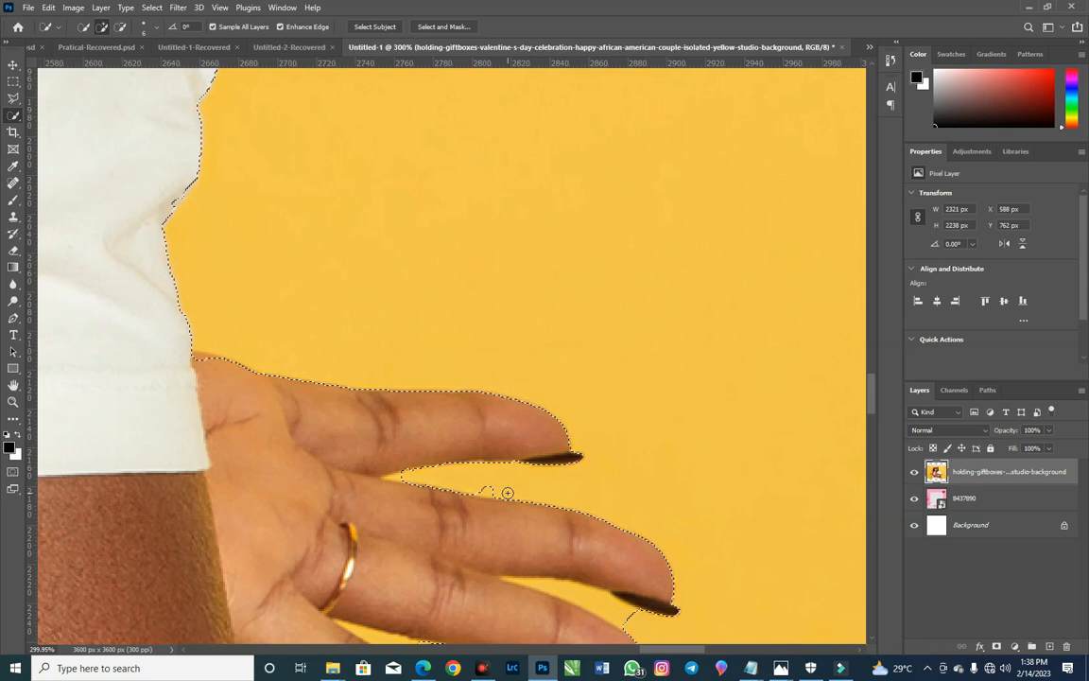
key(alt)
key(alt)
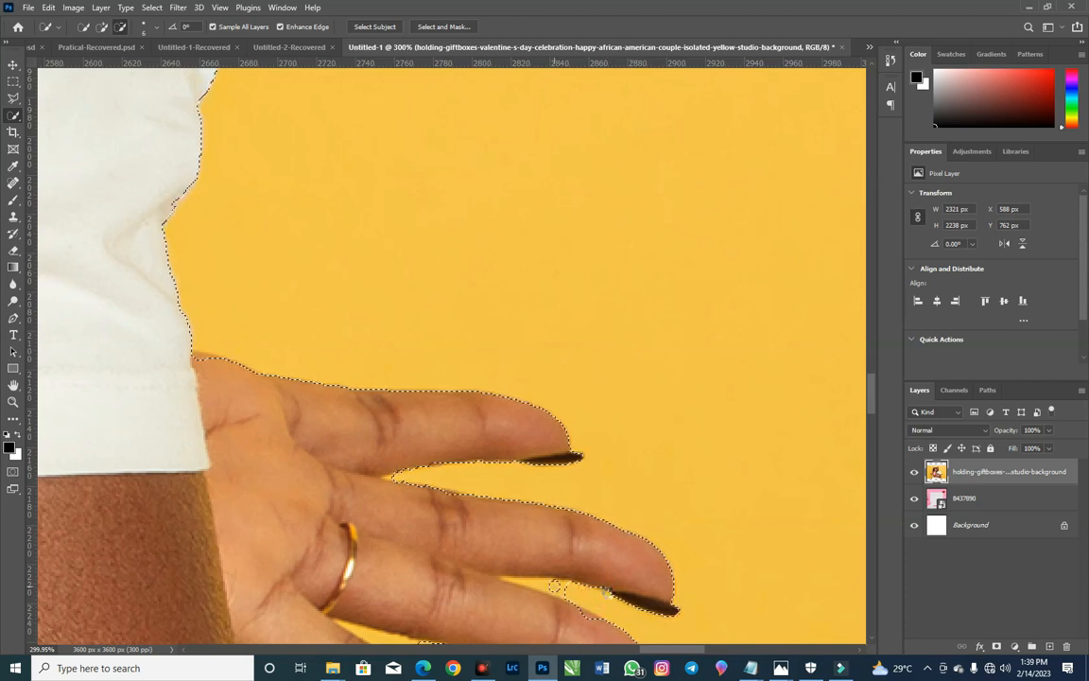
click(561, 585)
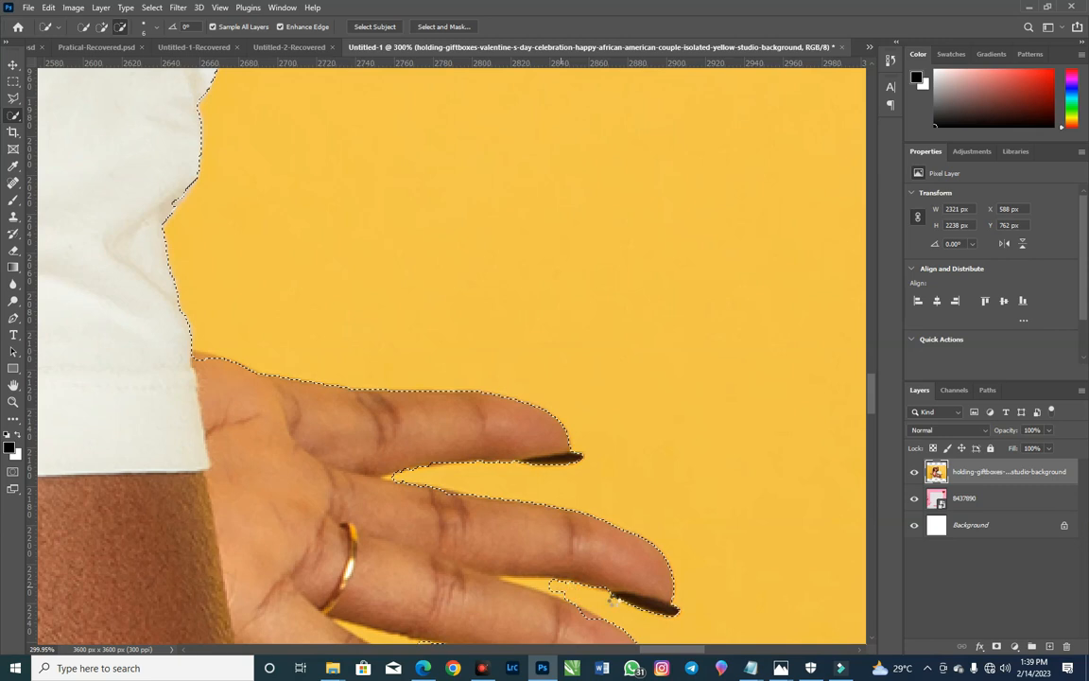
Step: Examine the couple's selection outline along the man's sleeve and shoulder, between the two heads and around the woman's hair
scroll(550, 463, up, 2)
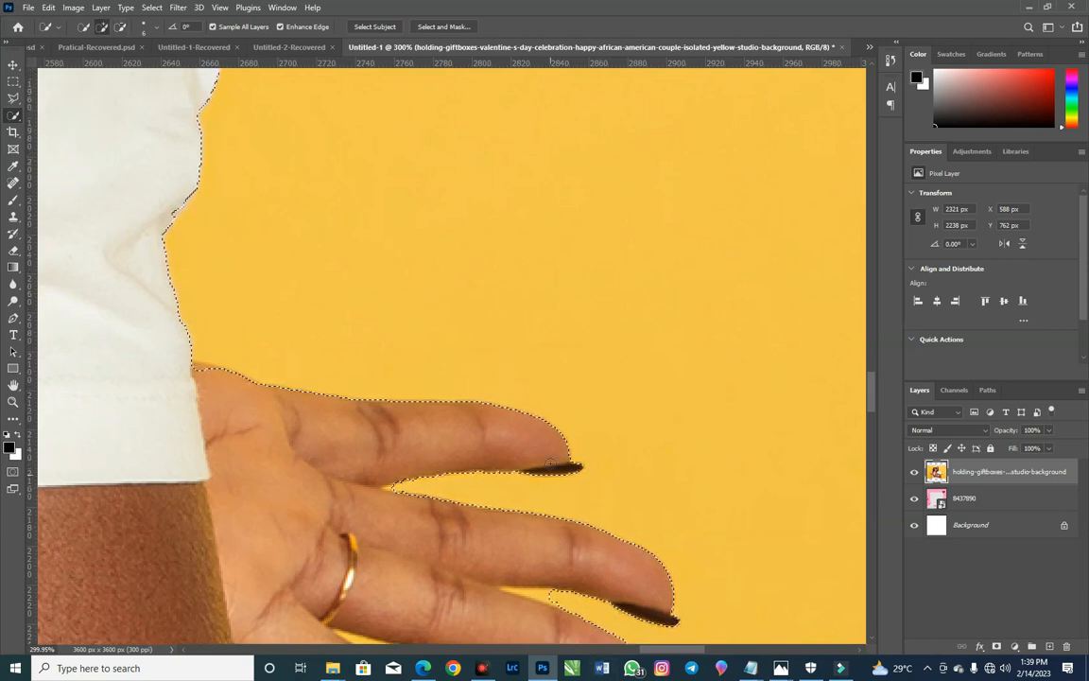
scroll(341, 458, up, 5)
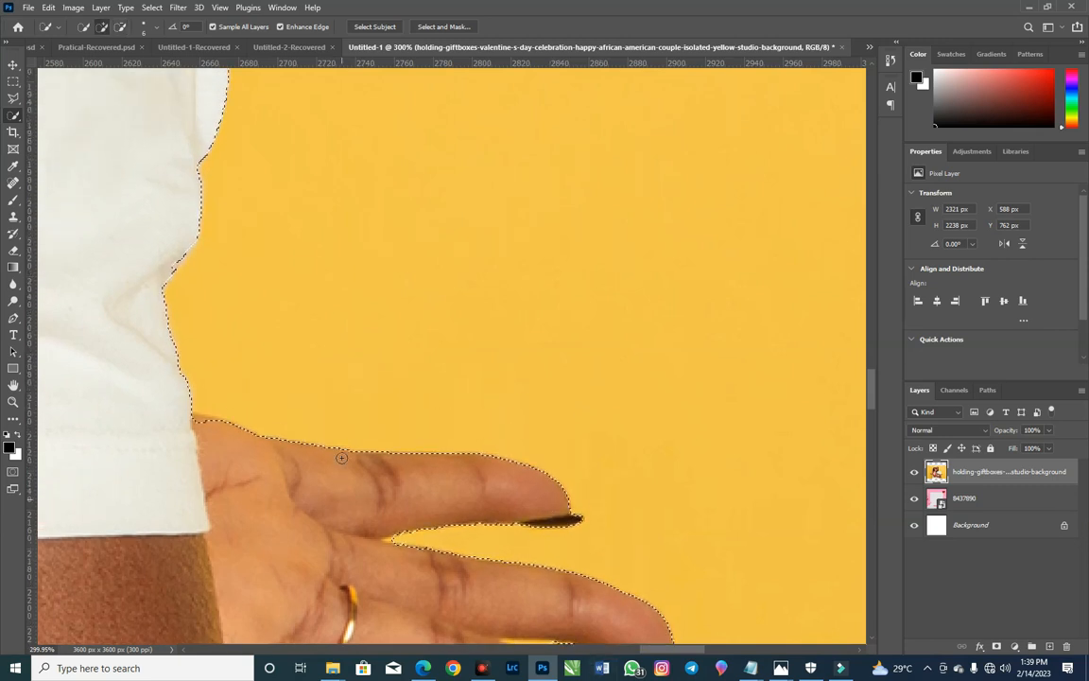
scroll(341, 457, up, 5)
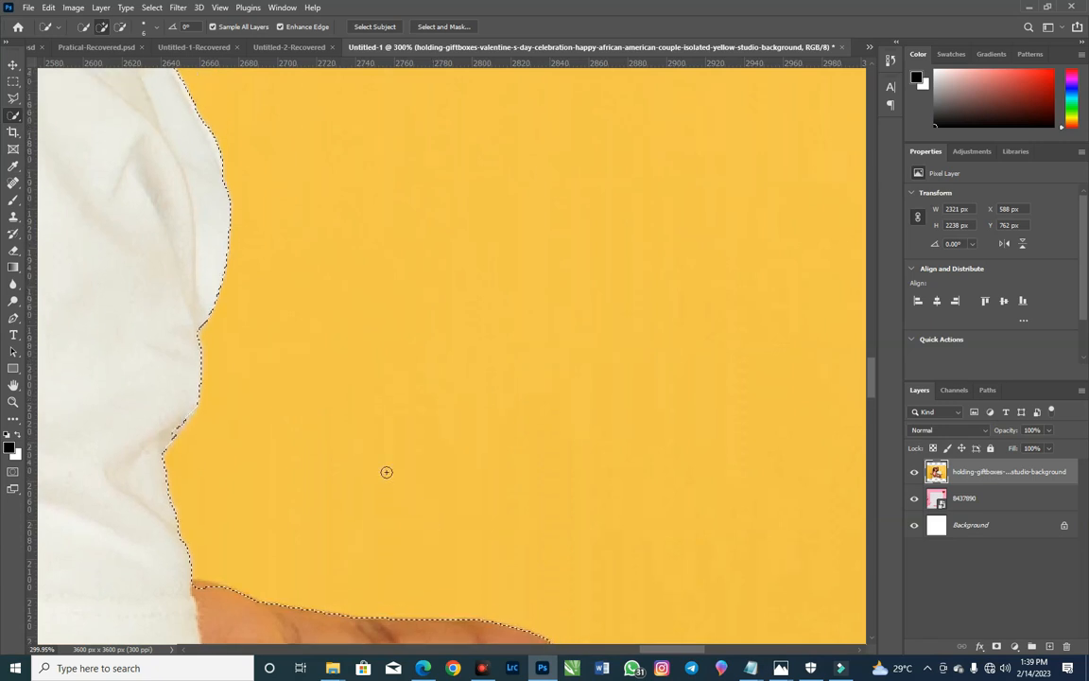
drag(267, 348, 416, 421)
drag(227, 113, 297, 366)
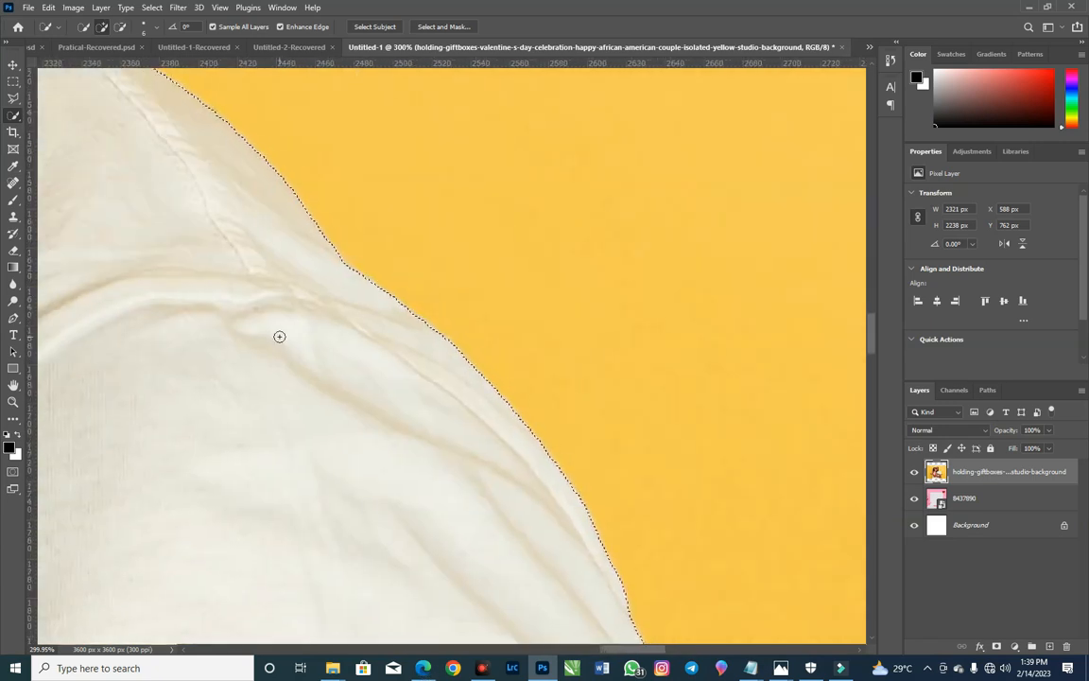
drag(279, 336, 616, 560)
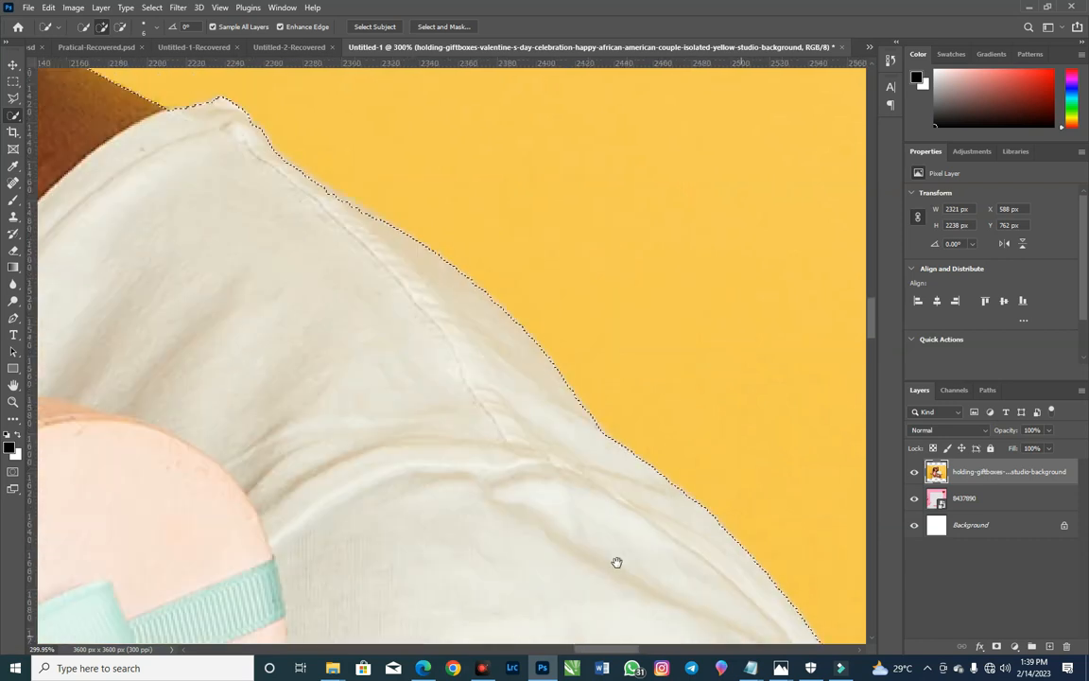
drag(254, 331, 730, 584)
drag(325, 396, 787, 547)
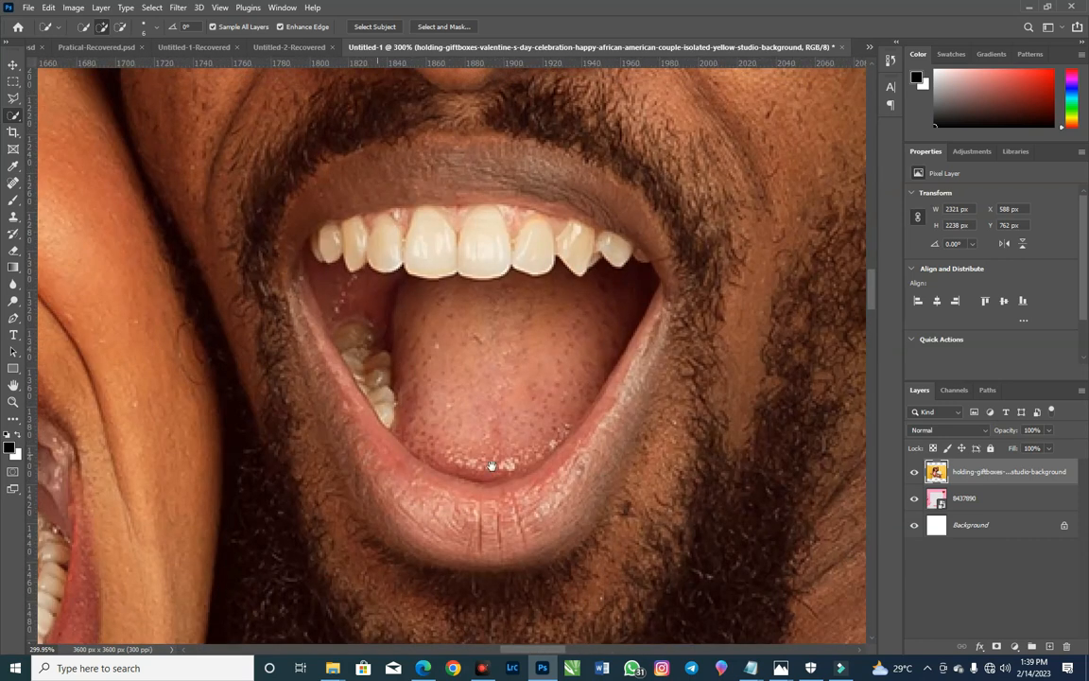
drag(236, 455, 663, 441)
drag(515, 147, 590, 444)
drag(569, 132, 578, 626)
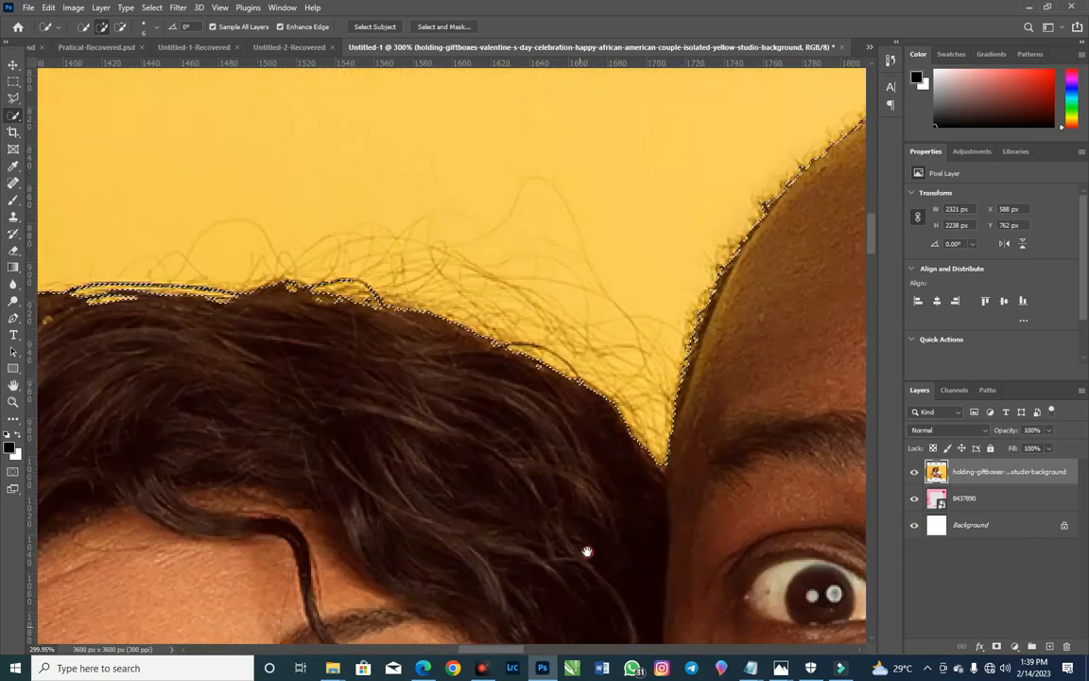
mouse_move(745, 365)
mouse_down()
mouse_move(528, 417)
mouse_move(285, 235)
mouse_move(148, 178)
mouse_up()
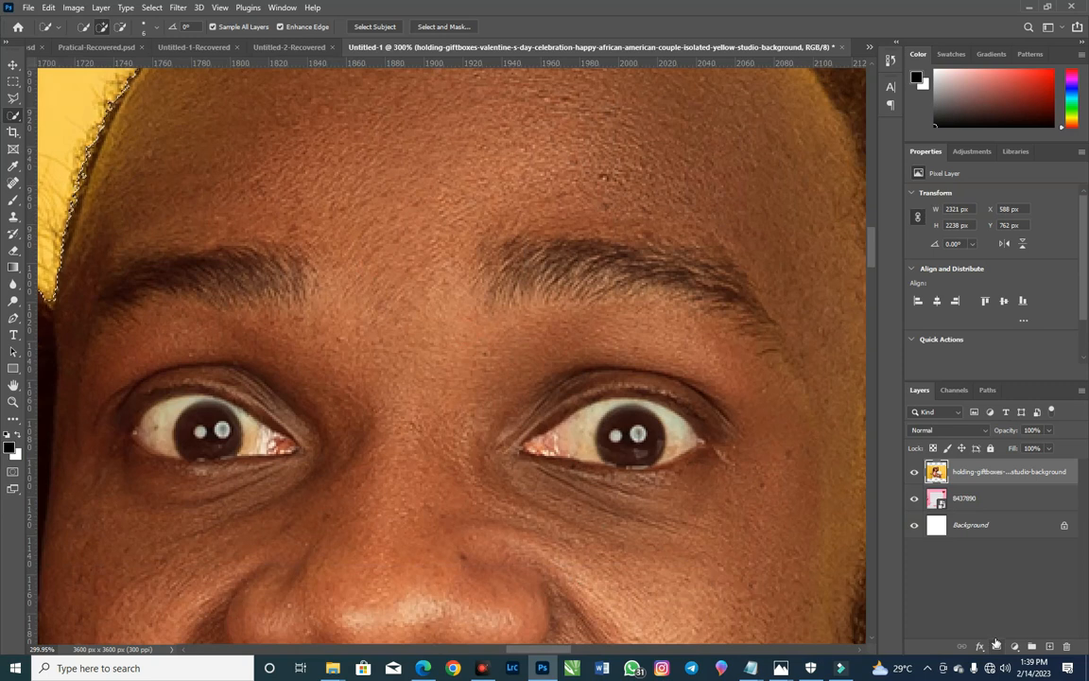
Step: Add a layer mask from the couple's selection and move the cut-out couple straight down to the canvas's bottom edge
click(997, 646)
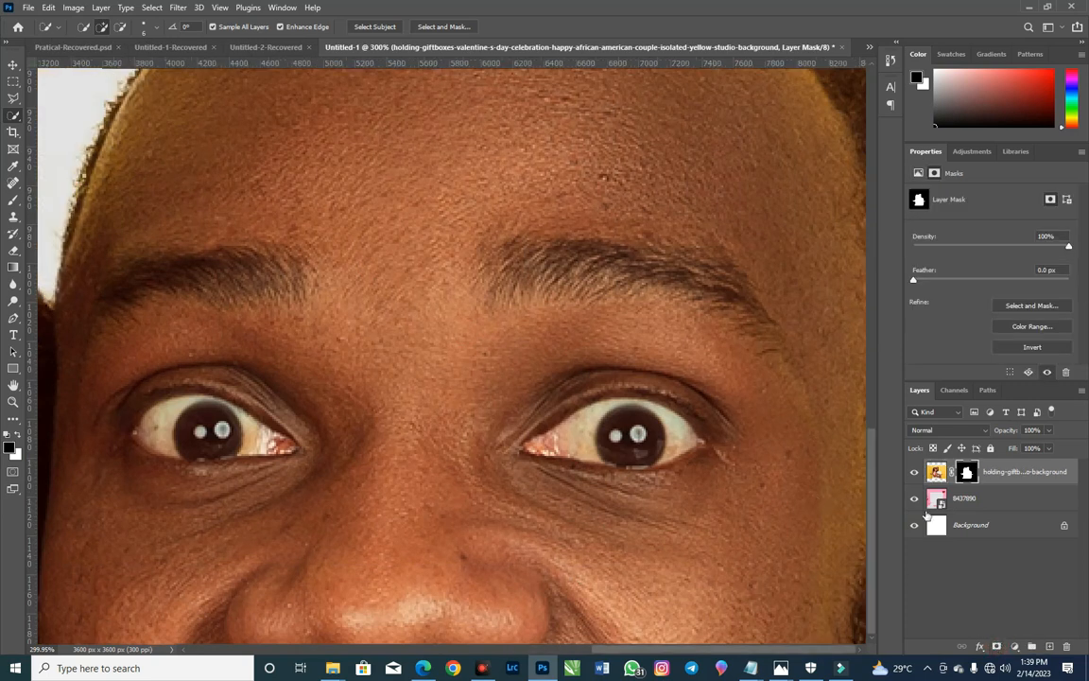
key(ctrl+0)
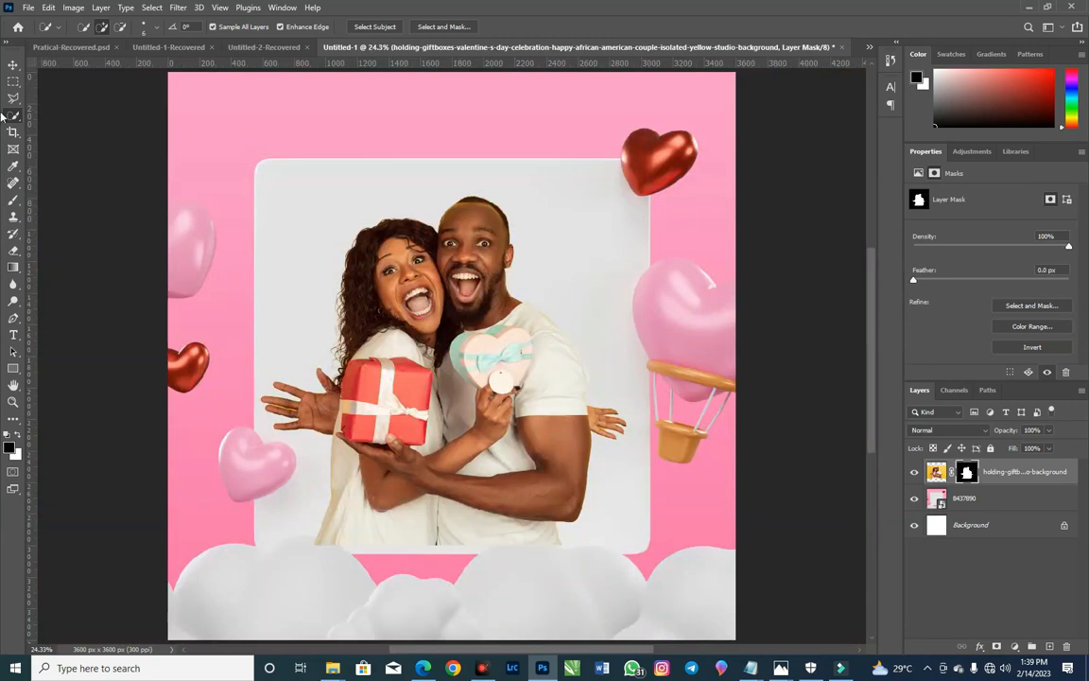
click(13, 64)
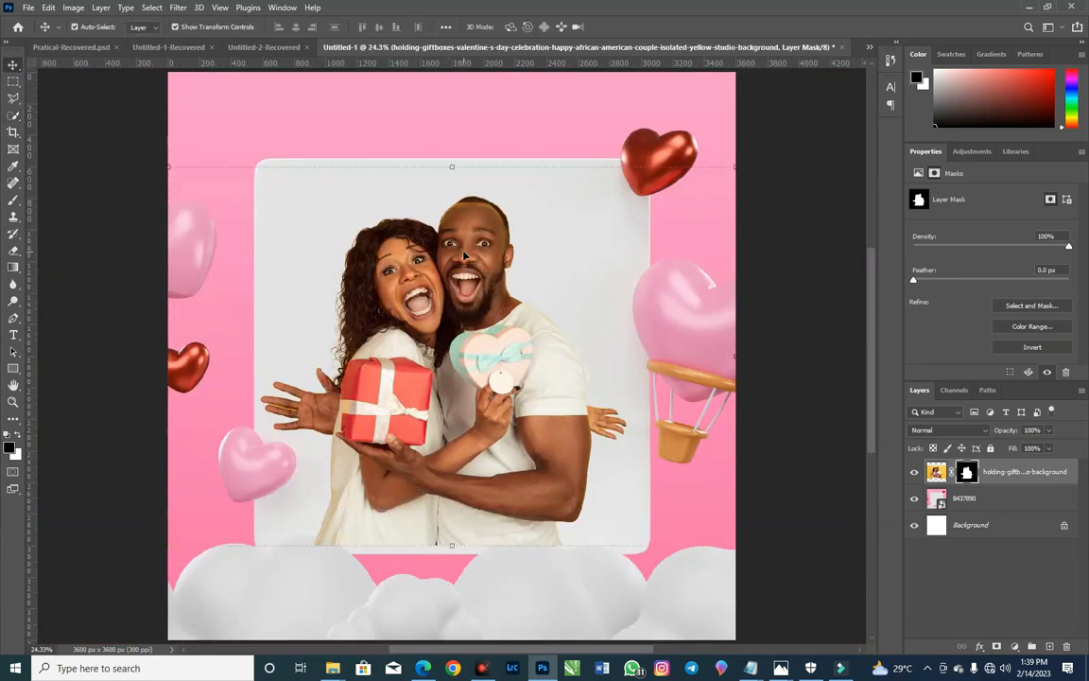
drag(465, 255, 466, 362)
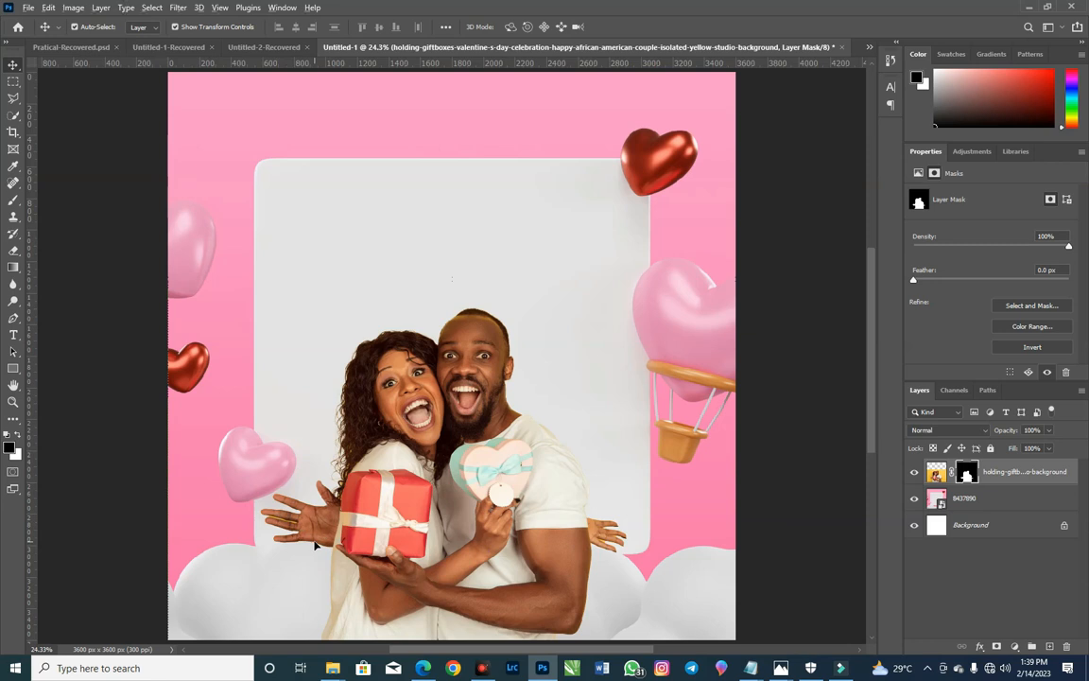
Step: Using the Polygonal Lasso, outline and delete the yellow sliver between the two middle fingers of the hand beside the red gift
scroll(316, 544, up, 10)
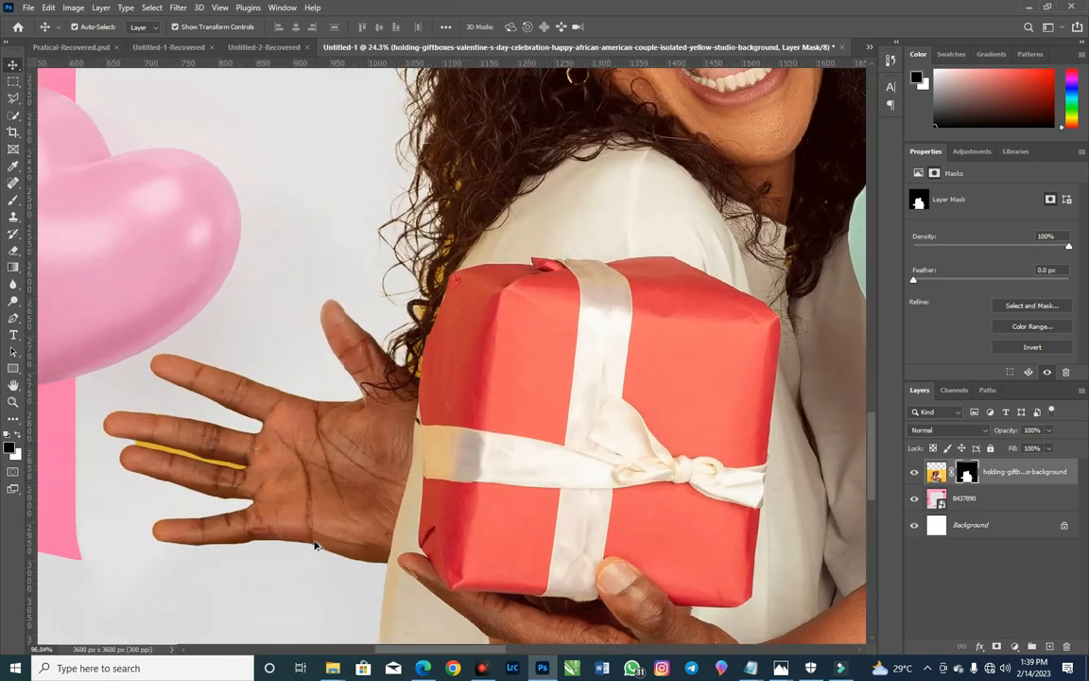
scroll(316, 545, up, 3)
scroll(413, 462, up, 3)
mouse_move(189, 521)
mouse_down()
mouse_move(454, 495)
mouse_move(532, 423)
mouse_up()
key(l)
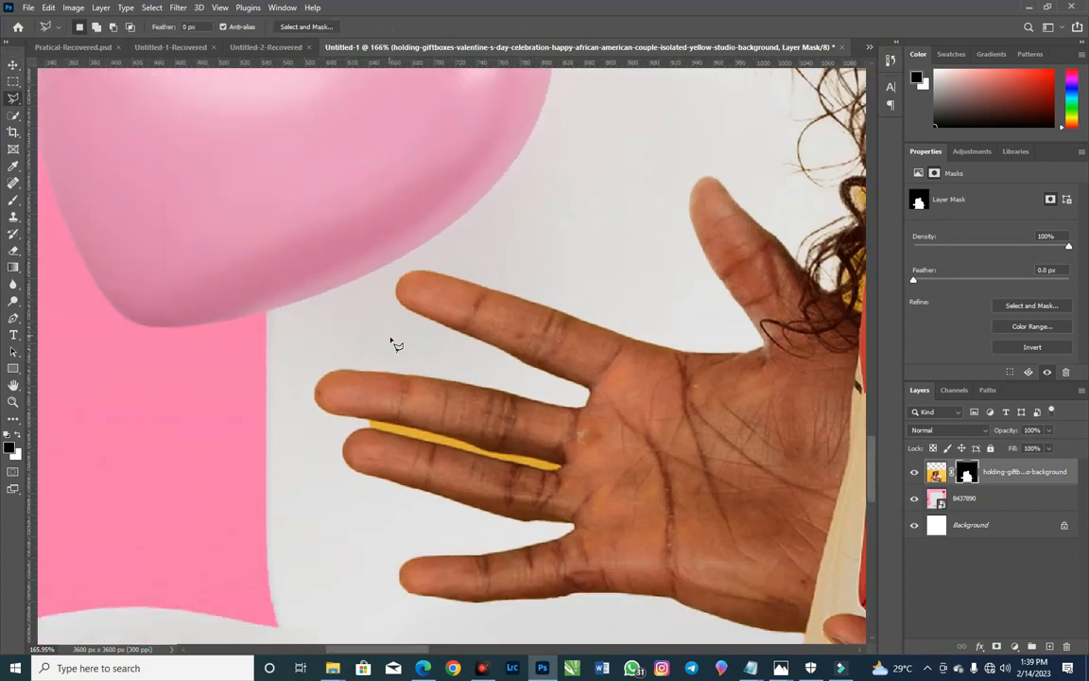
click(370, 421)
double_click(498, 468)
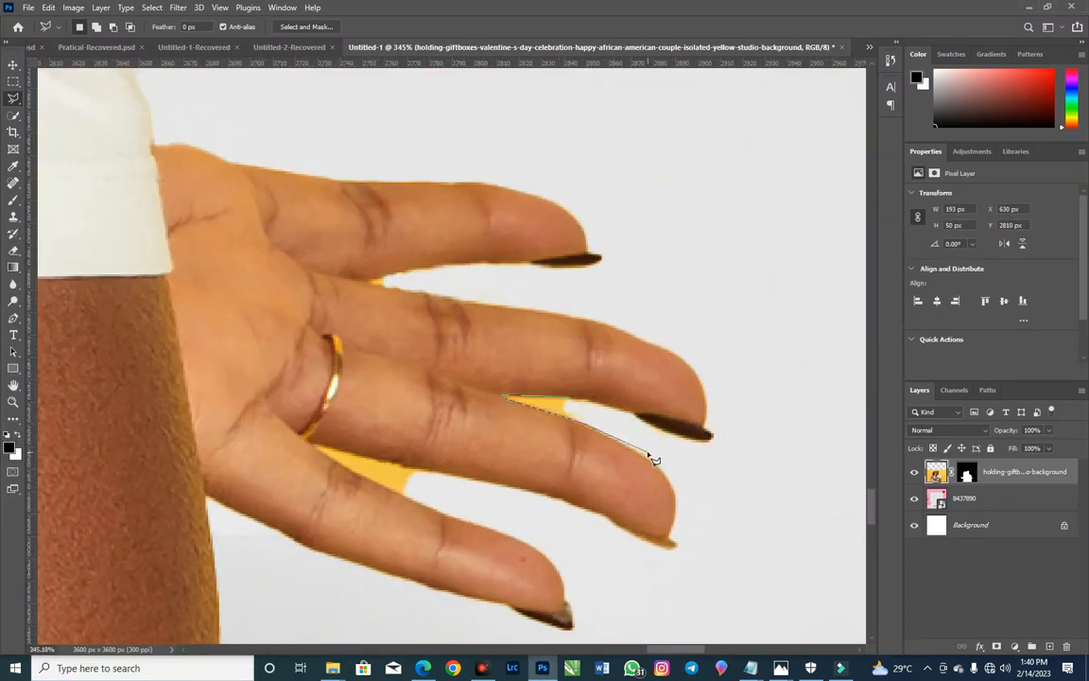
Step: Outline and delete the yellow wedge between the lowest two fingers of the hand behind the man's arm
click(387, 468)
click(315, 447)
click(382, 486)
click(450, 510)
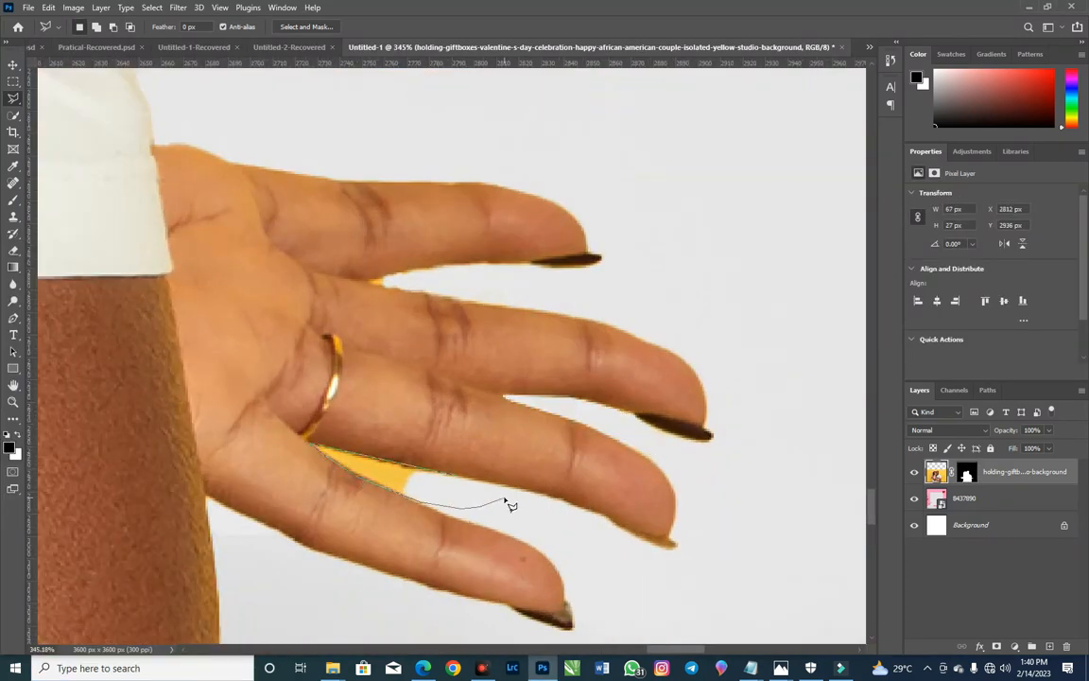
double_click(503, 499)
key(Delete)
Step: Outline and delete the yellow remnant between the top two fingers of the hand behind the man's arm, and clear the selection
click(535, 263)
click(458, 262)
click(413, 269)
click(370, 280)
click(414, 290)
click(487, 303)
double_click(658, 289)
key(Delete)
key(ctrl+0)
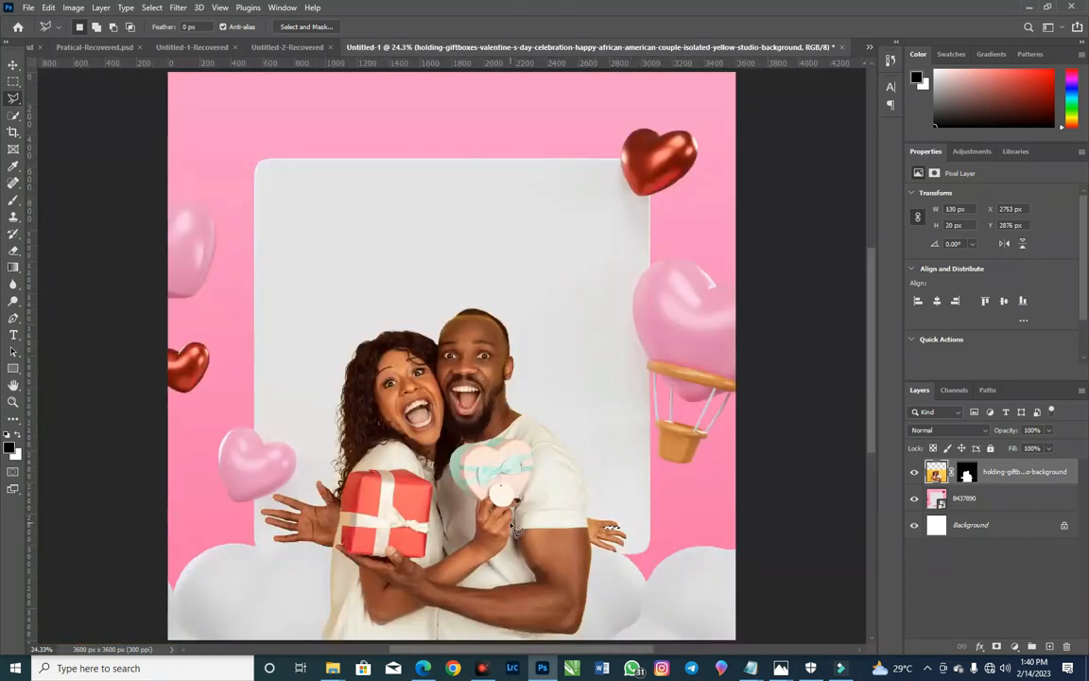
key(ctrl+d)
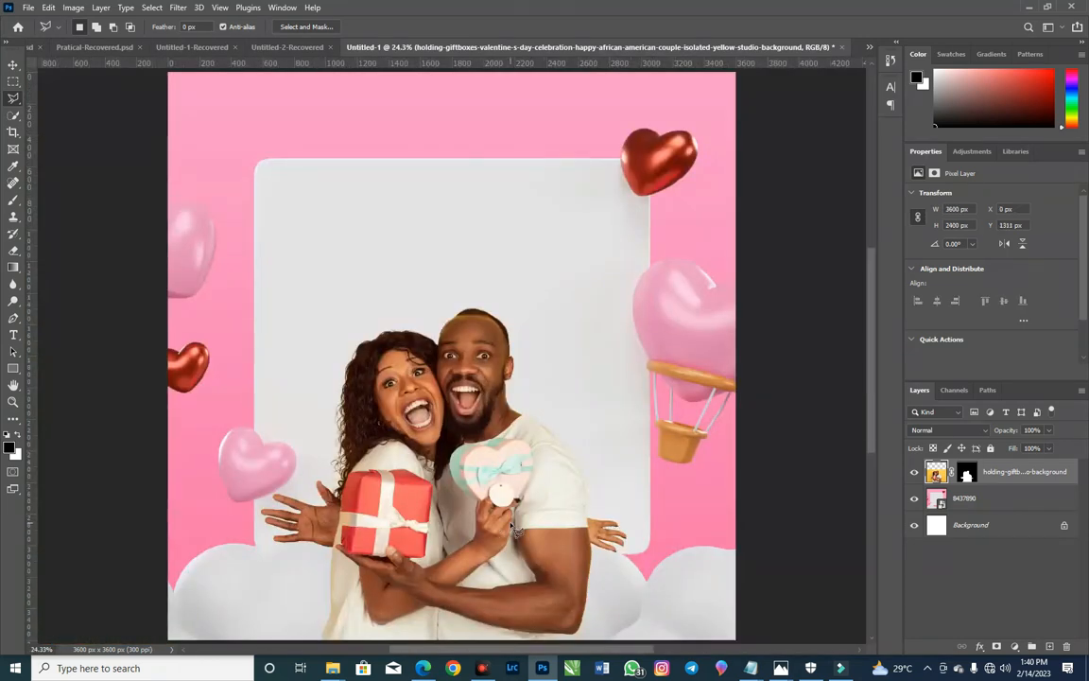
Step: Add a text layer reading "Happy" near the upper left of the white panel
click(13, 334)
click(348, 194)
text(Happy)
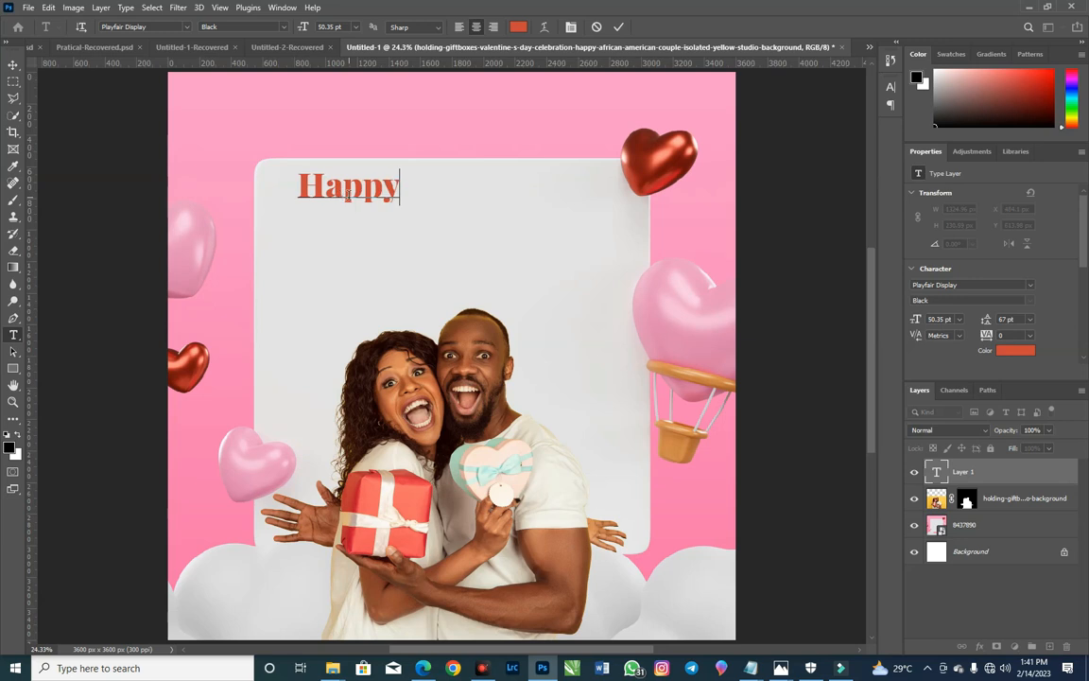
click(372, 245)
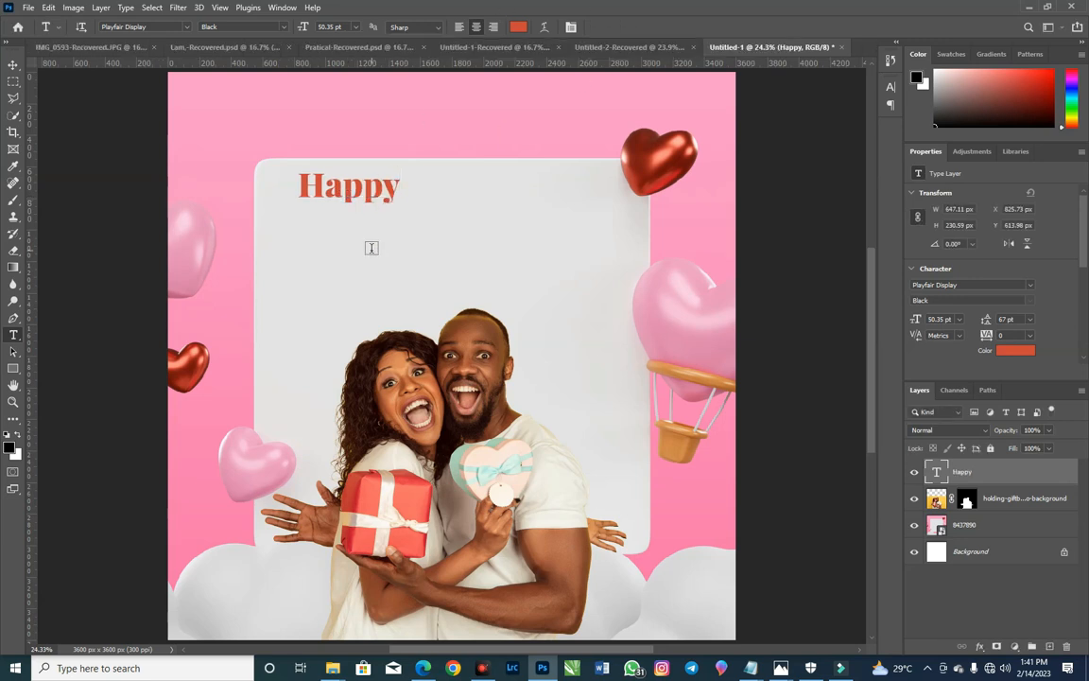
Step: Add a separate text layer reading "Valentine" just below "Happy"
click(371, 245)
text(Vale)
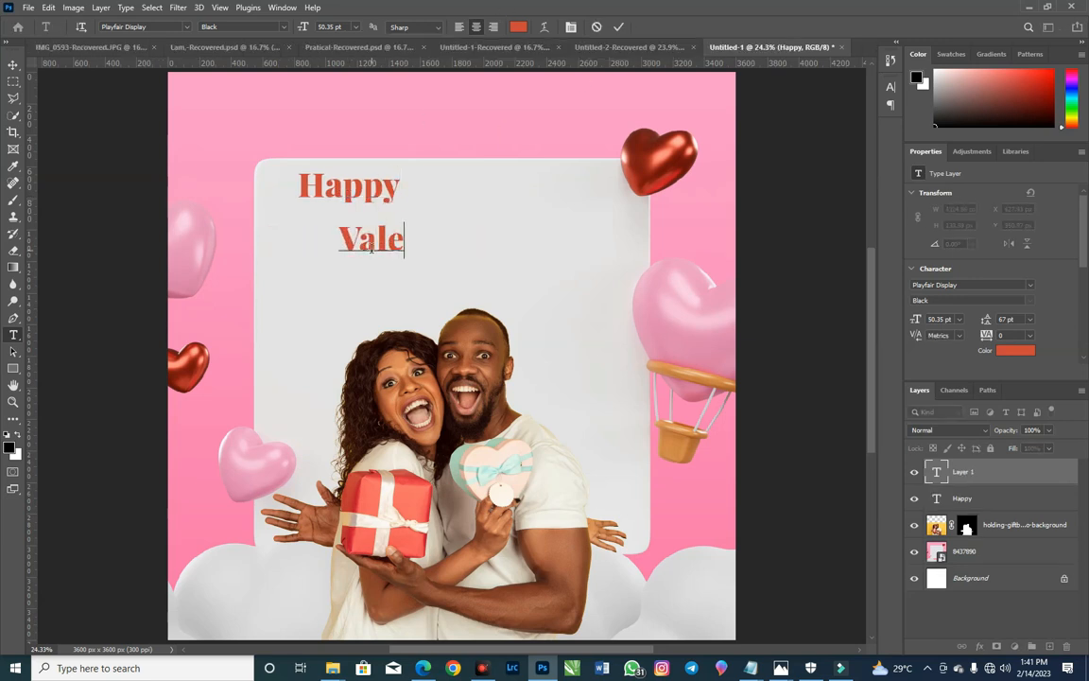
text(ntine)
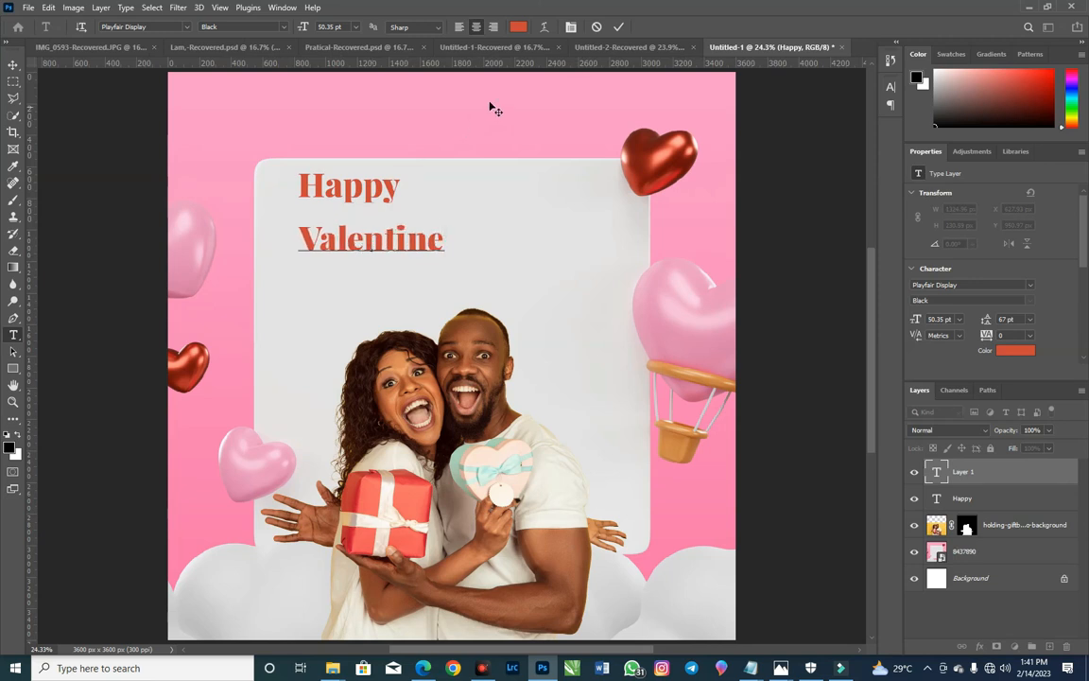
click(280, 284)
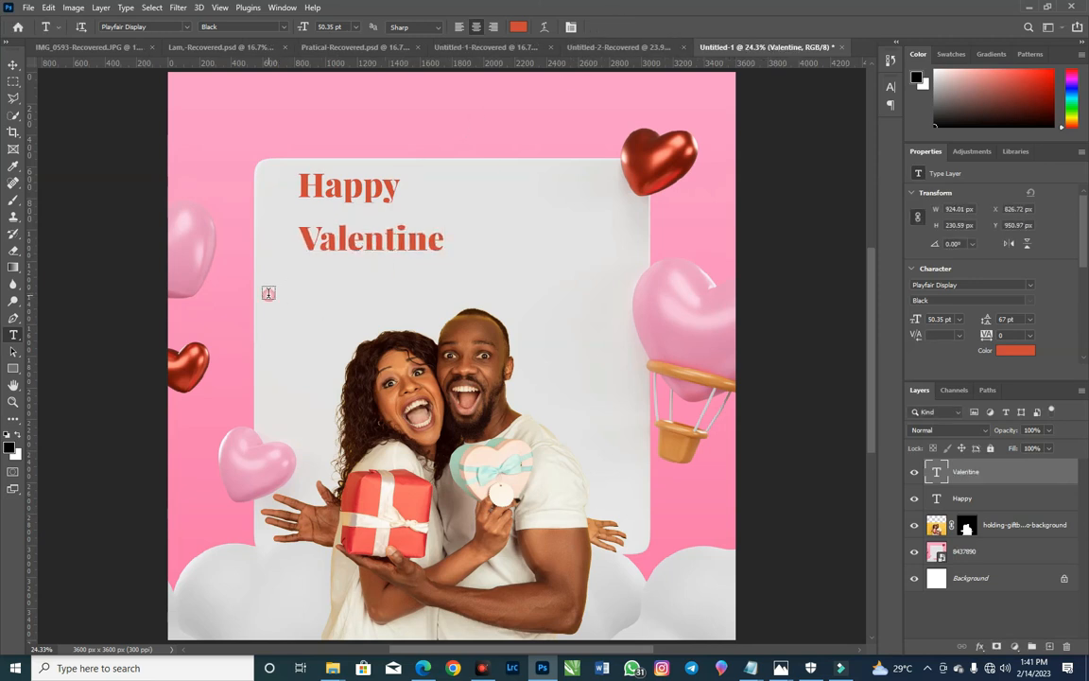
Step: Add the text "Let Celebrate today with Love and Gift" below "Valentine" and move that line to the right over the panel
click(269, 291)
text(Let S)
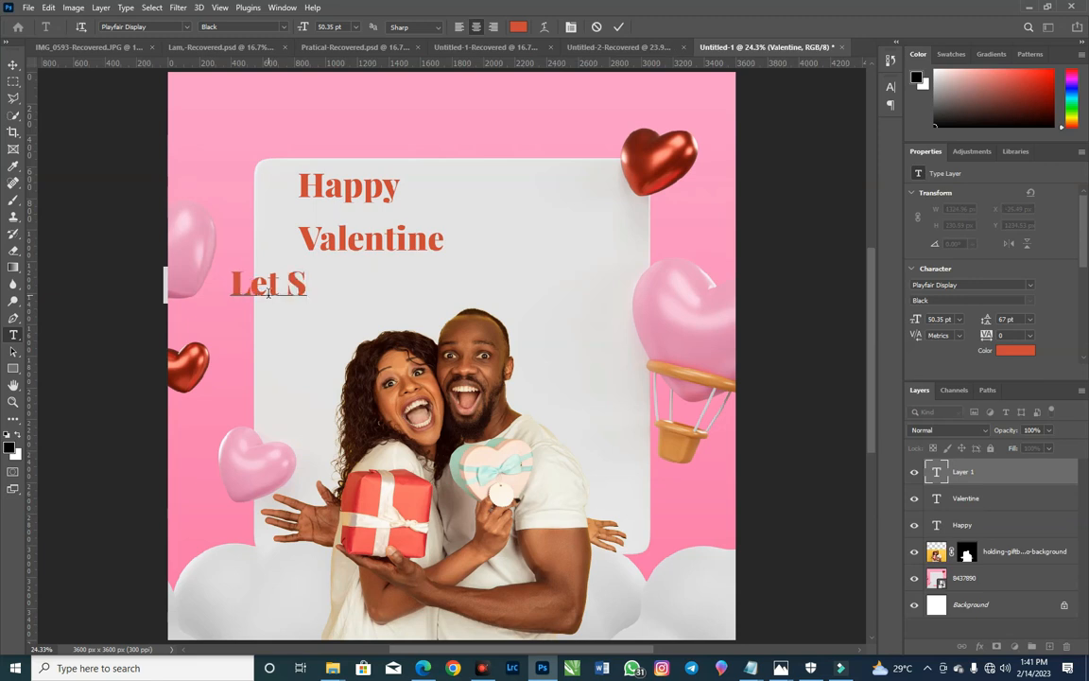
key(BackSpace)
text(Cele)
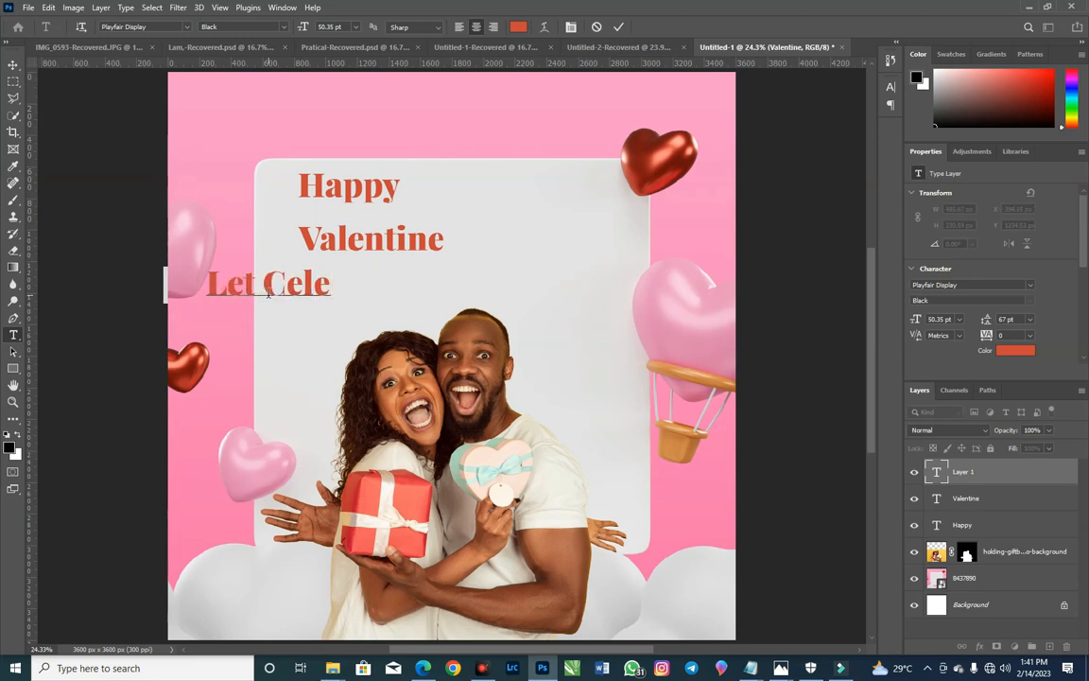
text(b)
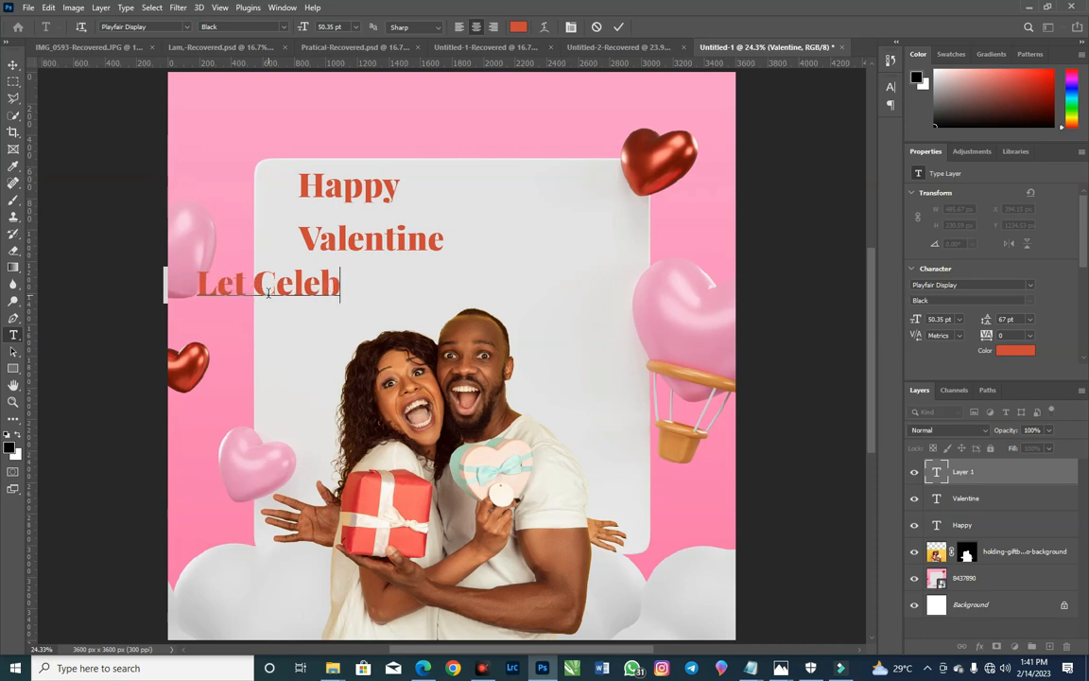
text(rate )
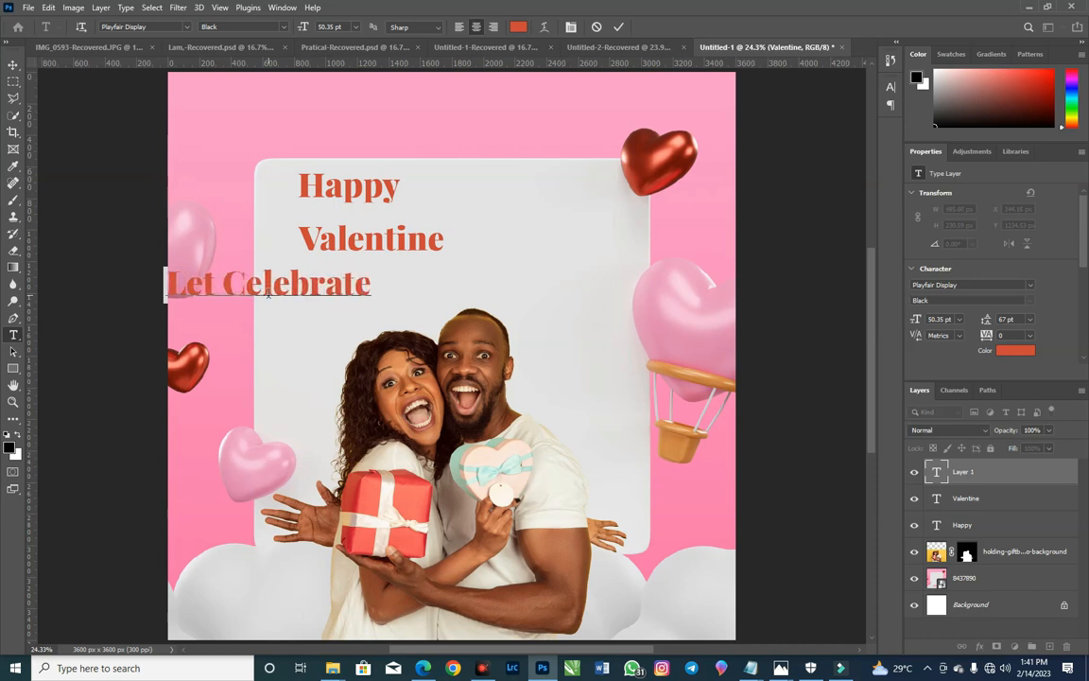
text(tod)
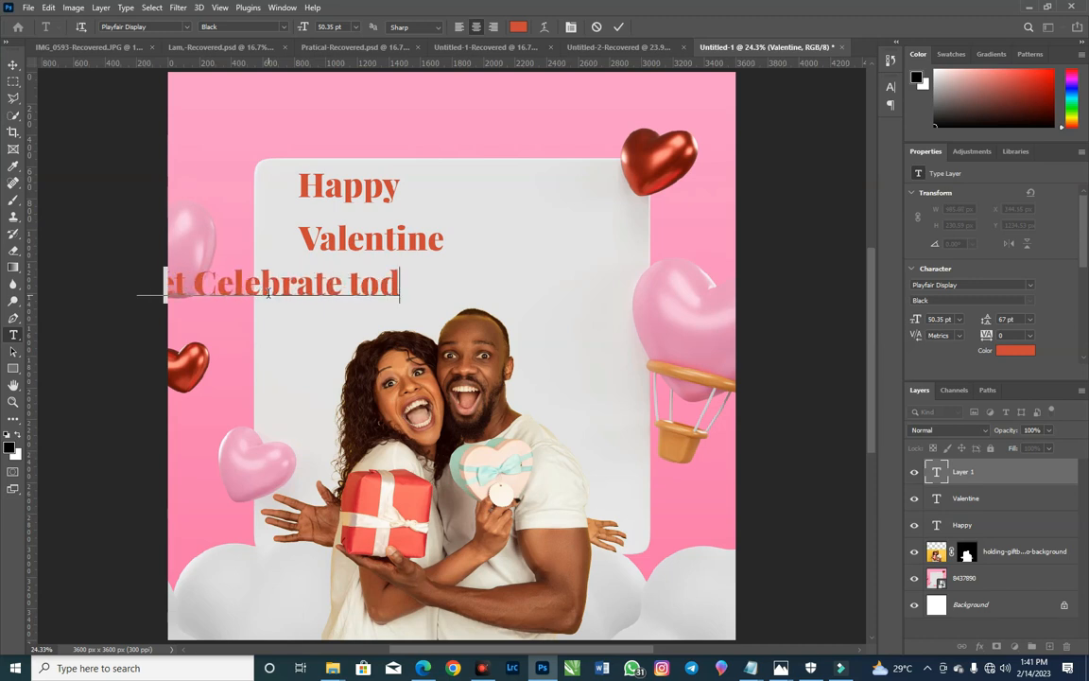
text(ay with)
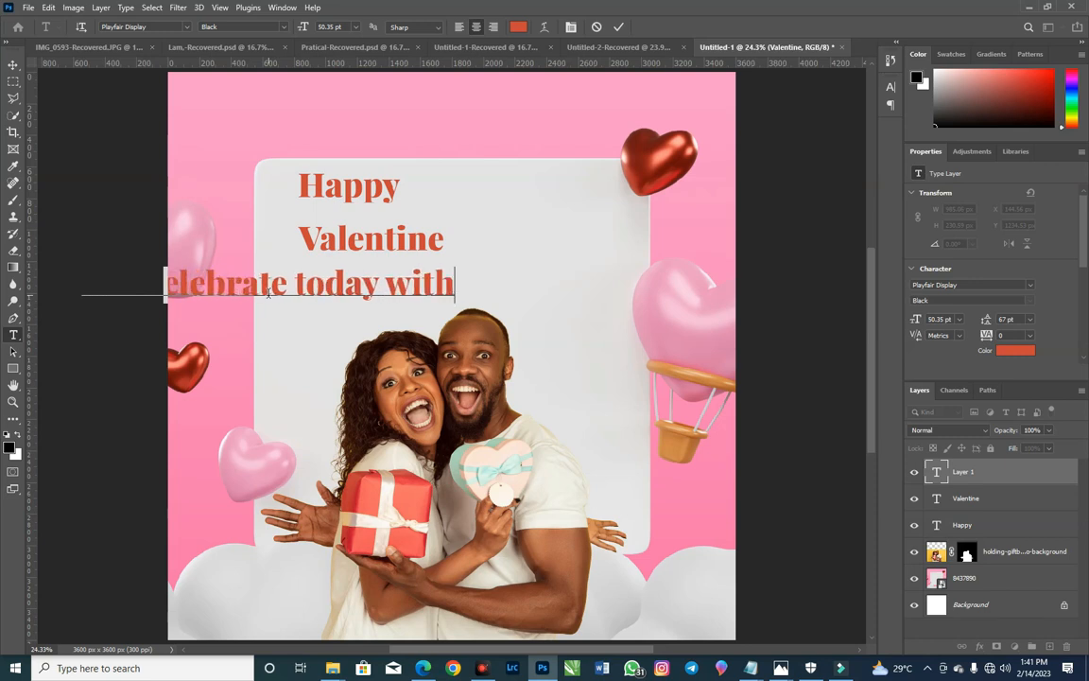
text( Love a)
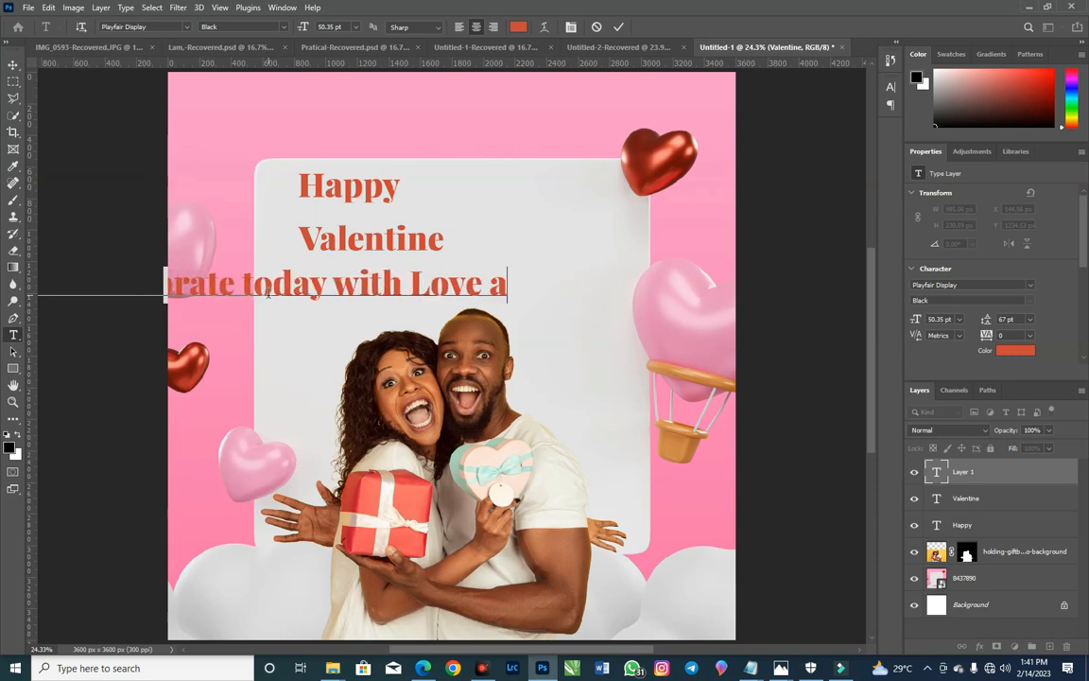
text(nd Gift)
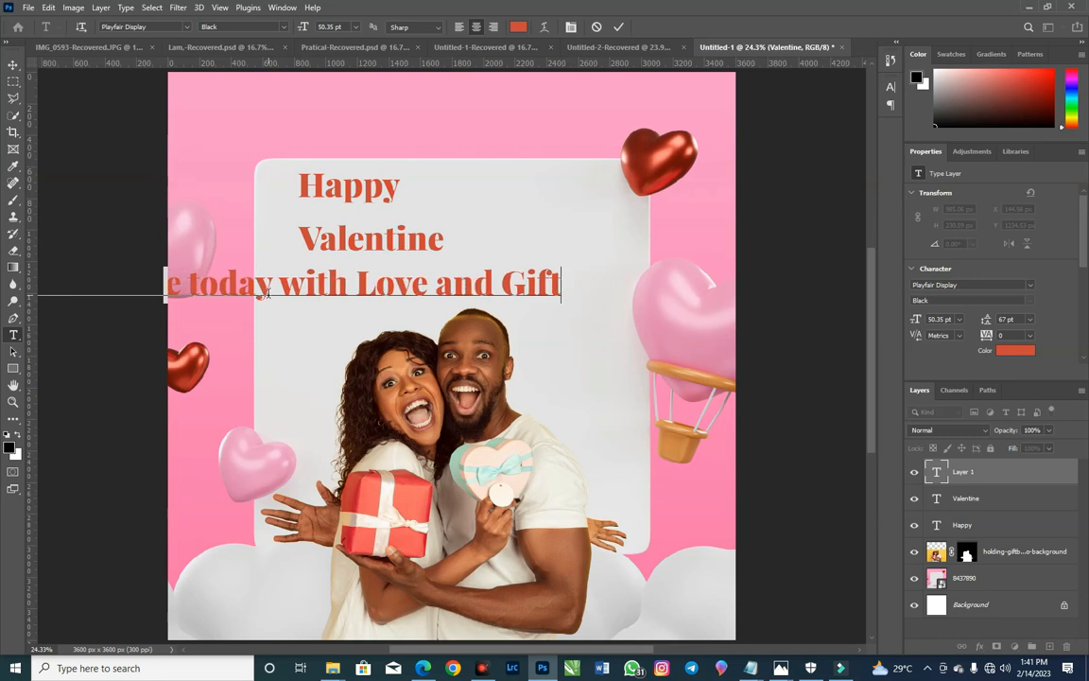
click(13, 64)
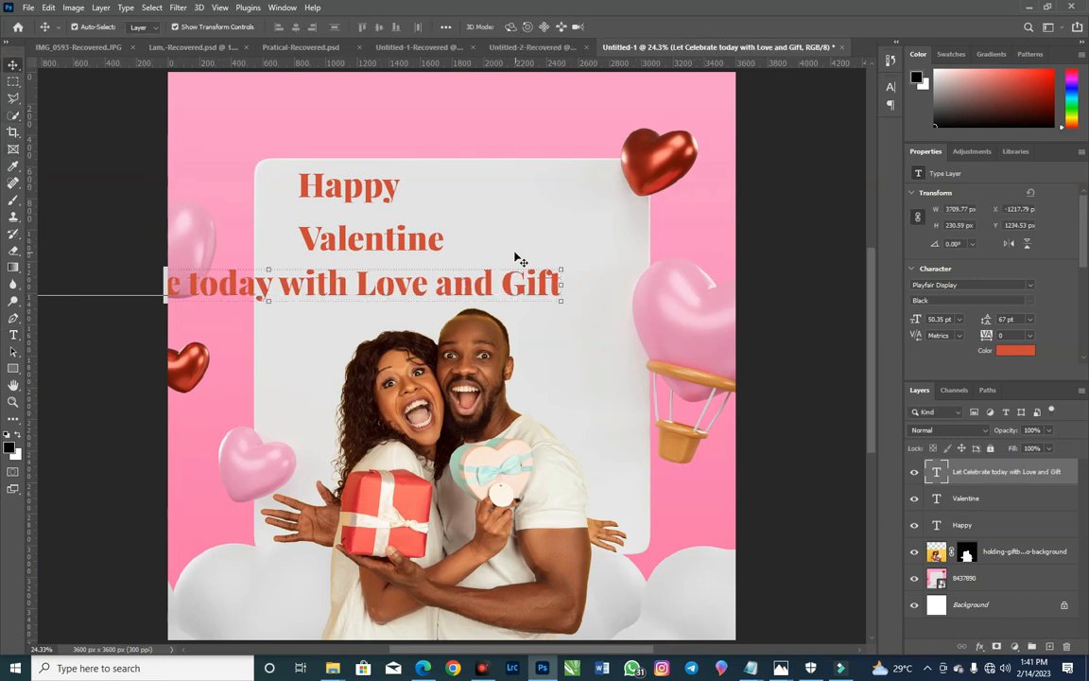
drag(486, 299, 633, 309)
Step: Preview the fonts for the "Happy" text and choose Playfair Display
click(380, 204)
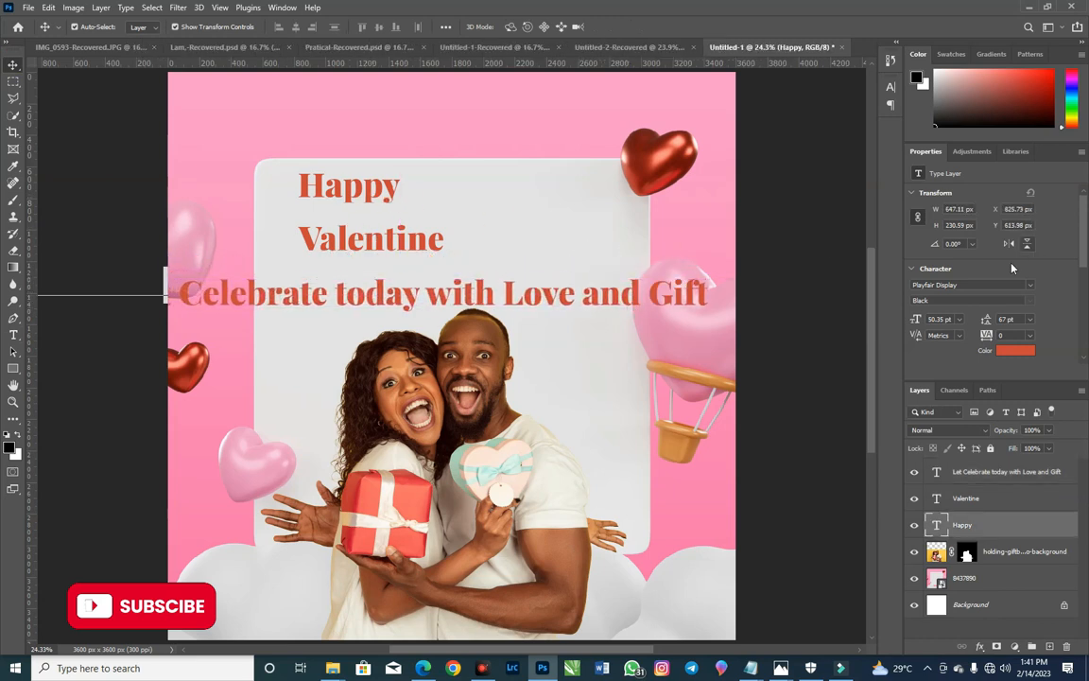
click(1027, 284)
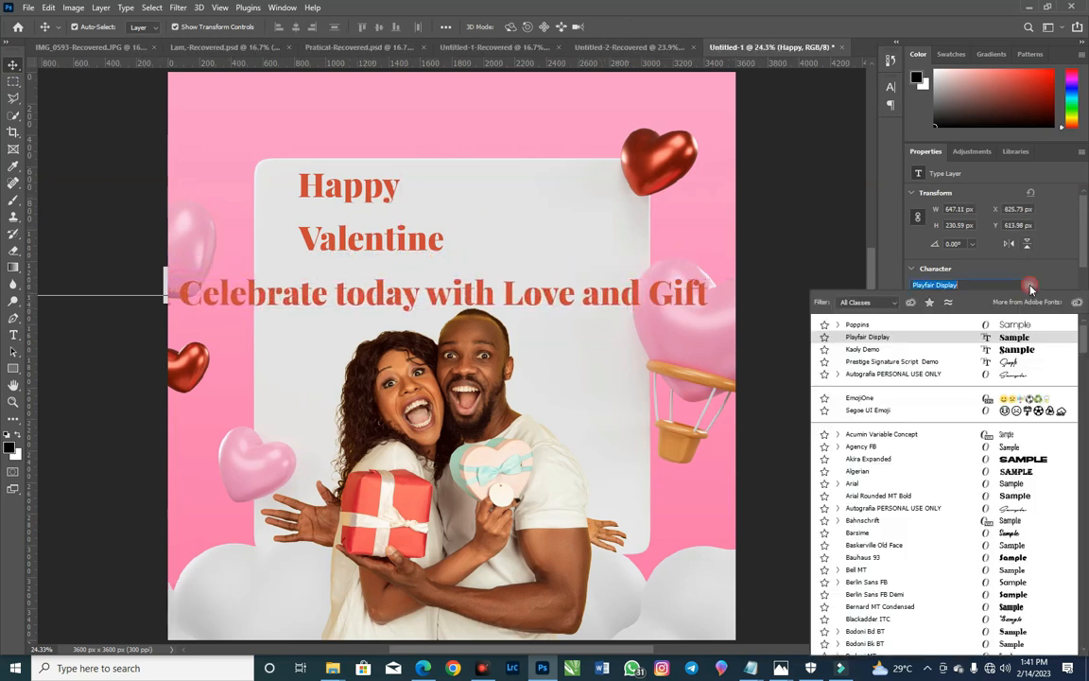
click(903, 336)
Step: Enlarge the "Valentine" text proportionally to about 206% so it spans most of the white panel's width
drag(383, 251, 597, 276)
key(ctrl+t)
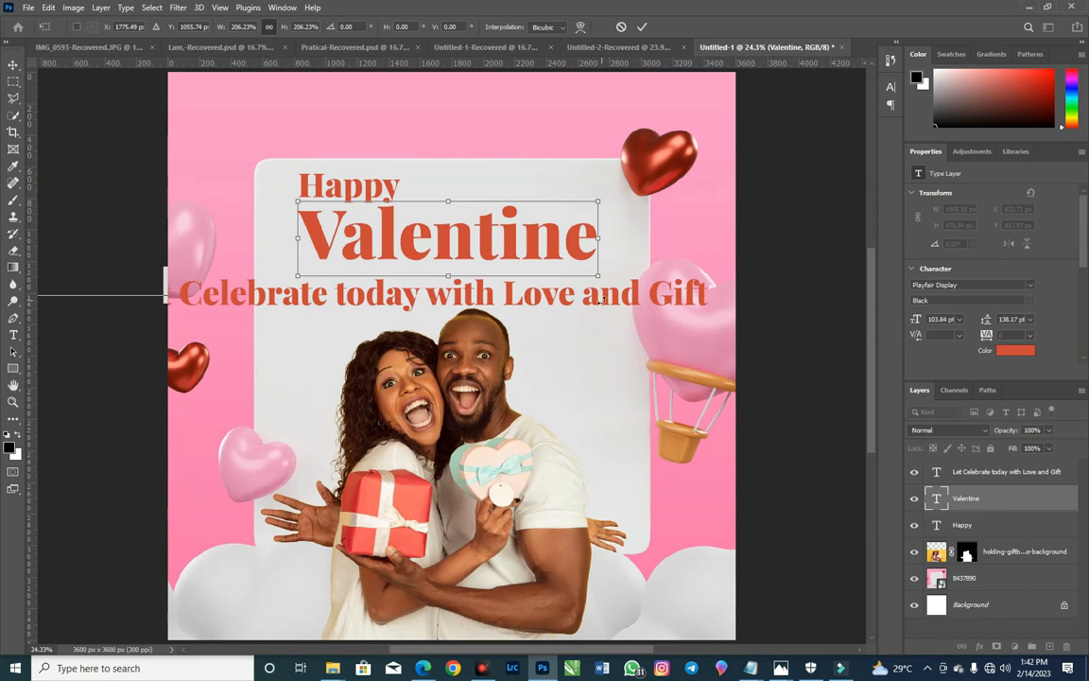
key(Return)
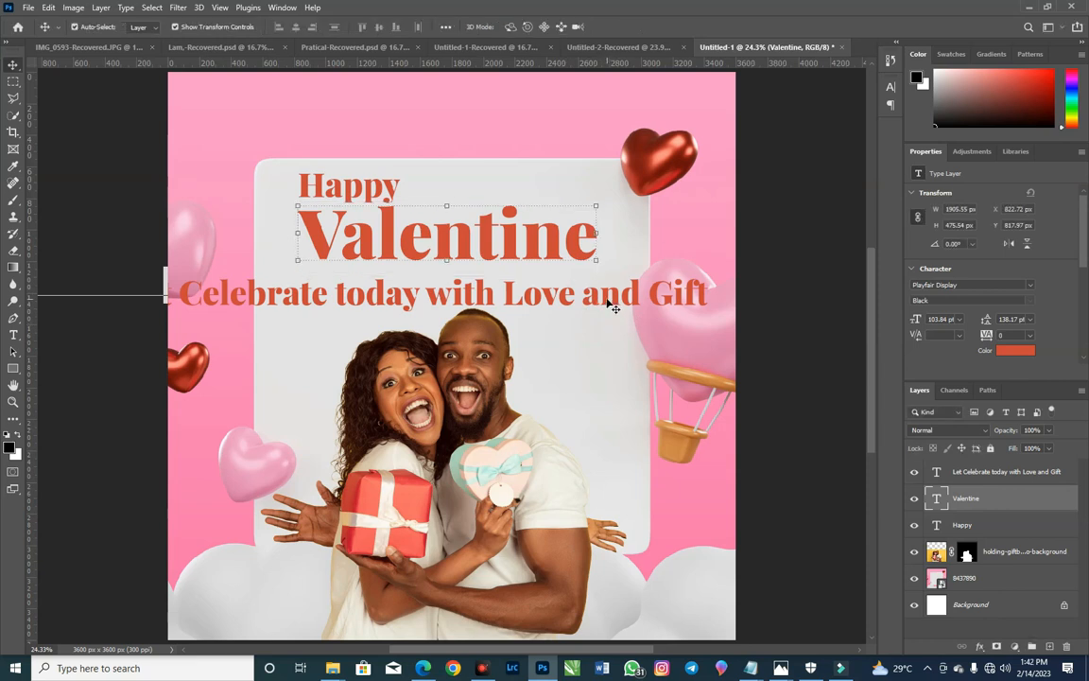
Step: Change the font of the "Let Celebrate today with Love and Gift" line to Poppins Regular
click(609, 303)
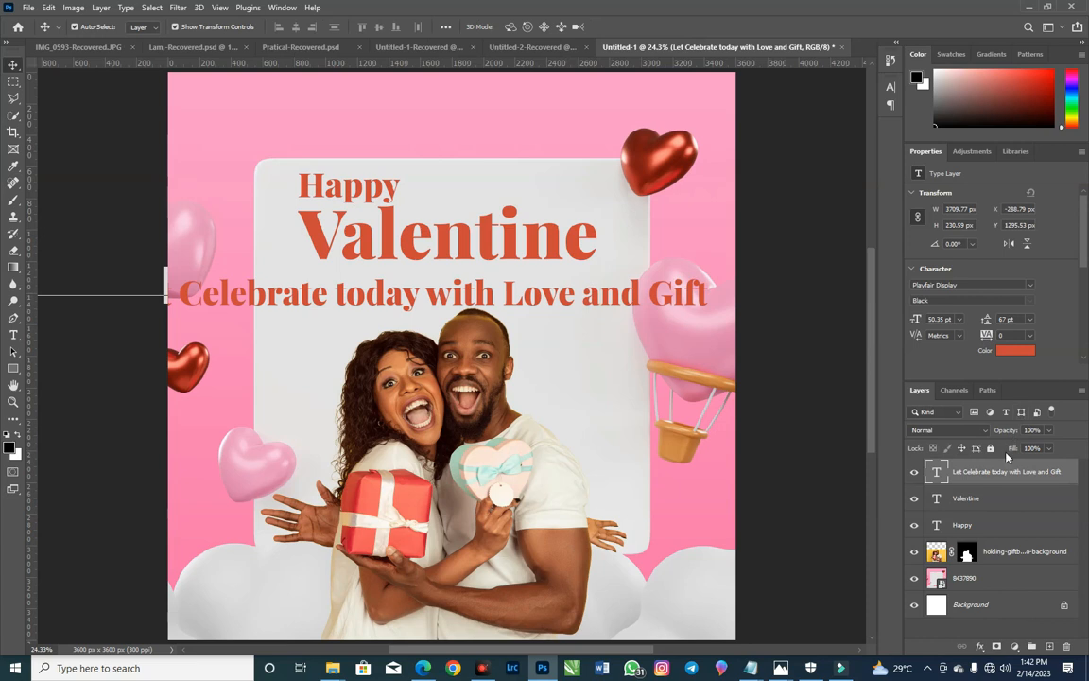
click(983, 287)
text(poppi)
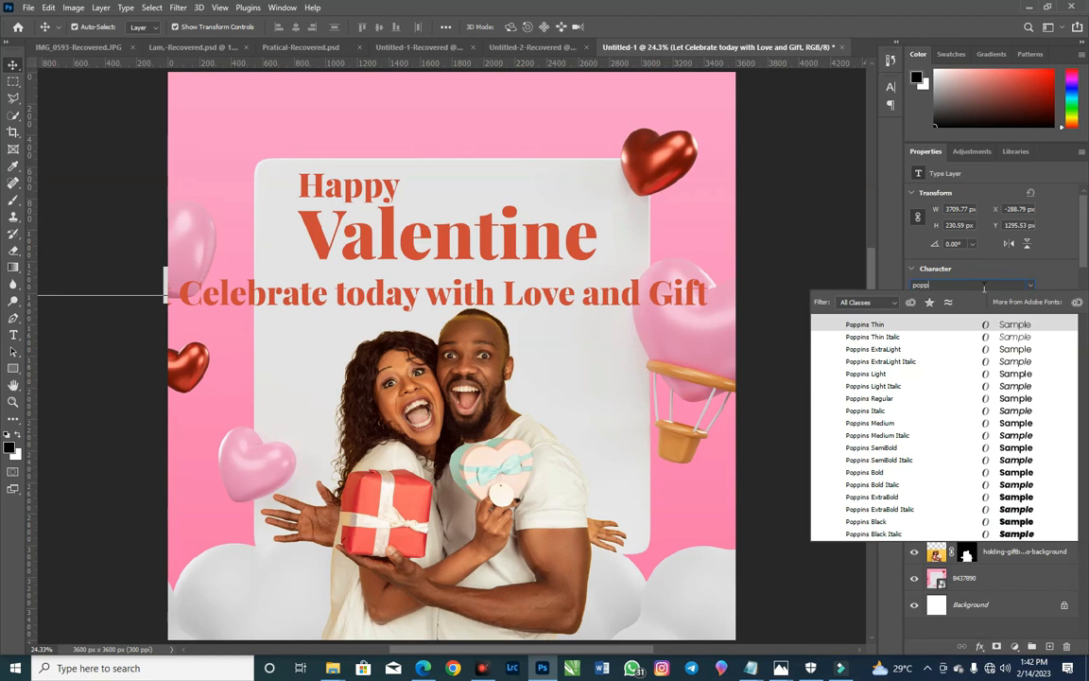
click(931, 398)
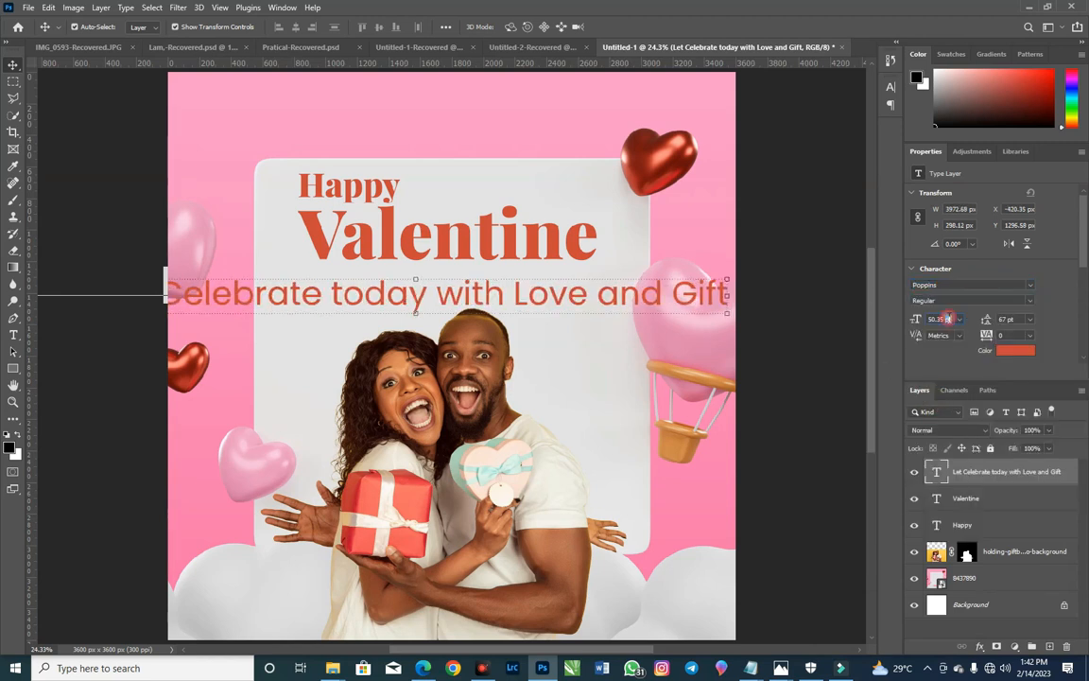
Step: Shrink the "Let Celebrate today" line to 25 pt, refine it to 20 pt, and place it just below "Valentine"
click(918, 321)
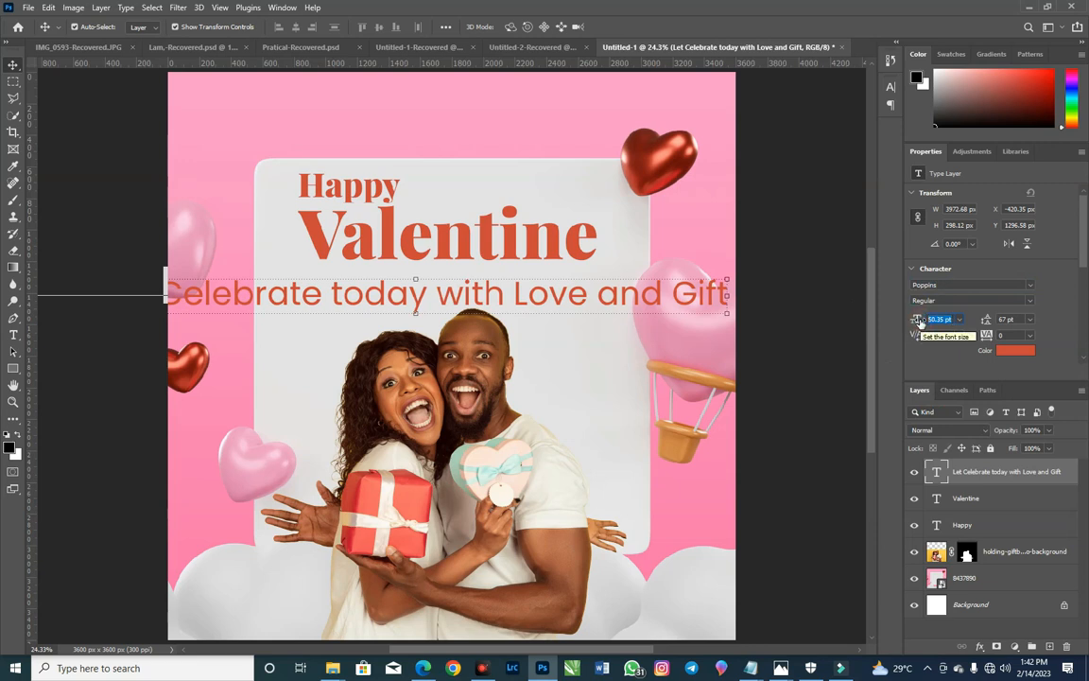
text(25)
key(Return)
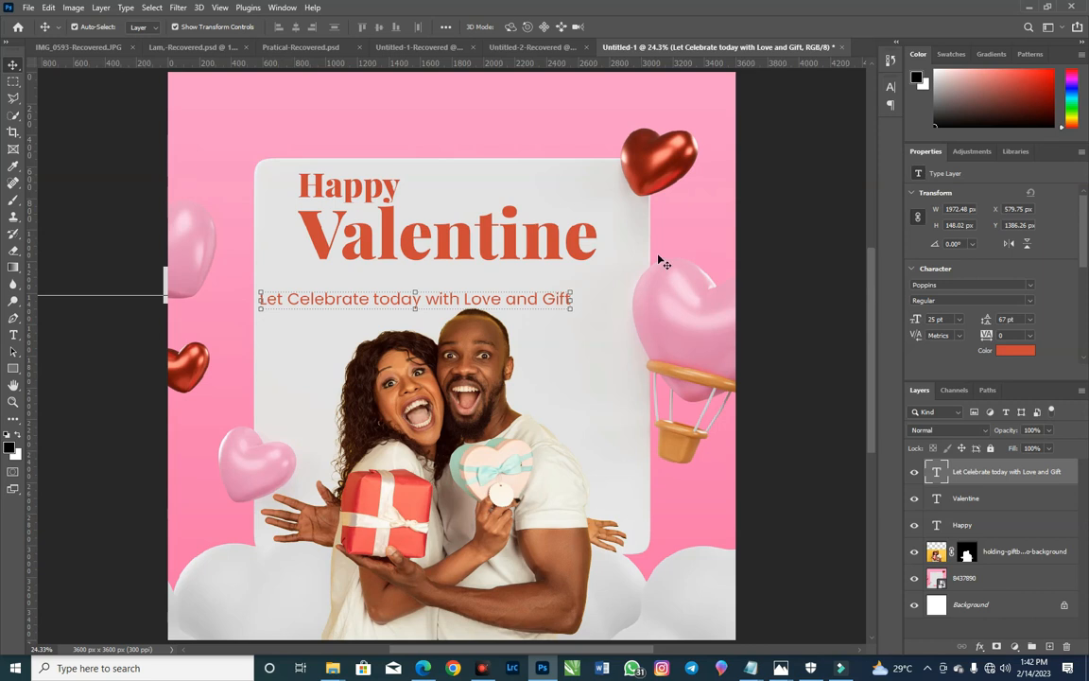
drag(530, 305, 605, 274)
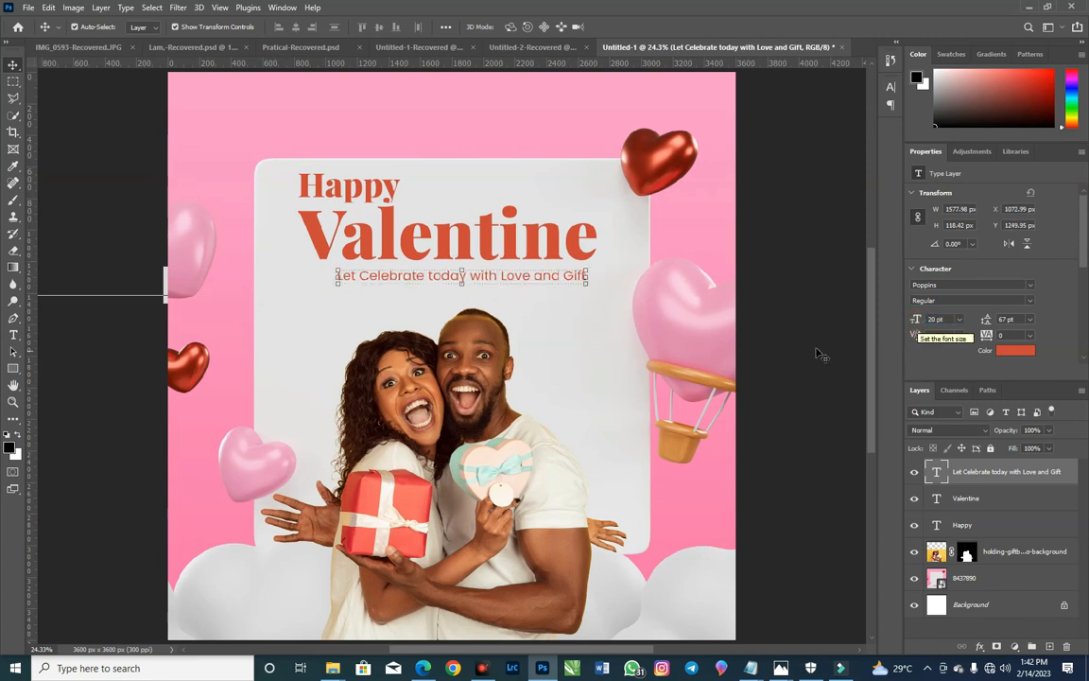
drag(534, 280, 532, 279)
Step: Move the cut-out couple slightly lower to leave more room beneath the greeting text
drag(529, 391, 497, 398)
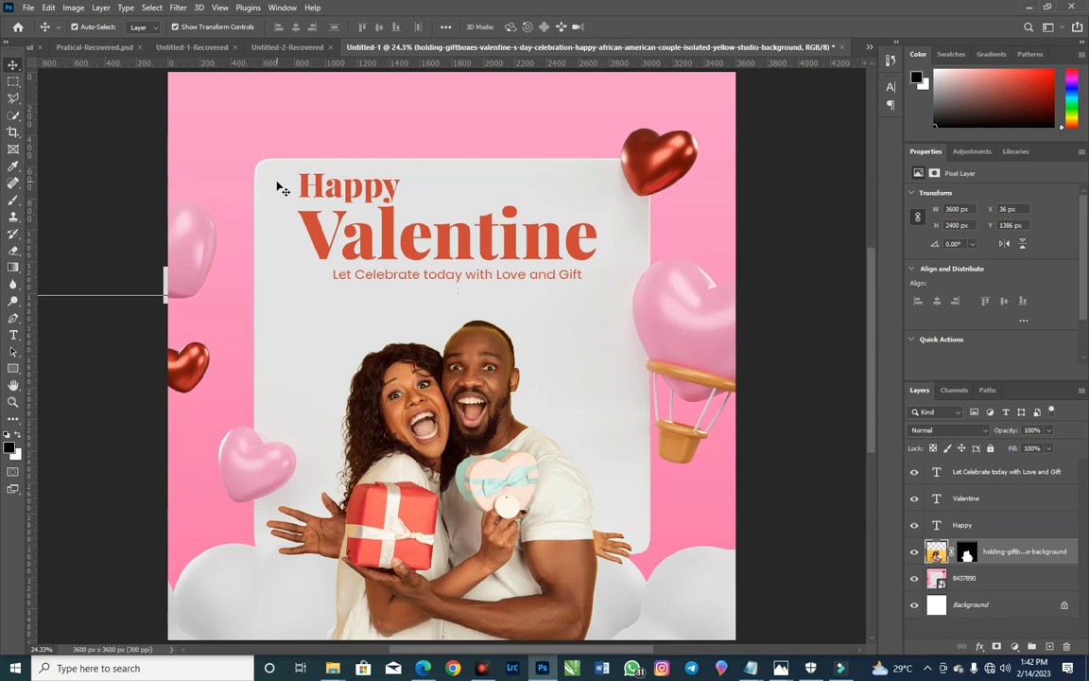
key(ctrl+t)
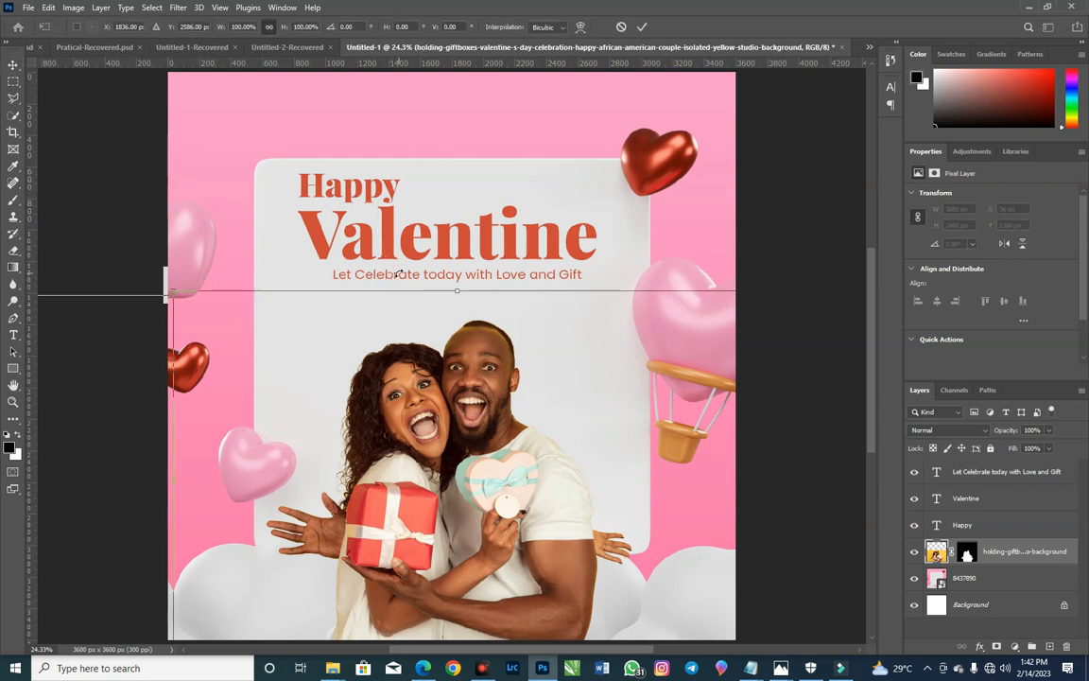
key(Escape)
Step: Shift the "Let Celebrate today" line, "Valentine" and "Happy" slightly lower on the white panel, keeping them stacked closely
drag(407, 276, 458, 280)
drag(505, 247, 512, 268)
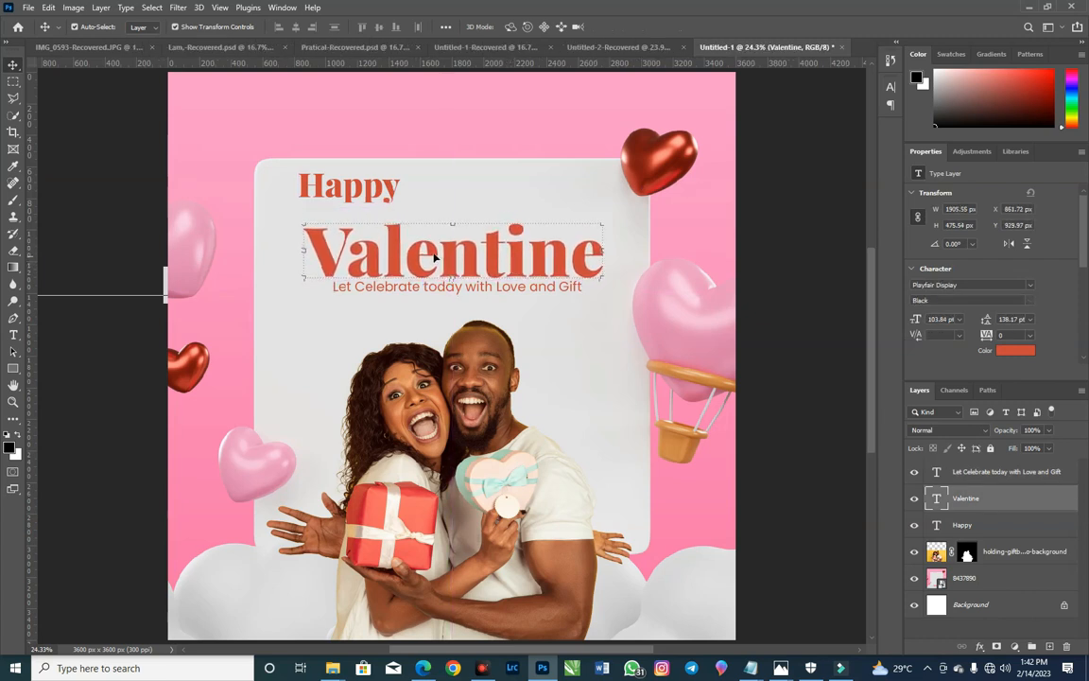
drag(394, 187, 389, 204)
key(Right)
key(Right)
key(Right)
key(Right)
key(Right)
key(Right)
key(Right)
key(Right)
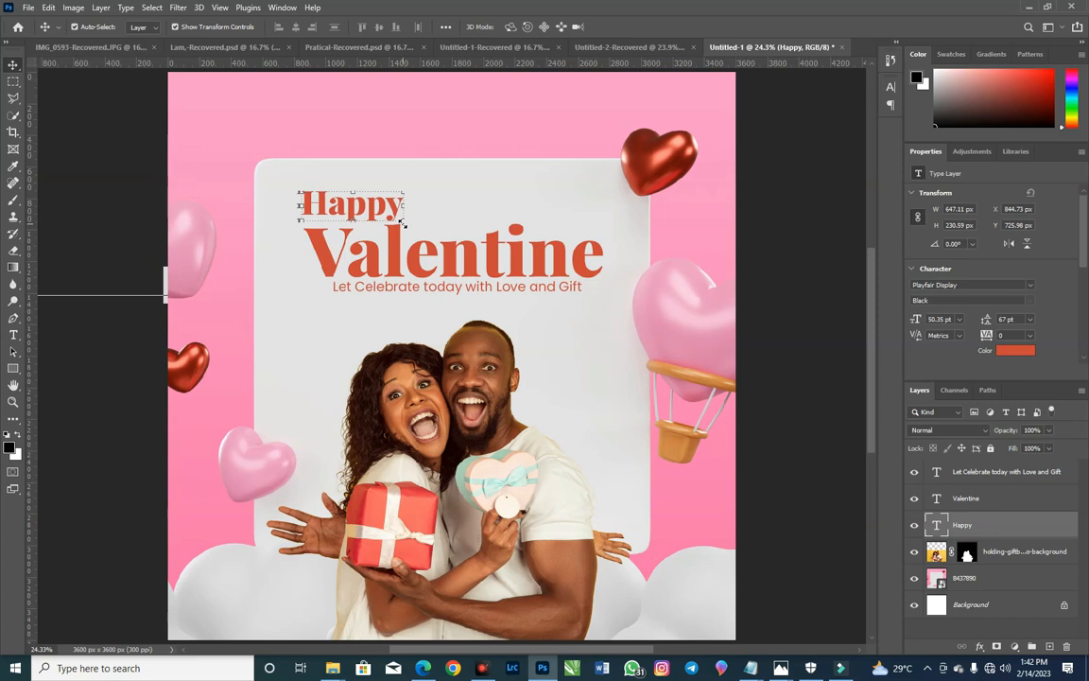
Step: Scale the "Happy" text to about 83% and nudge it down and right to align with the start of "Valentine"
key(ctrl+t)
drag(403, 222, 384, 217)
key(Down)
key(Down)
key(Down)
key(Down)
key(Down)
key(Down)
key(Down)
key(Down)
key(Down)
key(Down)
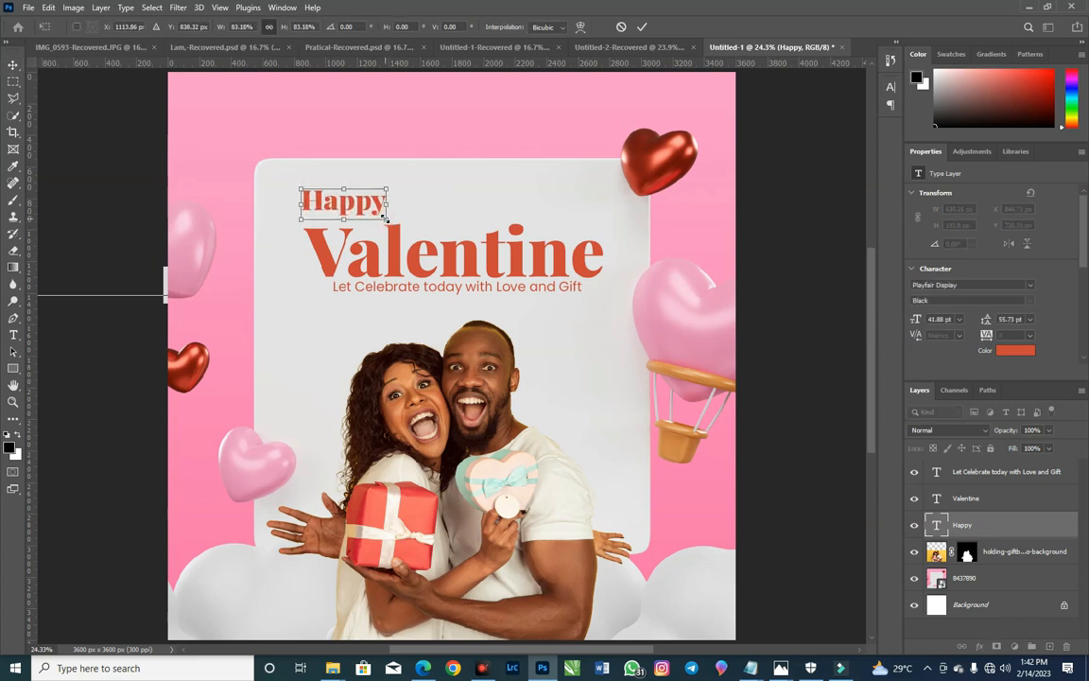
key(Down)
key(Right)
key(Right)
key(Right)
key(Right)
key(Down)
key(Return)
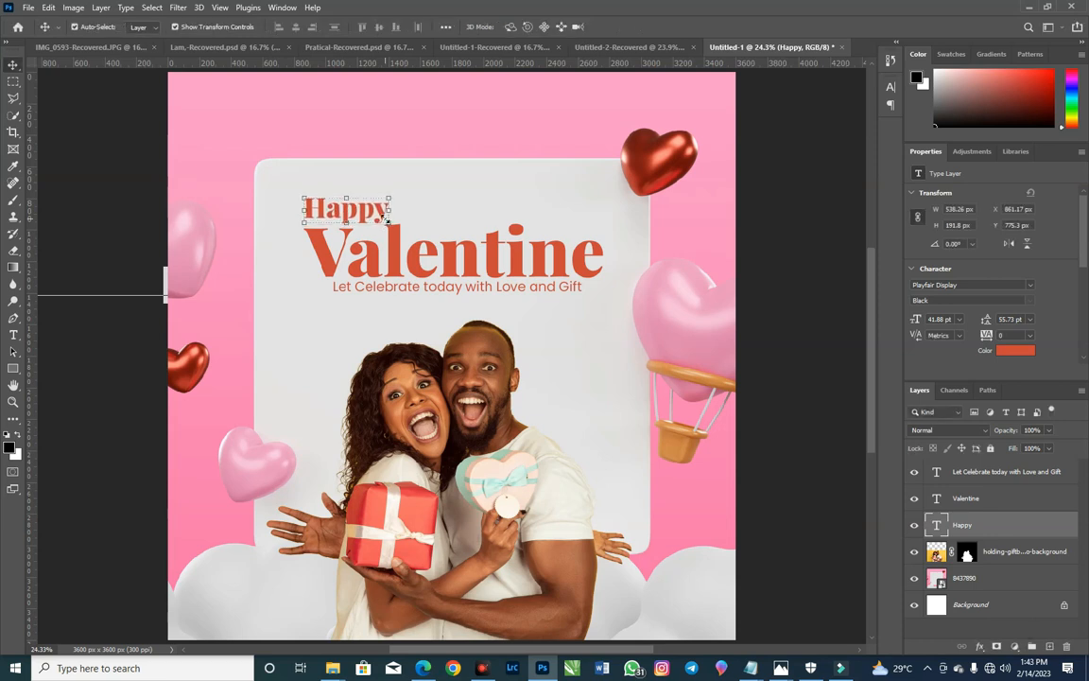
click(764, 236)
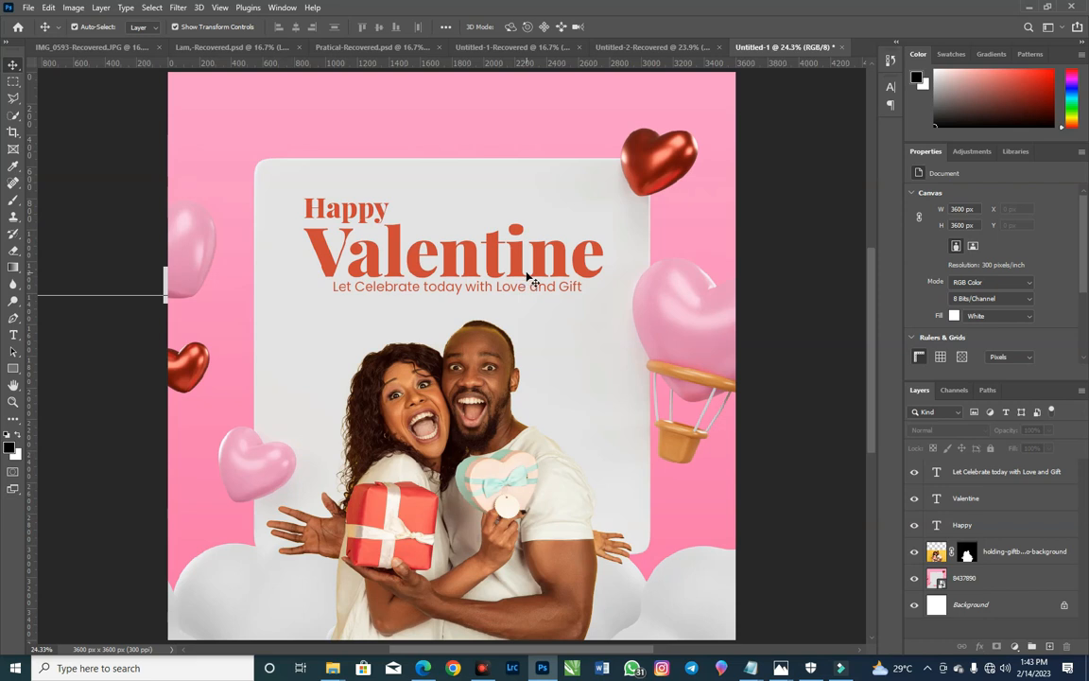
Step: Recolour the "Valentine" text dark red #721812, sampled from the red heart at the panel's upper-right corner
click(455, 270)
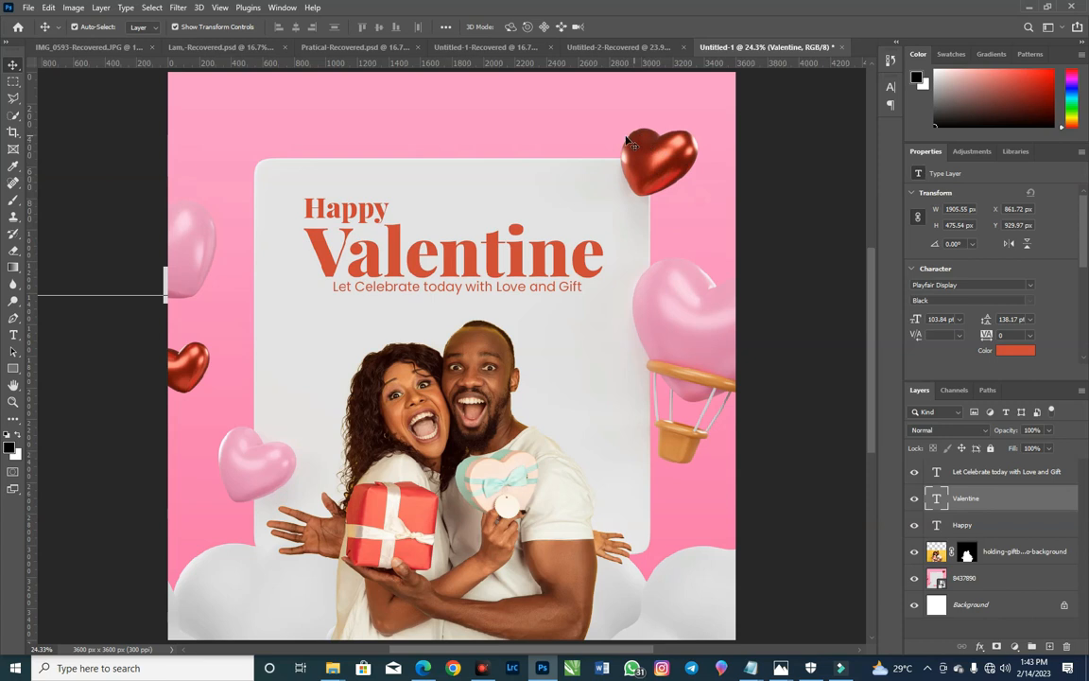
click(1015, 353)
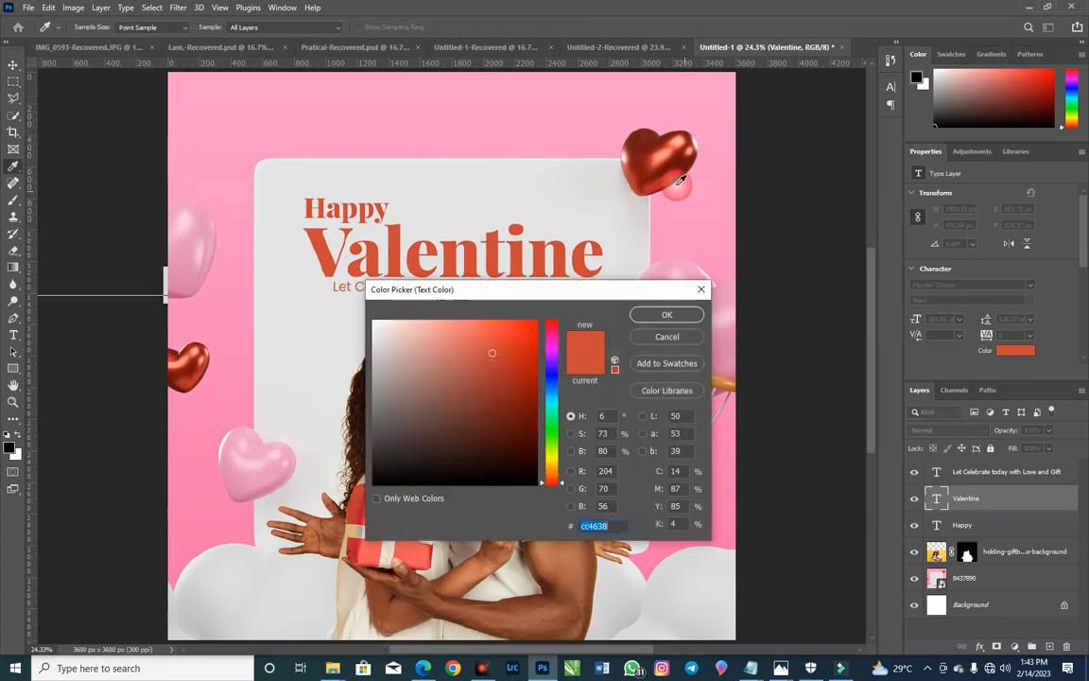
click(640, 148)
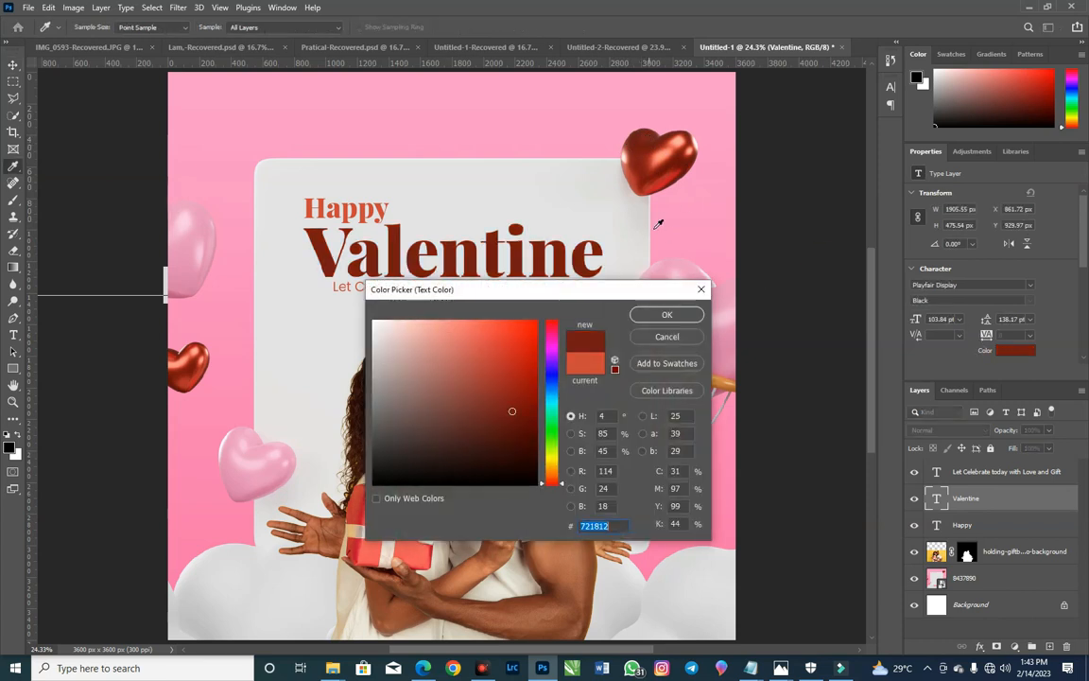
click(663, 314)
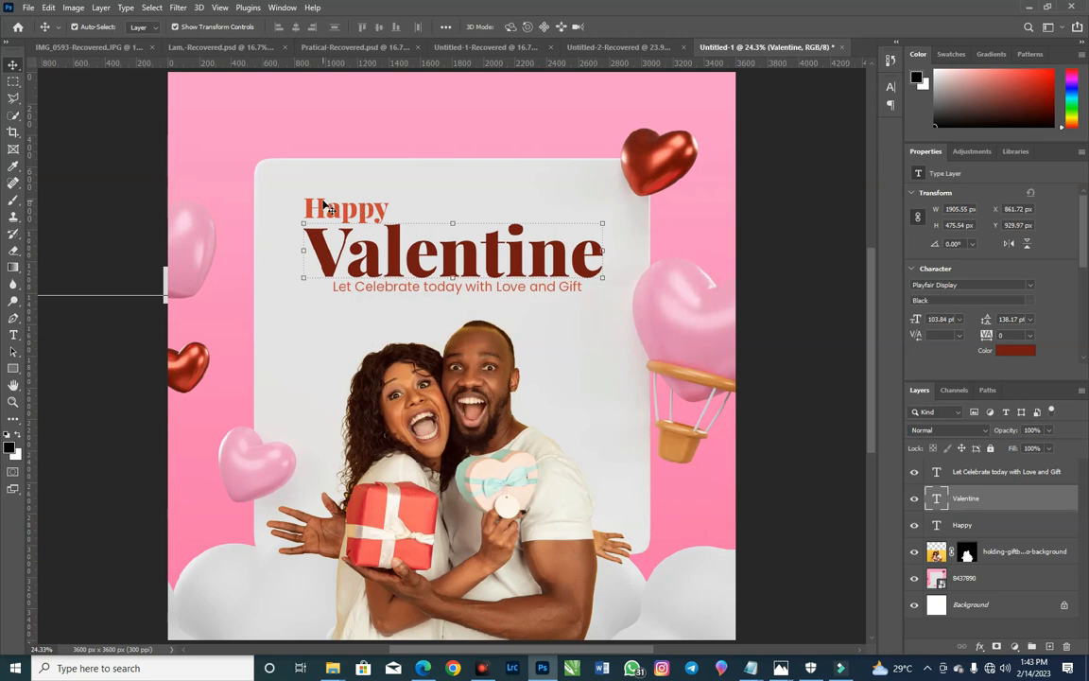
Step: Recolour the "Happy" text by sampling the dark red of the "Valentine" text
click(329, 207)
click(1021, 351)
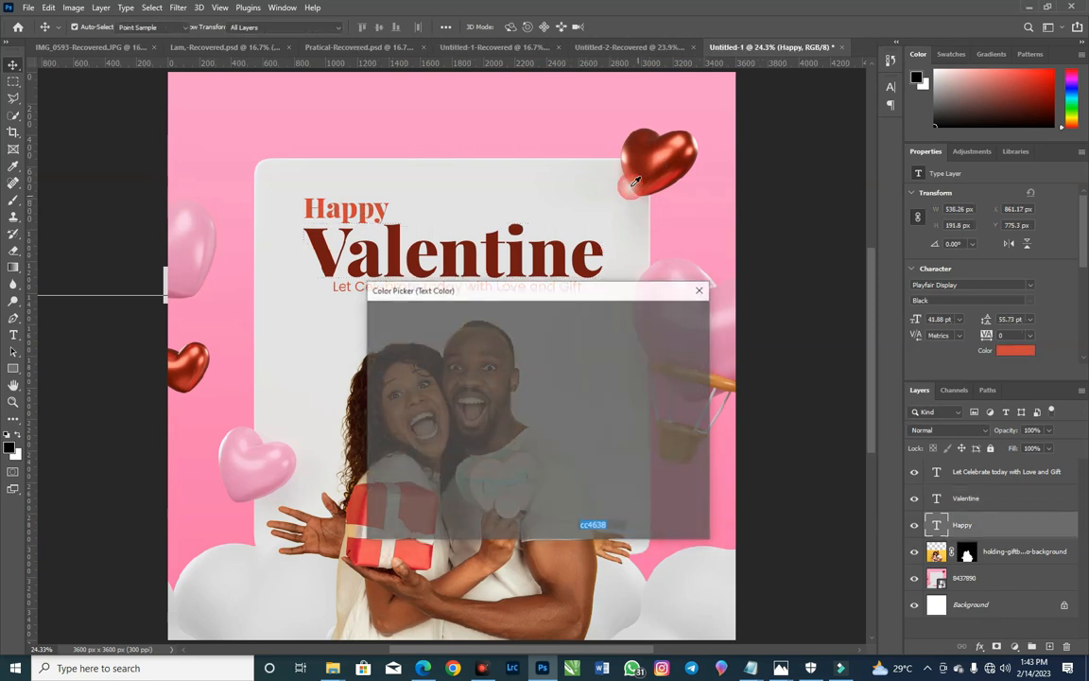
click(546, 252)
click(410, 224)
click(666, 314)
key(v)
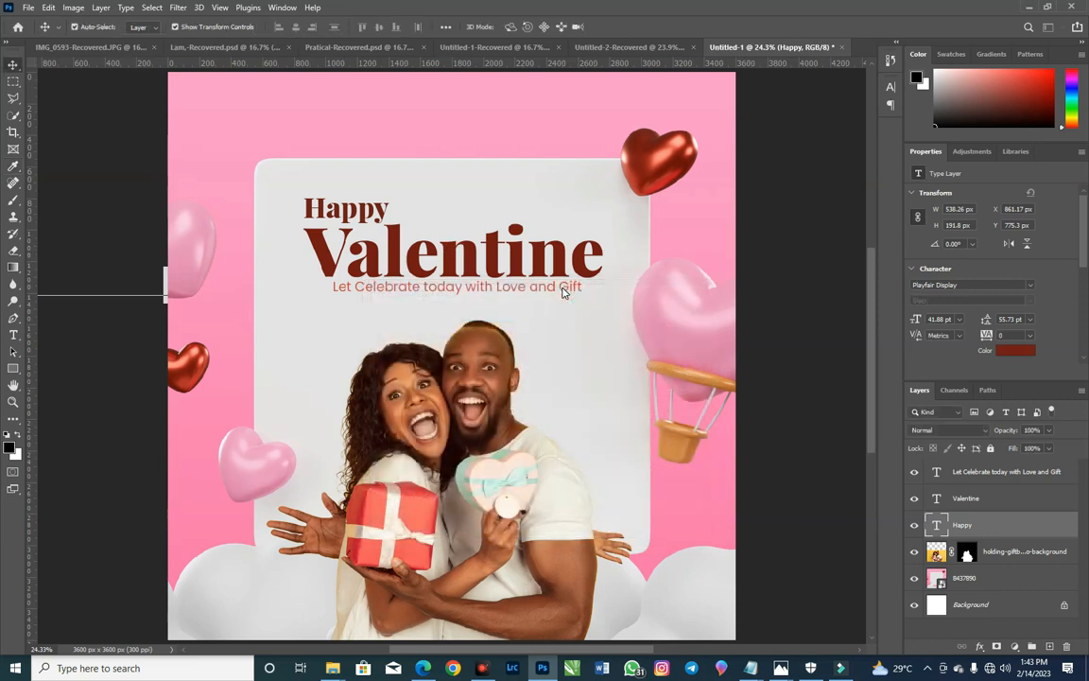
Step: Match the colour of the "Let Celebrate today with Love and Gift" line to the dark red of "Valentine"
click(561, 287)
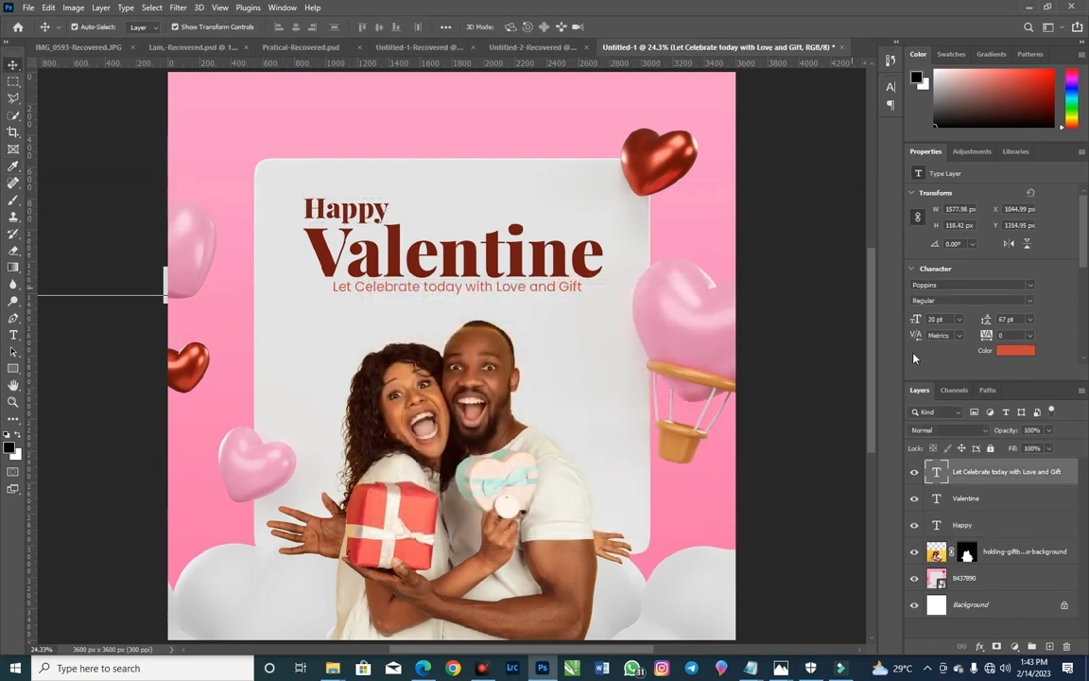
click(1000, 350)
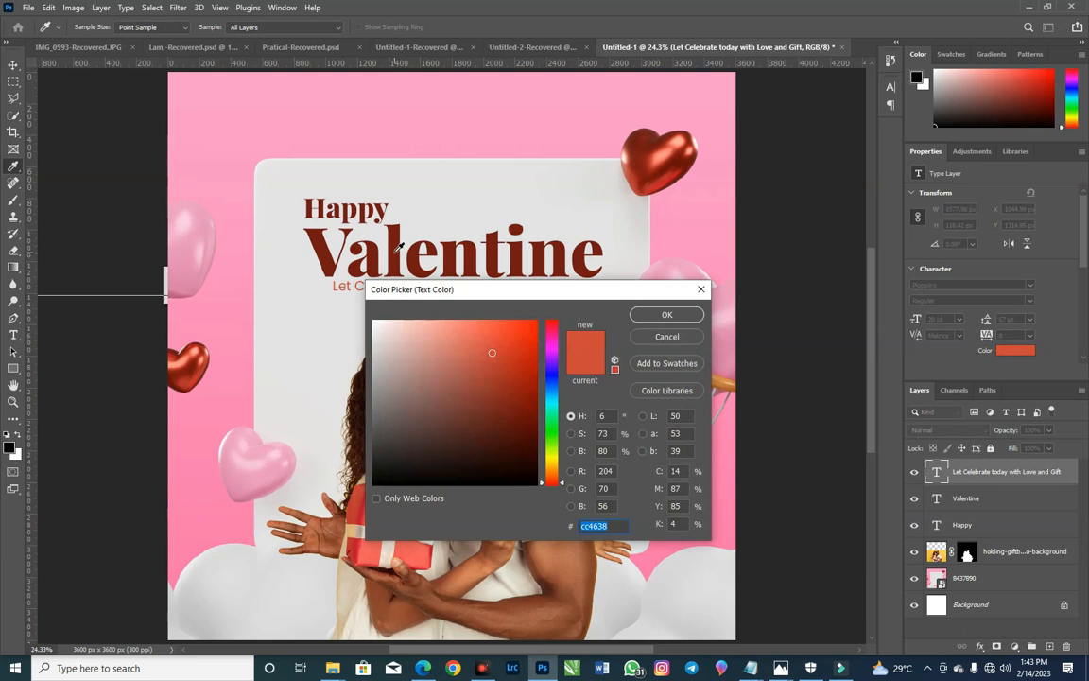
click(666, 314)
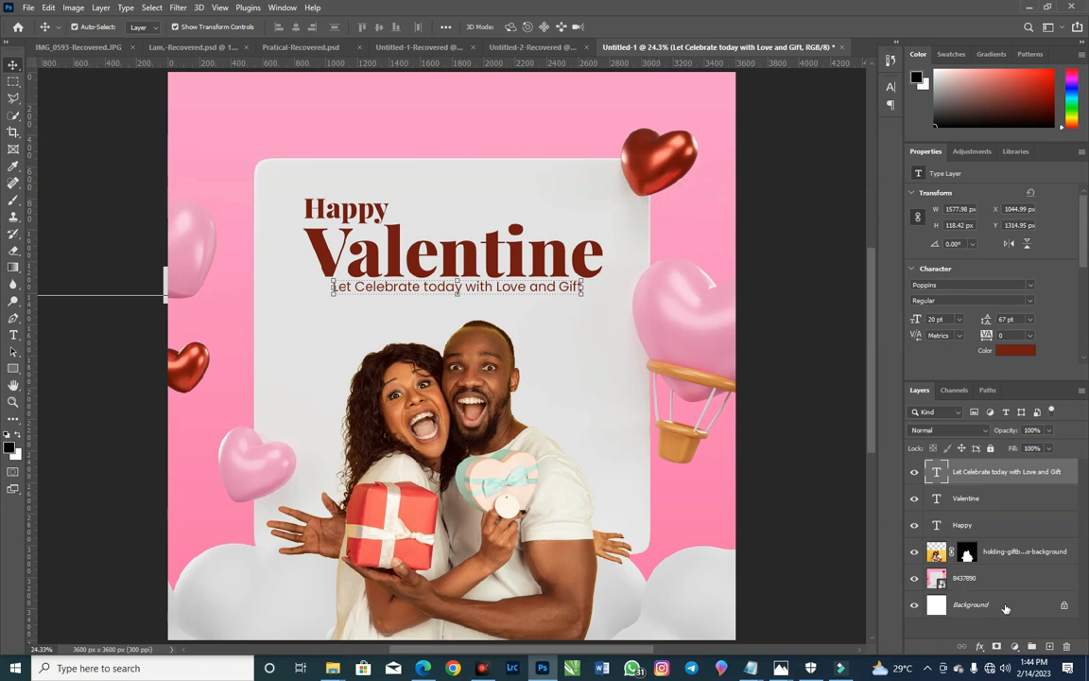
Step: Apply a smooth Inner Bevel to "Valentine" with depth 100%, size 29 px, soften 15 px, angle 58° and altitude 32°
click(981, 645)
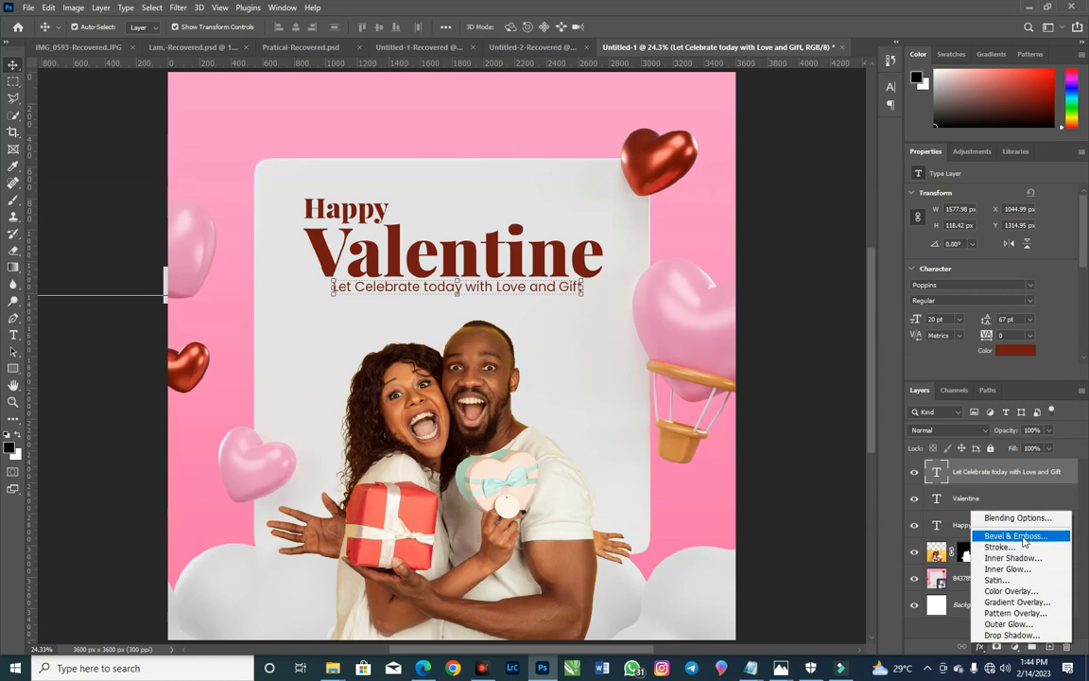
click(558, 258)
click(558, 258)
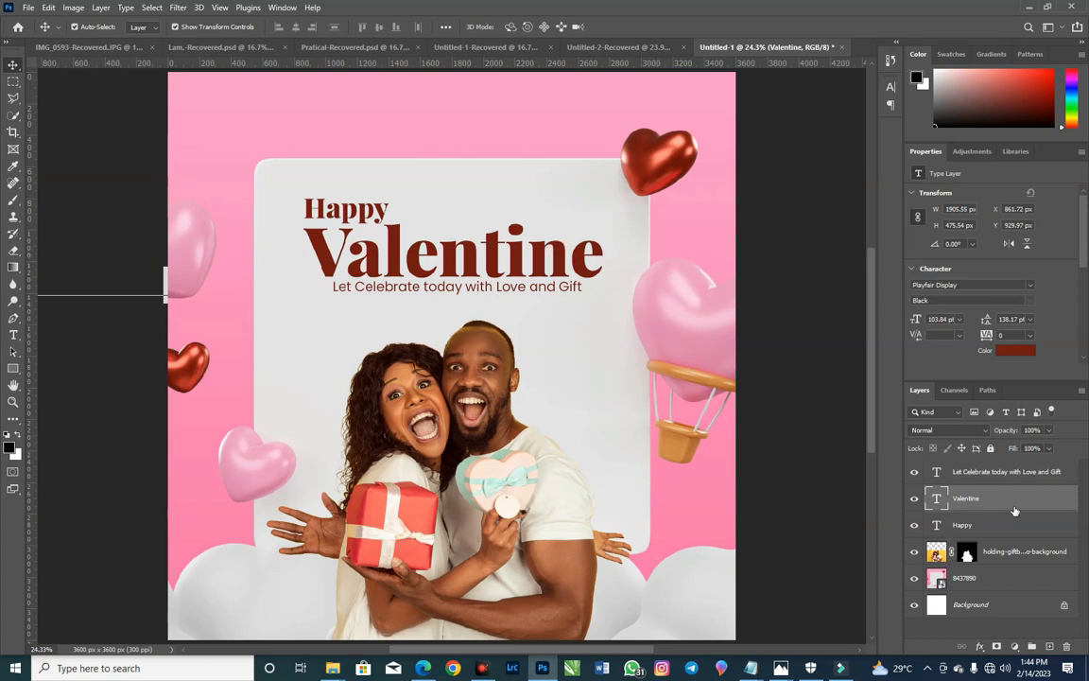
click(979, 647)
click(1015, 541)
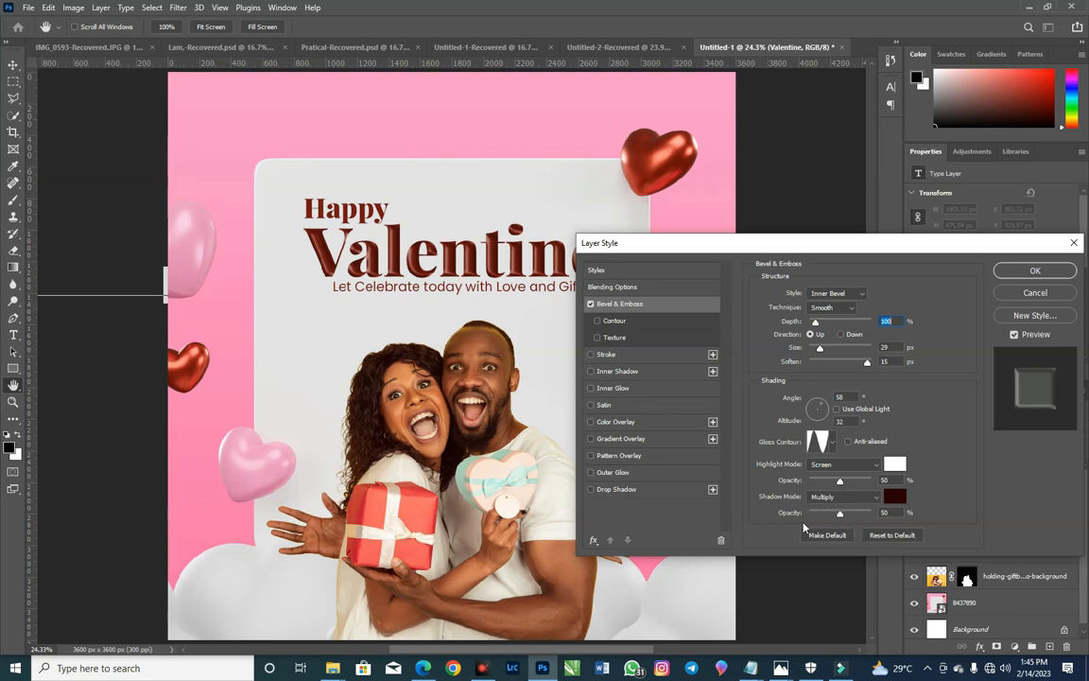
click(1007, 273)
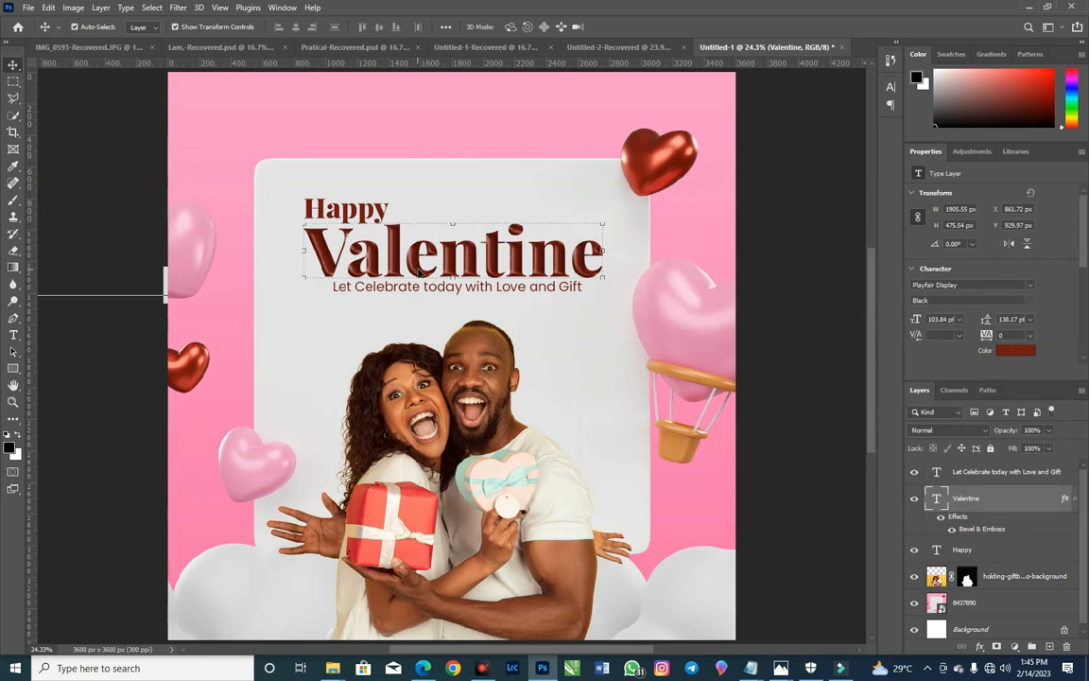
Step: Brighten the "Valentine" text colour to the deeper saturated red #950b02
click(1015, 350)
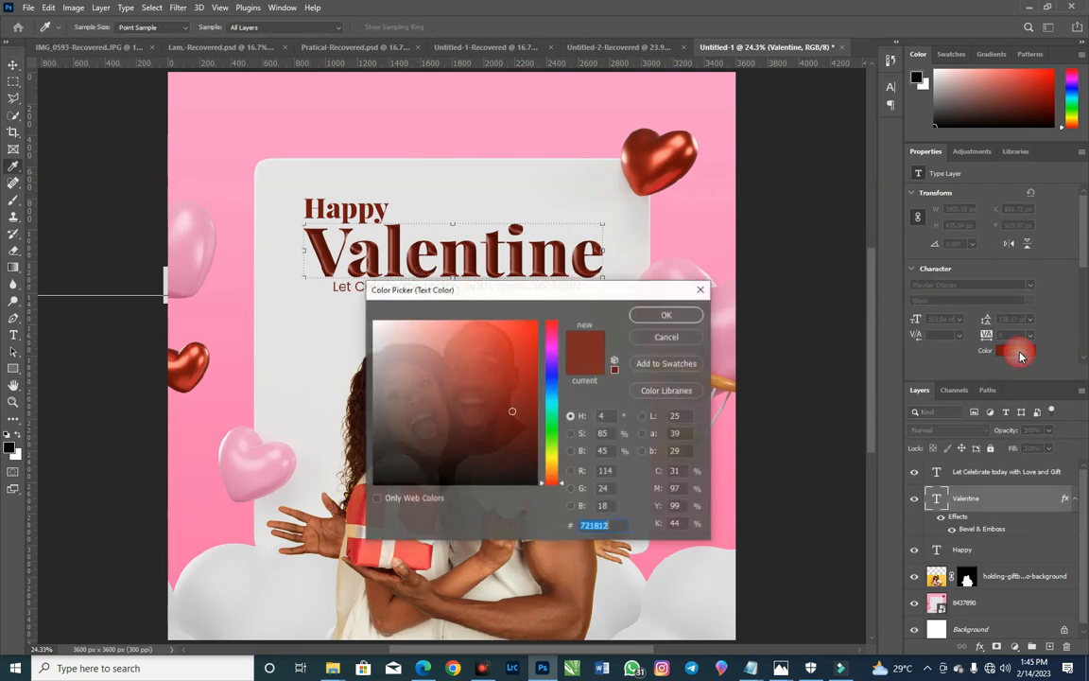
drag(525, 400, 535, 389)
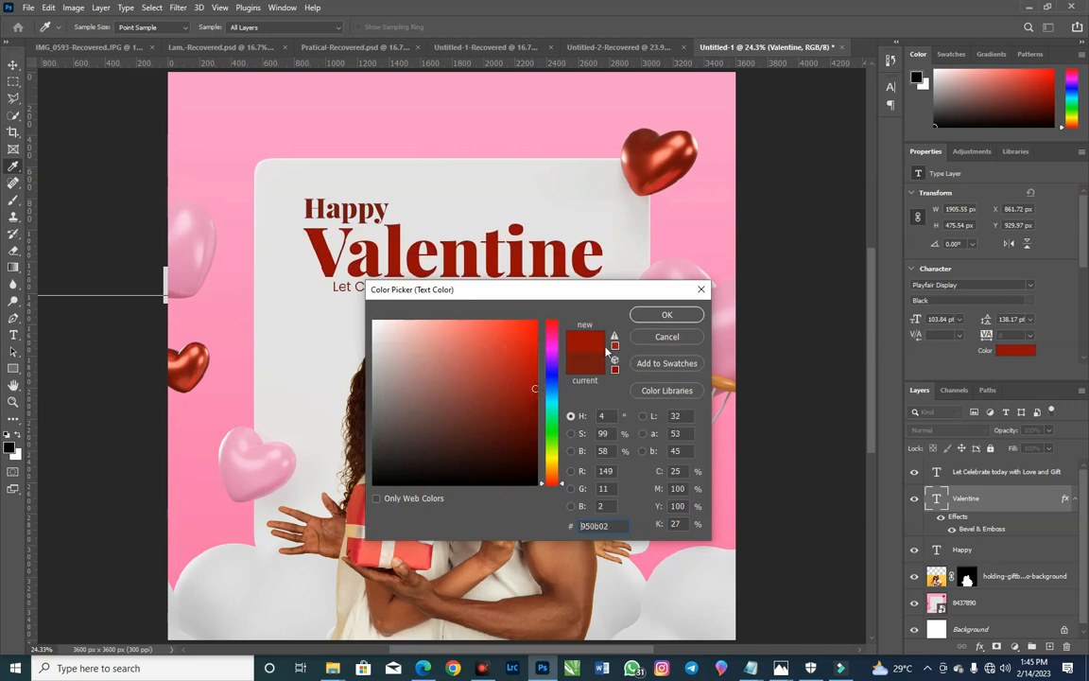
click(661, 315)
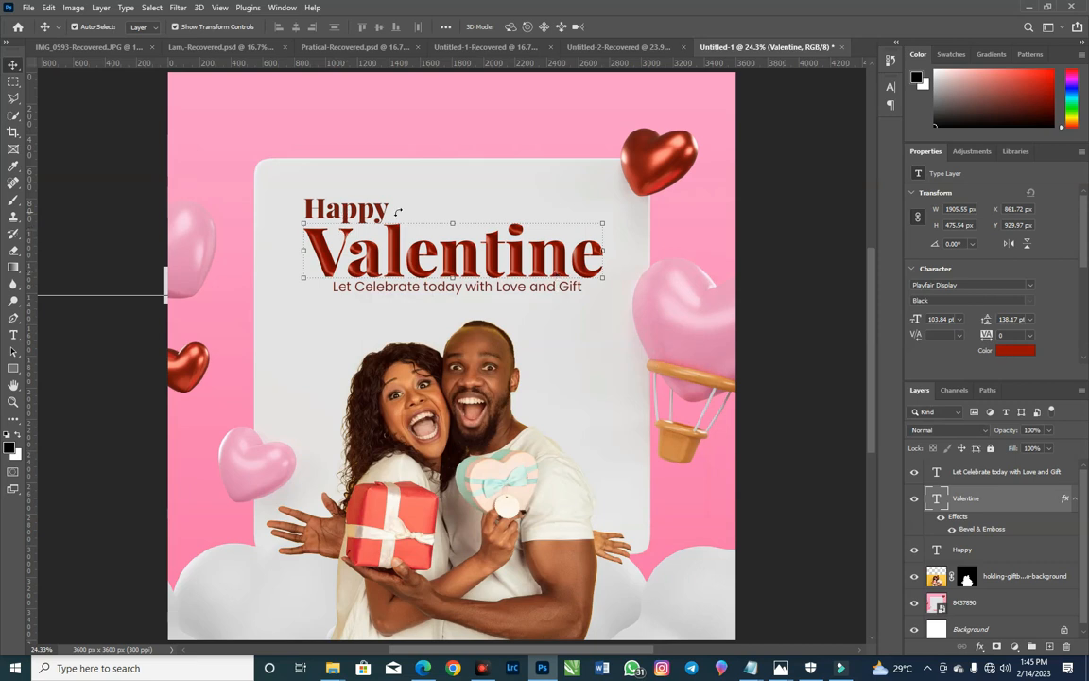
Step: Copy the hex colour #950b02 from the "Valentine" text and apply it to the "Happy" text
click(1026, 350)
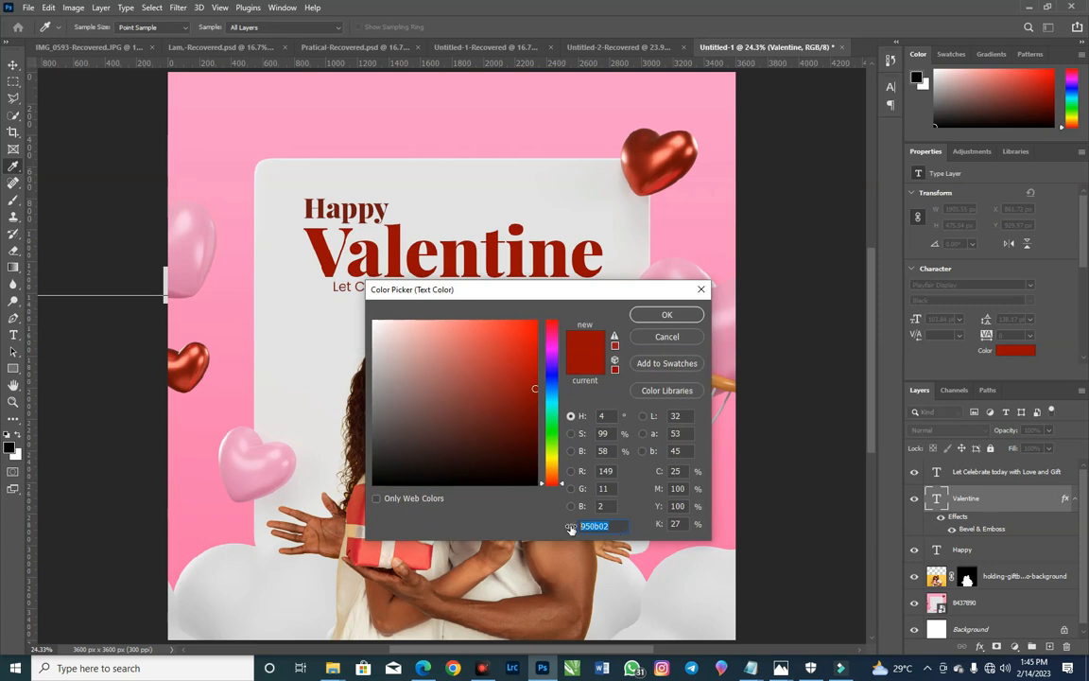
right_click(603, 525)
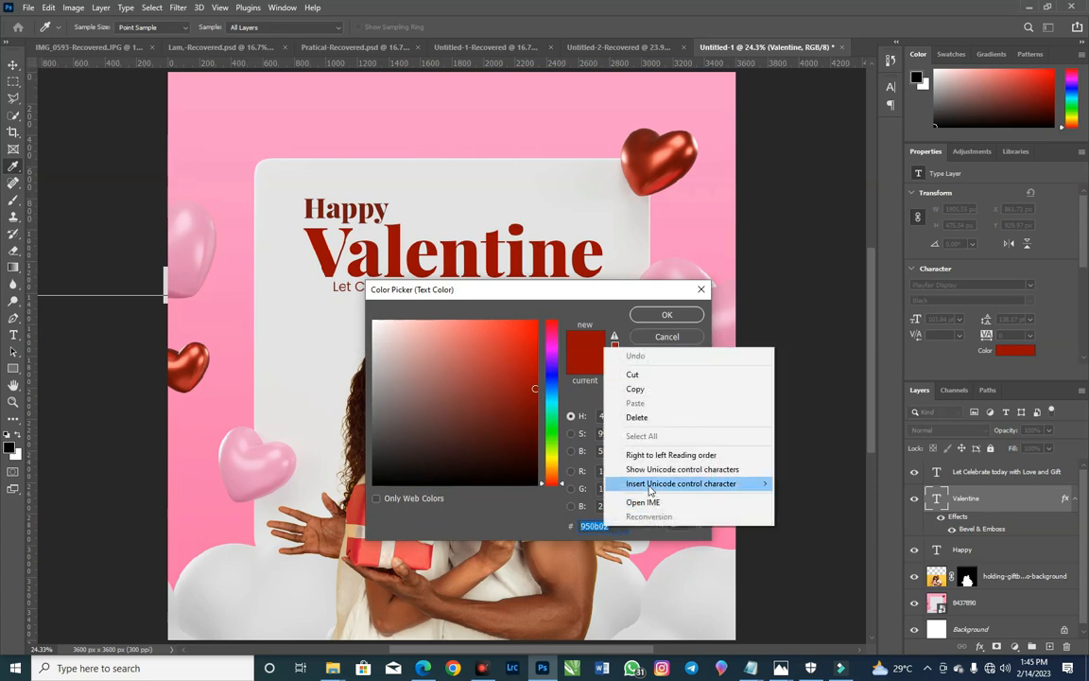
click(666, 388)
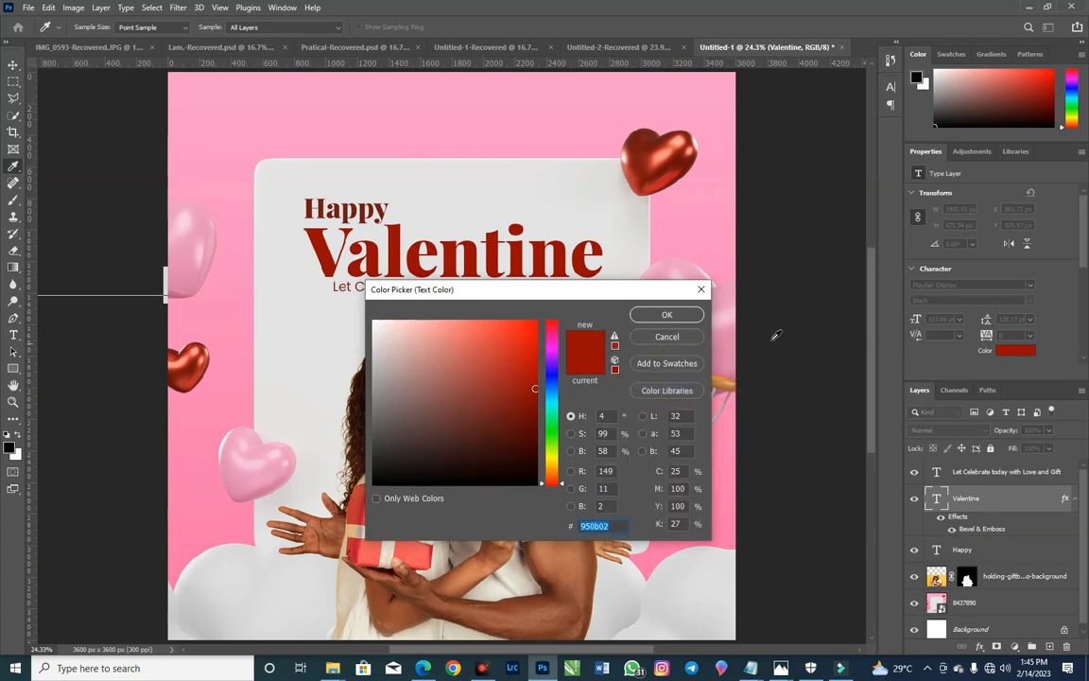
click(666, 314)
click(370, 207)
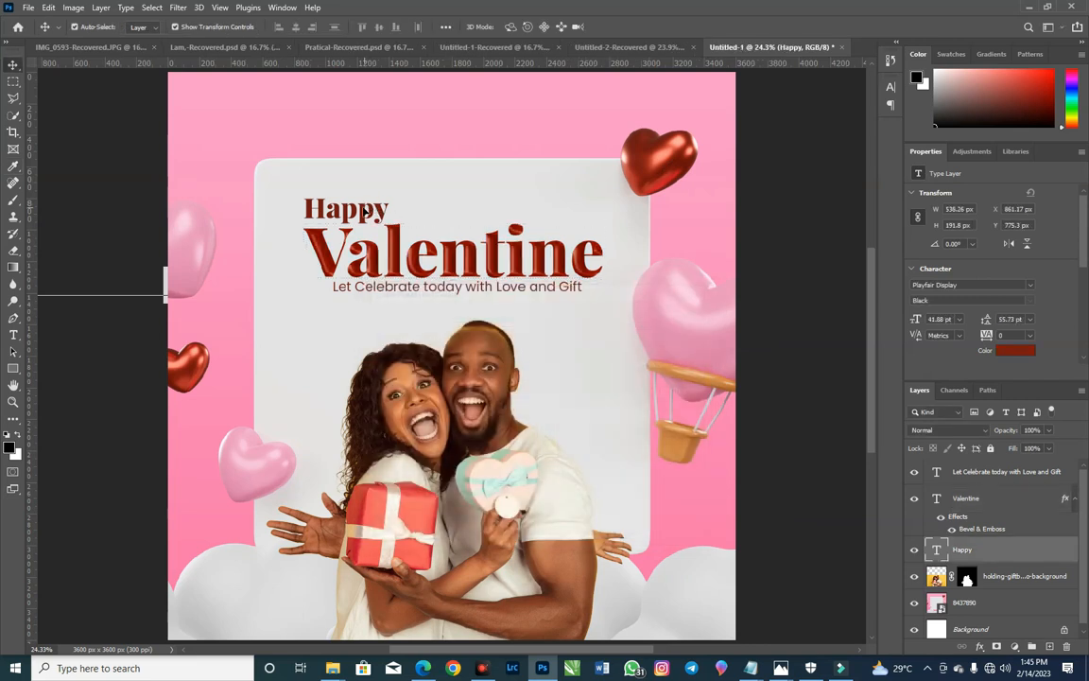
click(1014, 349)
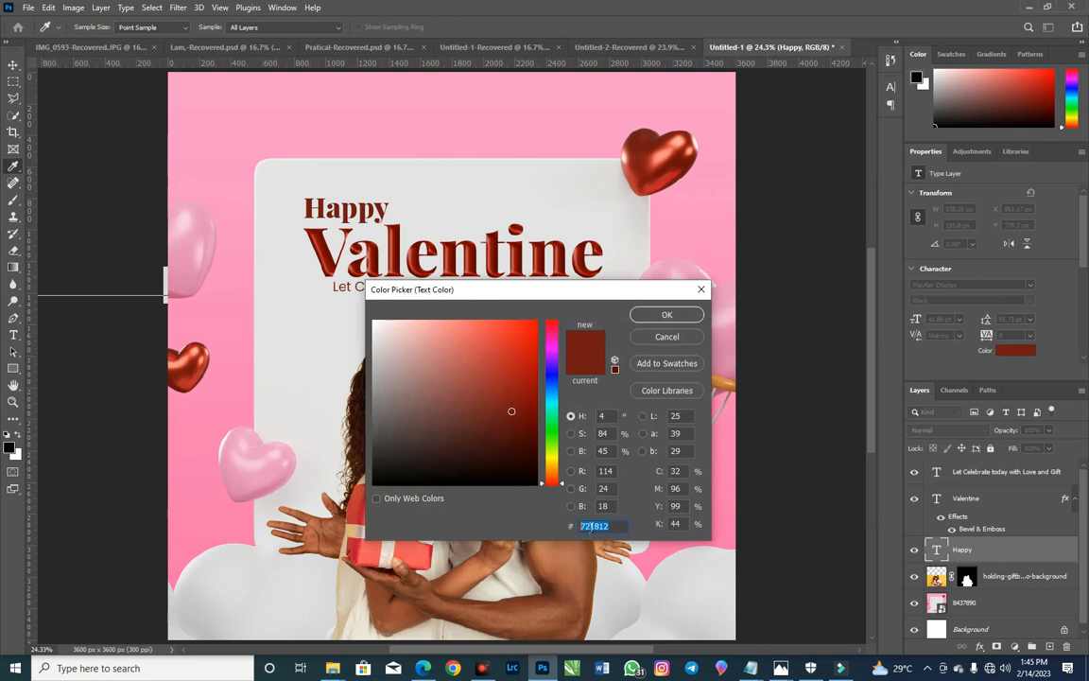
right_click(593, 525)
click(659, 404)
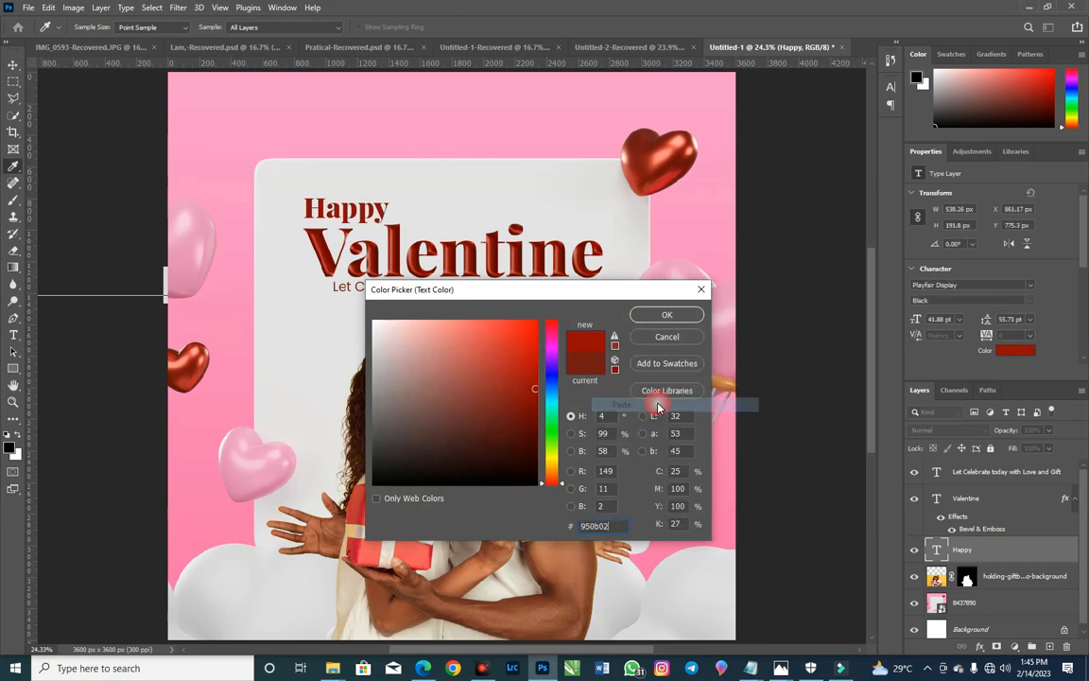
click(666, 316)
Step: Copy the "Valentine" layer's Bevel & Emboss effect onto the "Happy" layer
key(v)
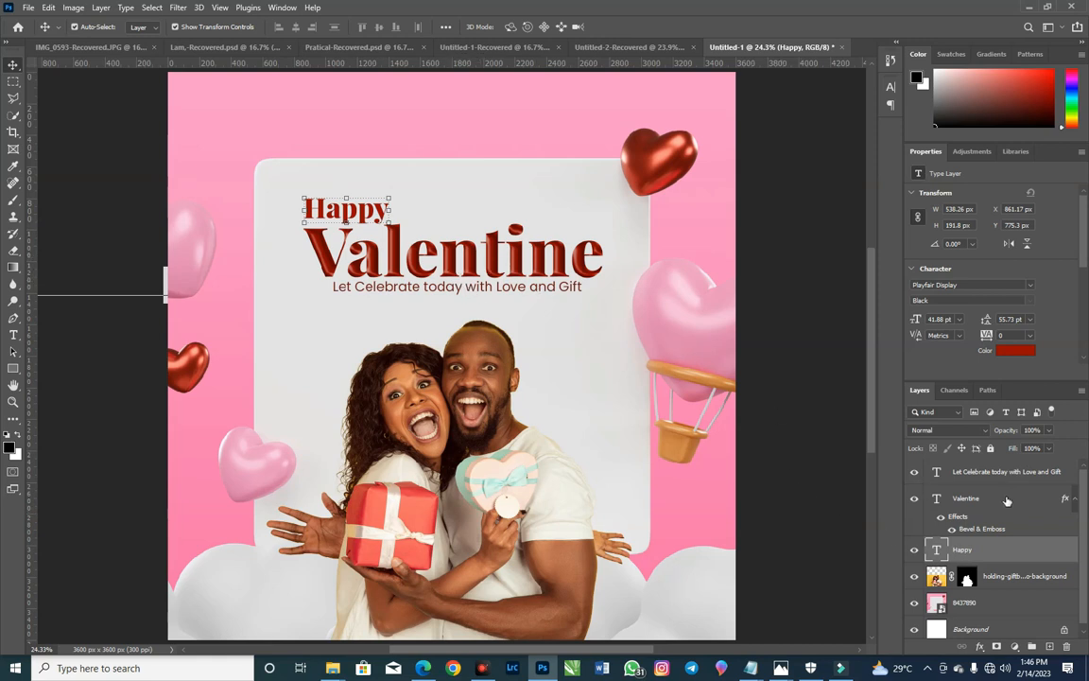
scroll(1012, 515, down, 1)
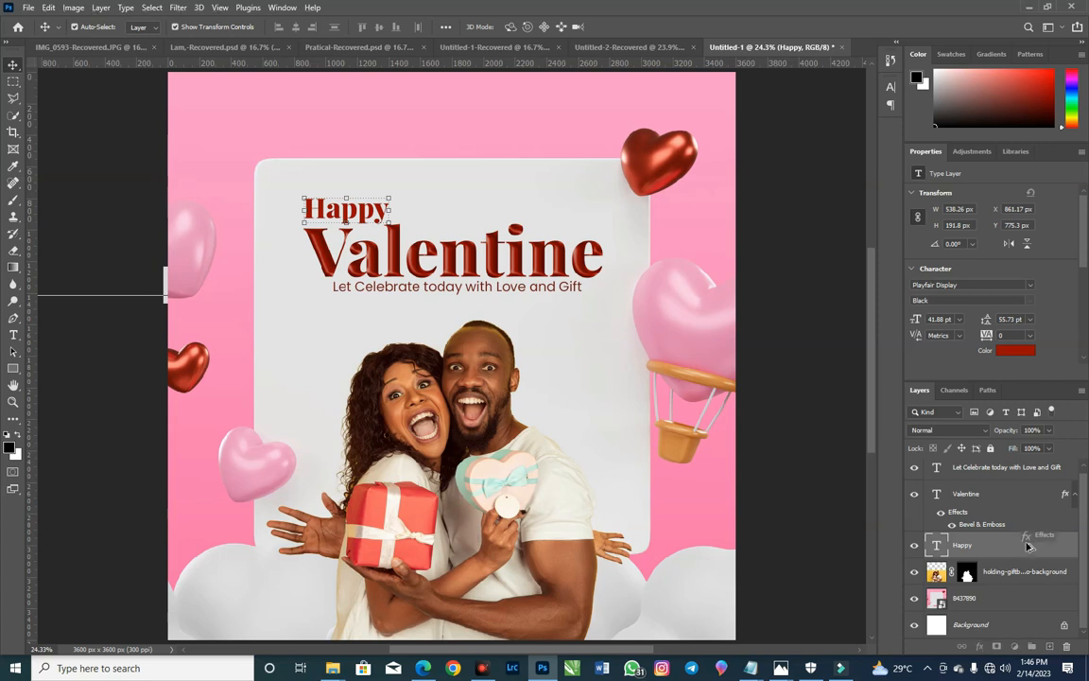
drag(1029, 555, 1029, 554)
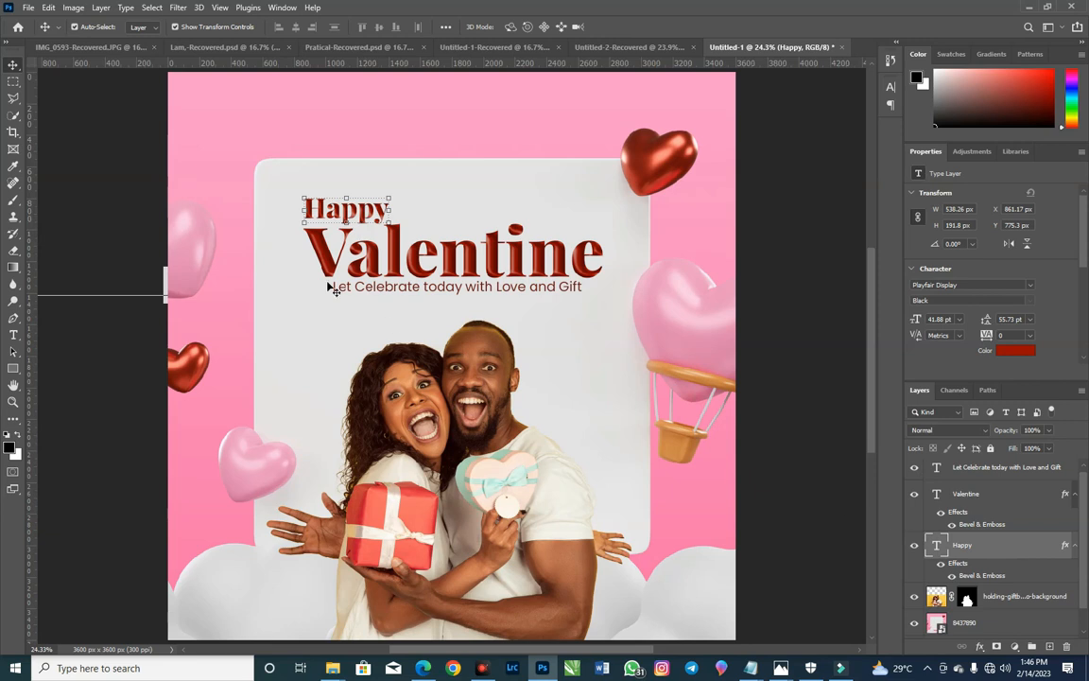
Step: Refine the Bevel & Emboss on the "Happy" text with size 18 px and depth 95%
click(15, 402)
drag(294, 195, 404, 222)
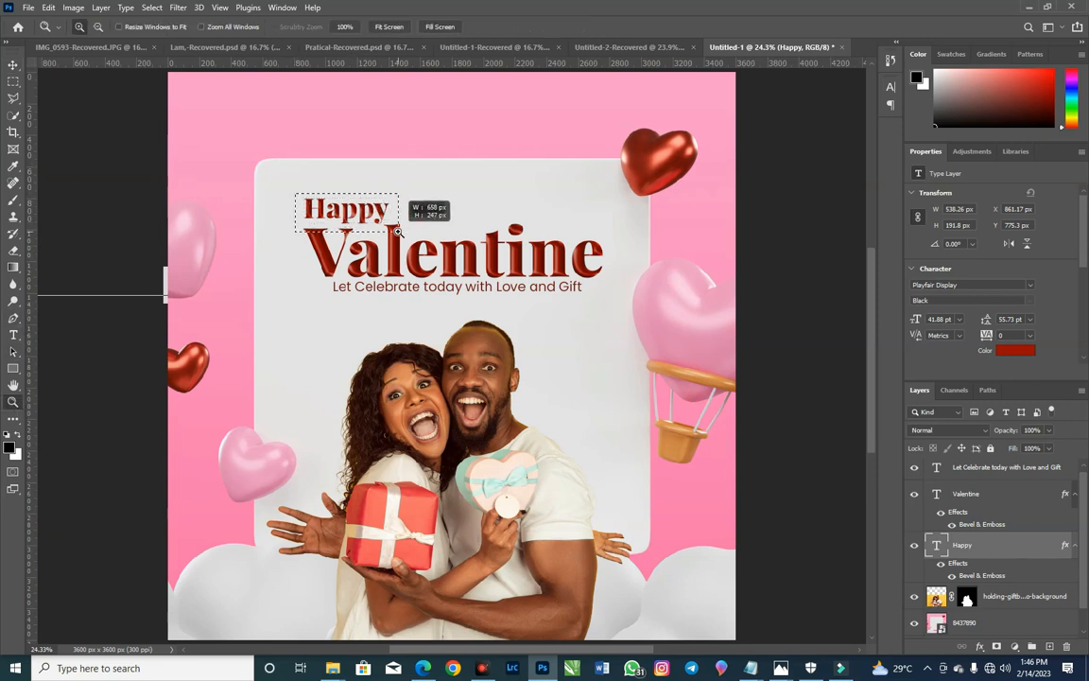
click(15, 64)
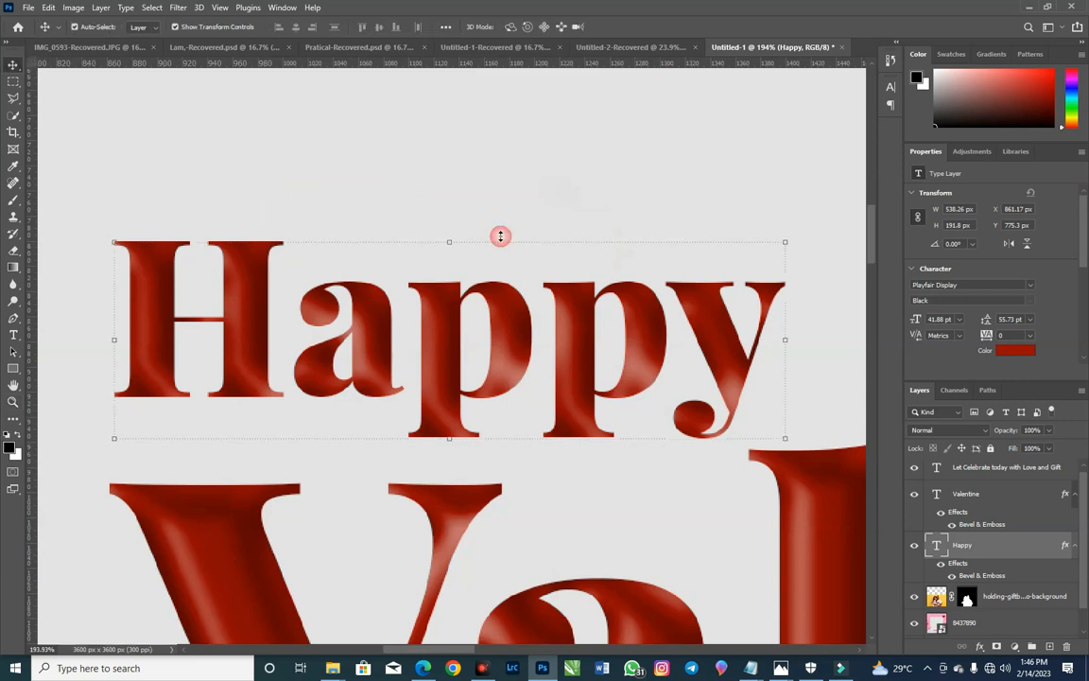
double_click(981, 575)
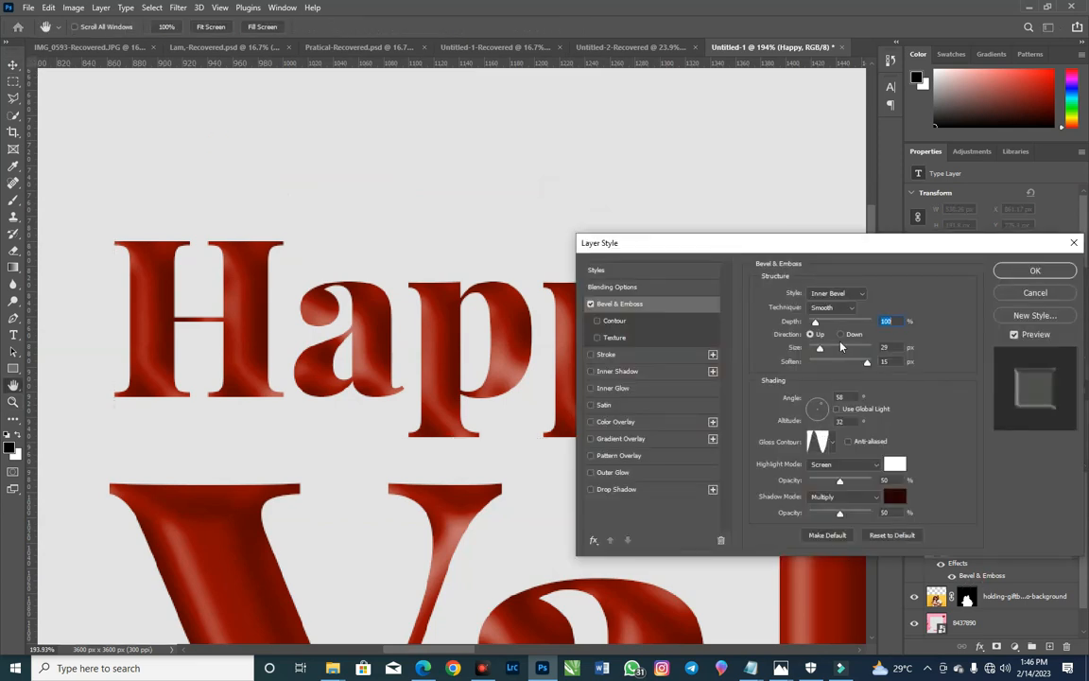
drag(818, 349, 818, 357)
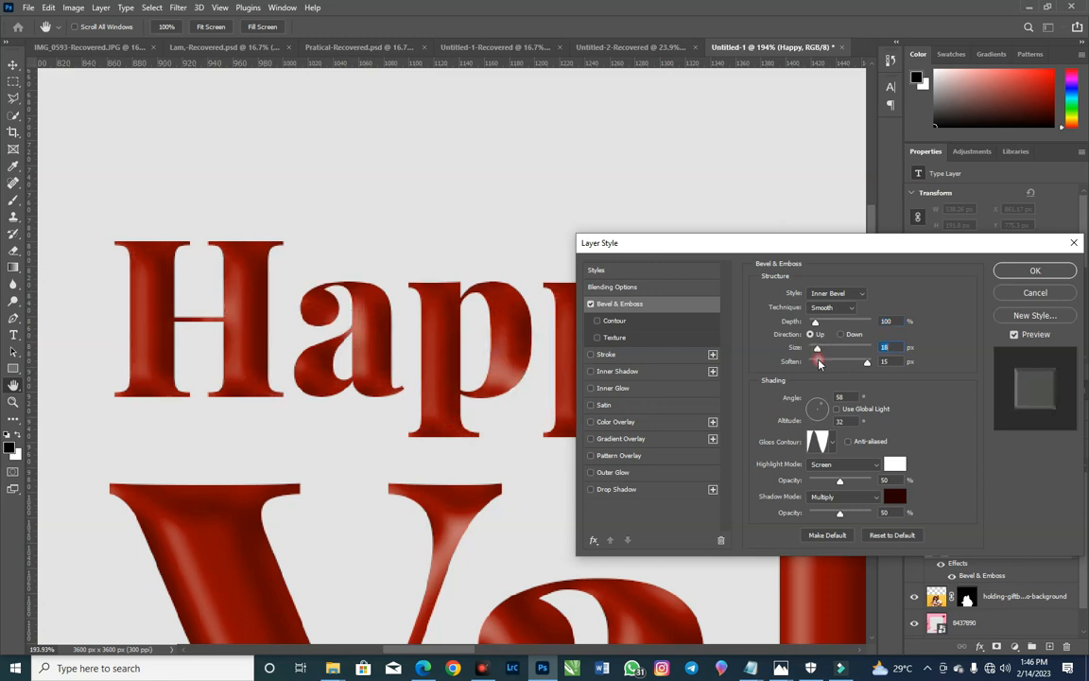
drag(817, 323, 814, 322)
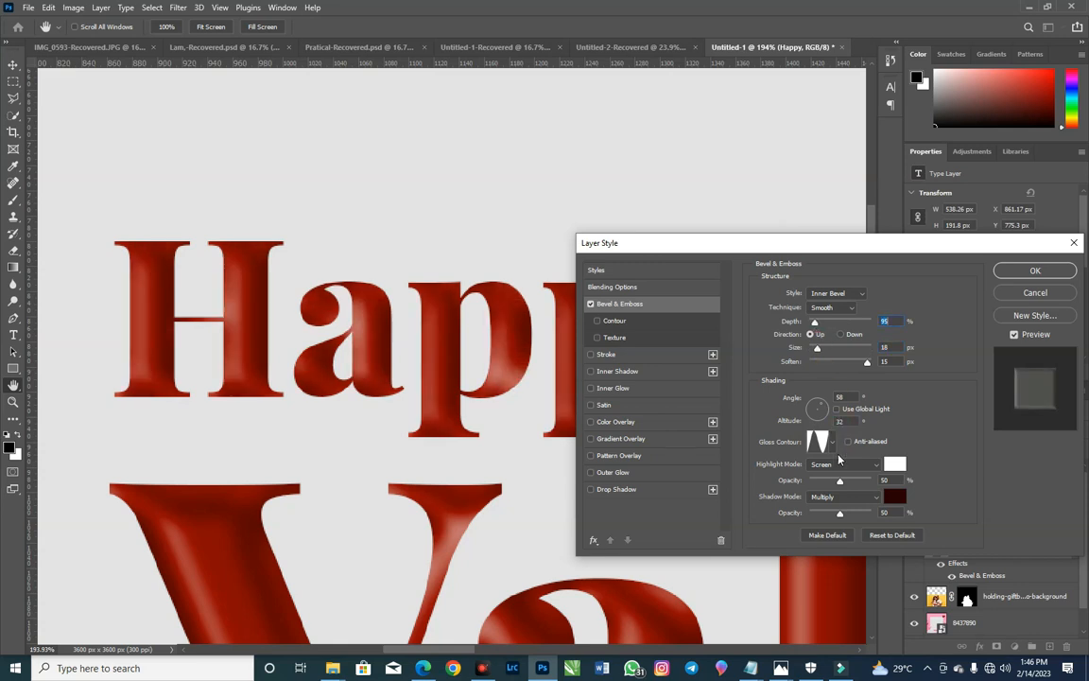
click(1025, 274)
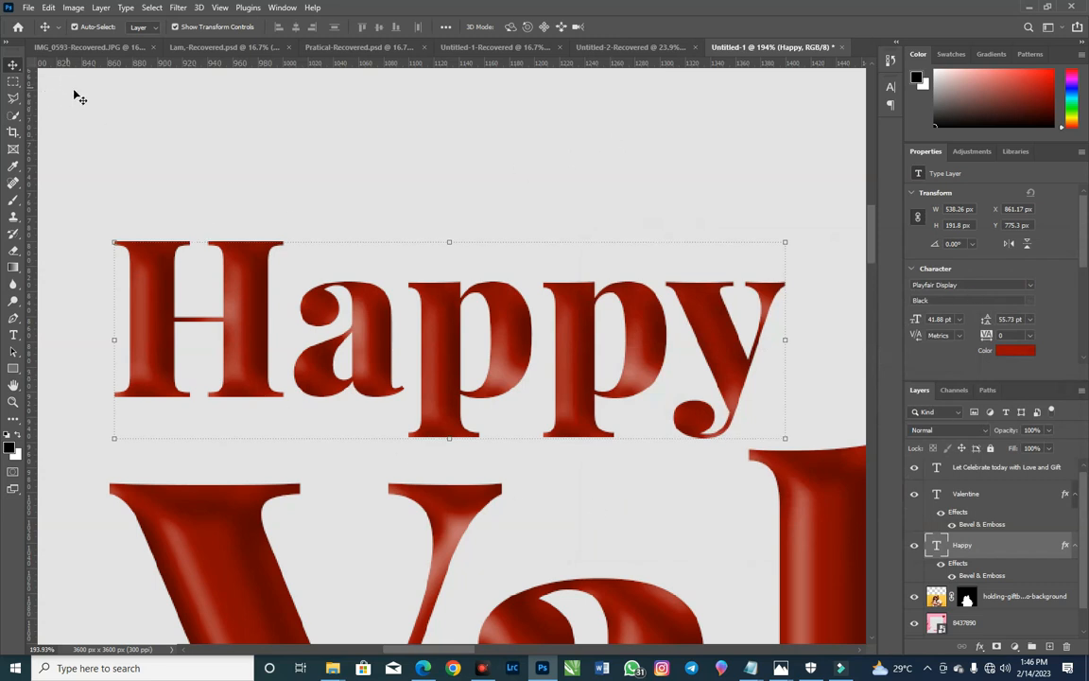
drag(349, 238, 350, 244)
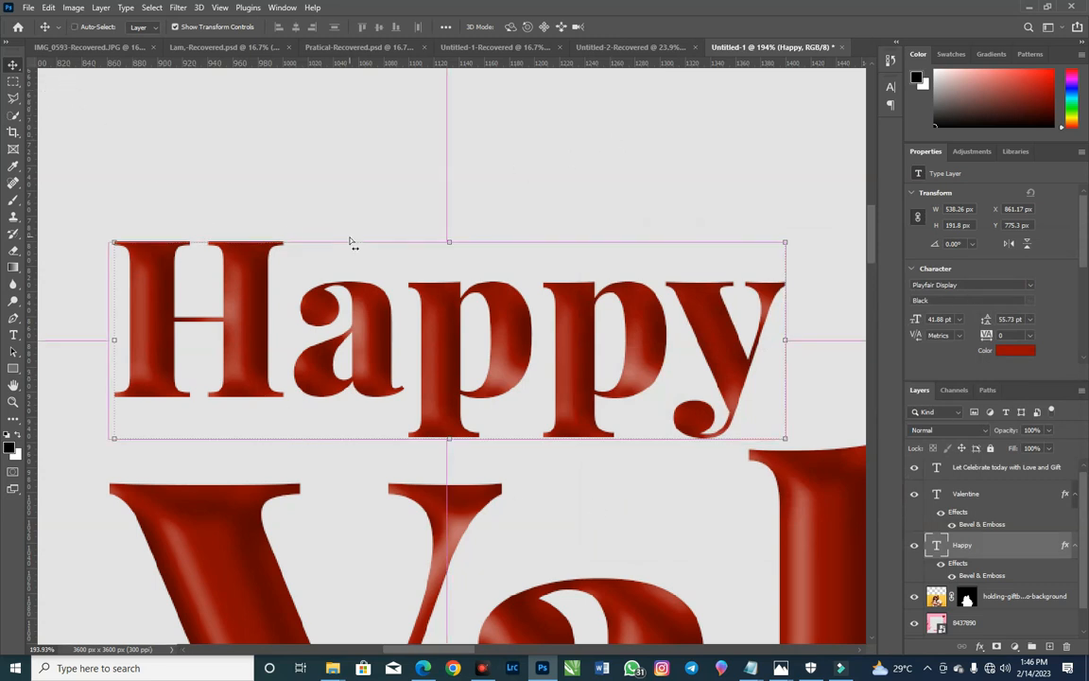
key(ctrl+0)
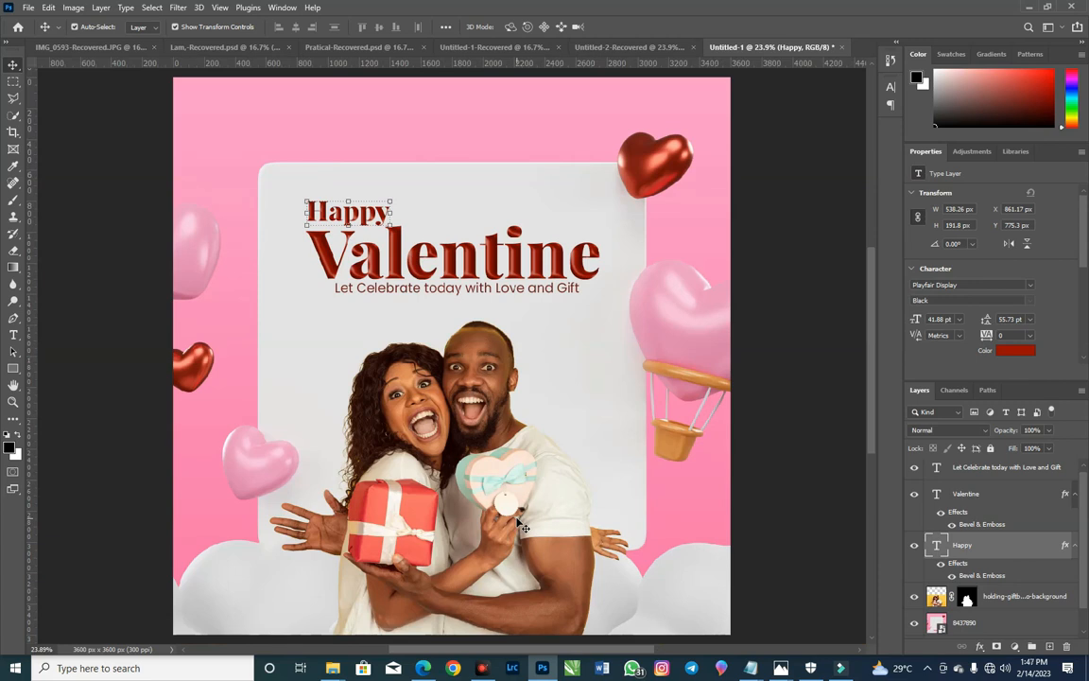
Step: Make the 8437890 background the active layer and hide the couple layer to uncover the clouds
scroll(654, 532, down, 4)
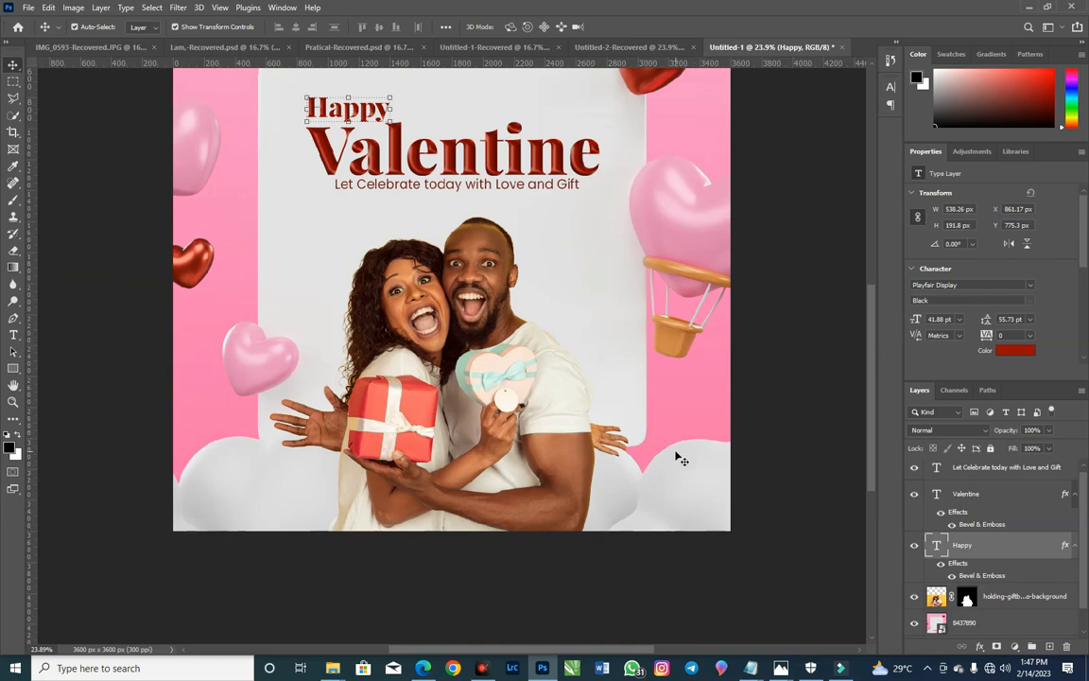
click(639, 469)
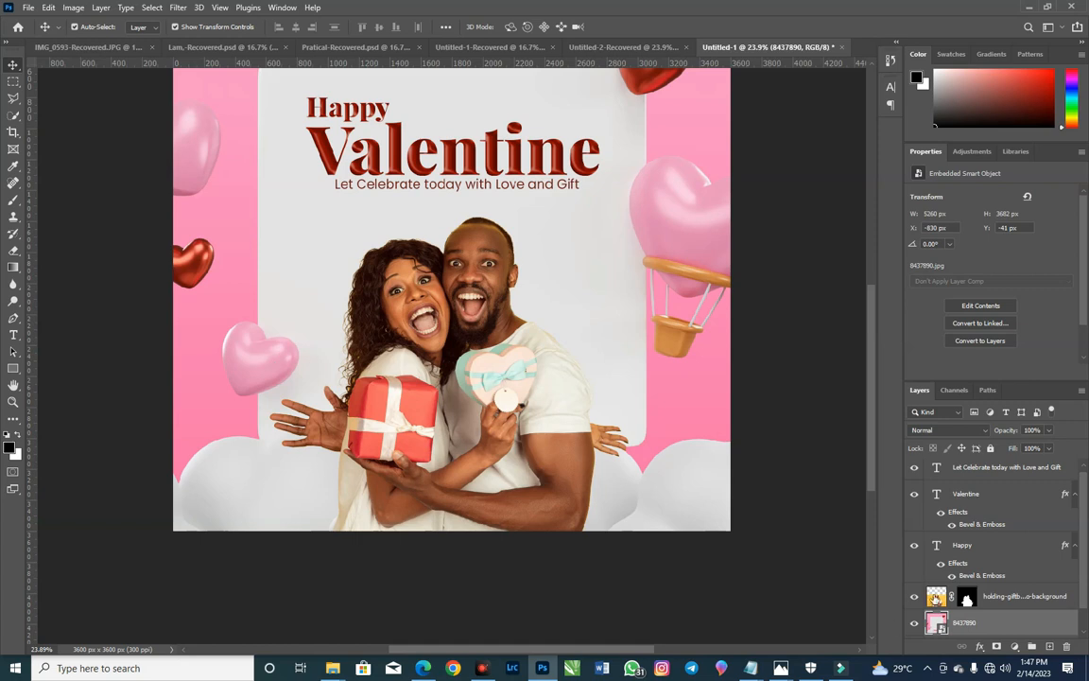
click(914, 599)
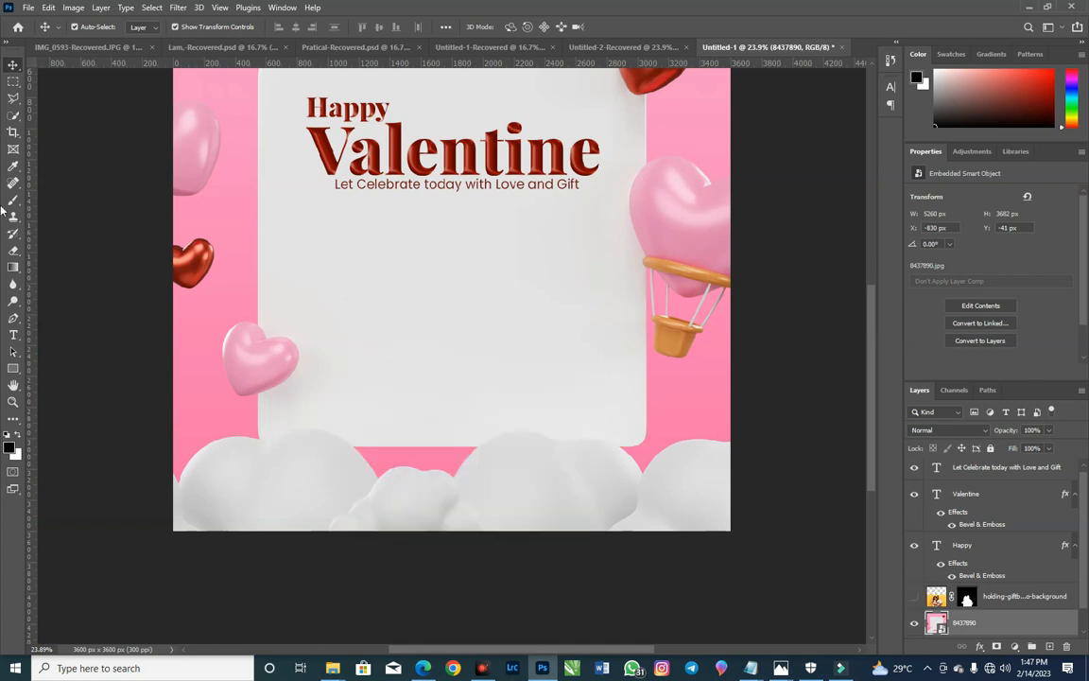
Step: Select all the white clouds along the poster's bottom with the Quick Selection tool at brush size 90 and copy them to a new layer
click(13, 118)
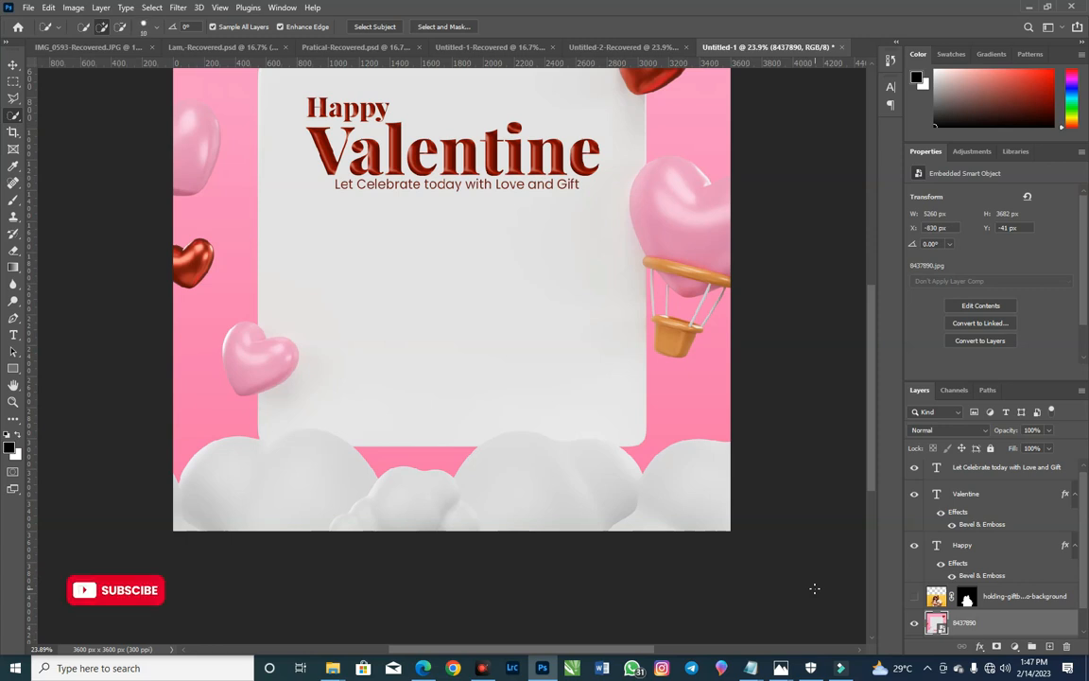
key(bracketright)
key(bracketright)
key(bracketright)
key(bracketright)
key(bracketright)
key(bracketright)
key(bracketright)
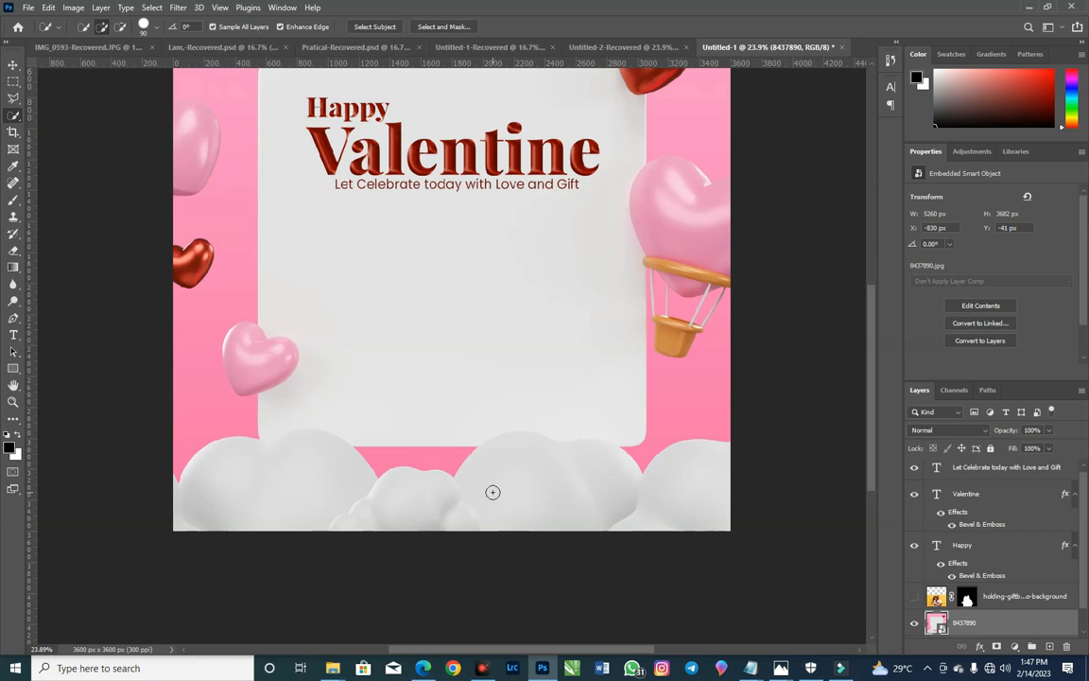
click(541, 492)
mouse_move(620, 491)
mouse_down()
mouse_move(565, 495)
mouse_move(621, 496)
mouse_move(522, 472)
mouse_move(500, 480)
mouse_move(570, 471)
mouse_move(503, 468)
mouse_move(503, 497)
mouse_move(280, 493)
mouse_up()
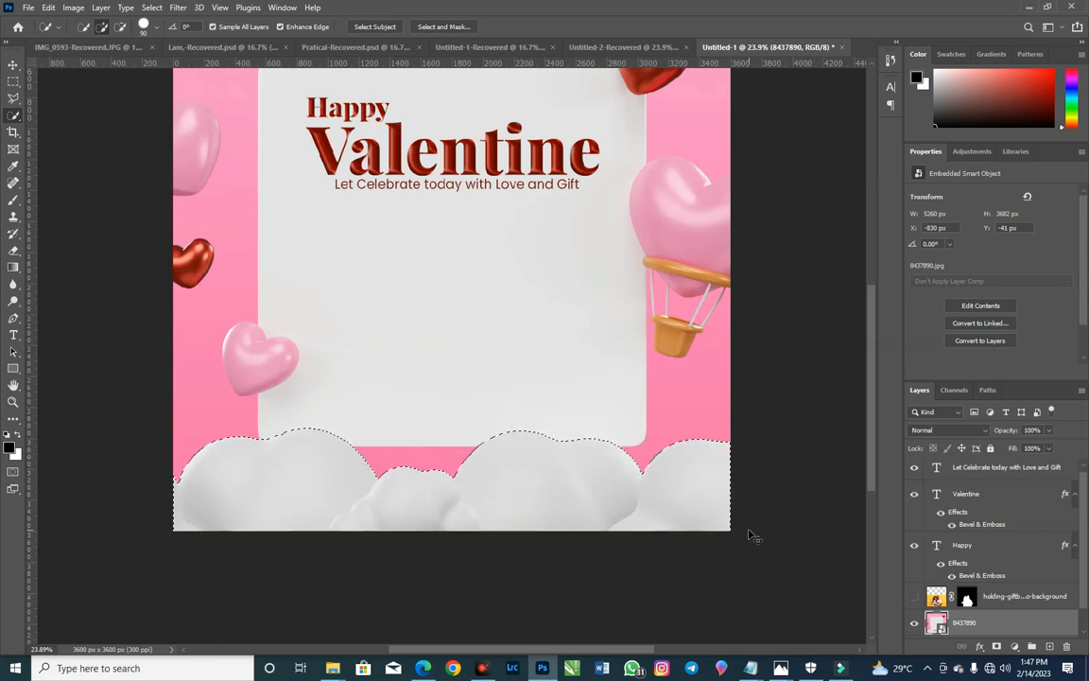
key(ctrl+j)
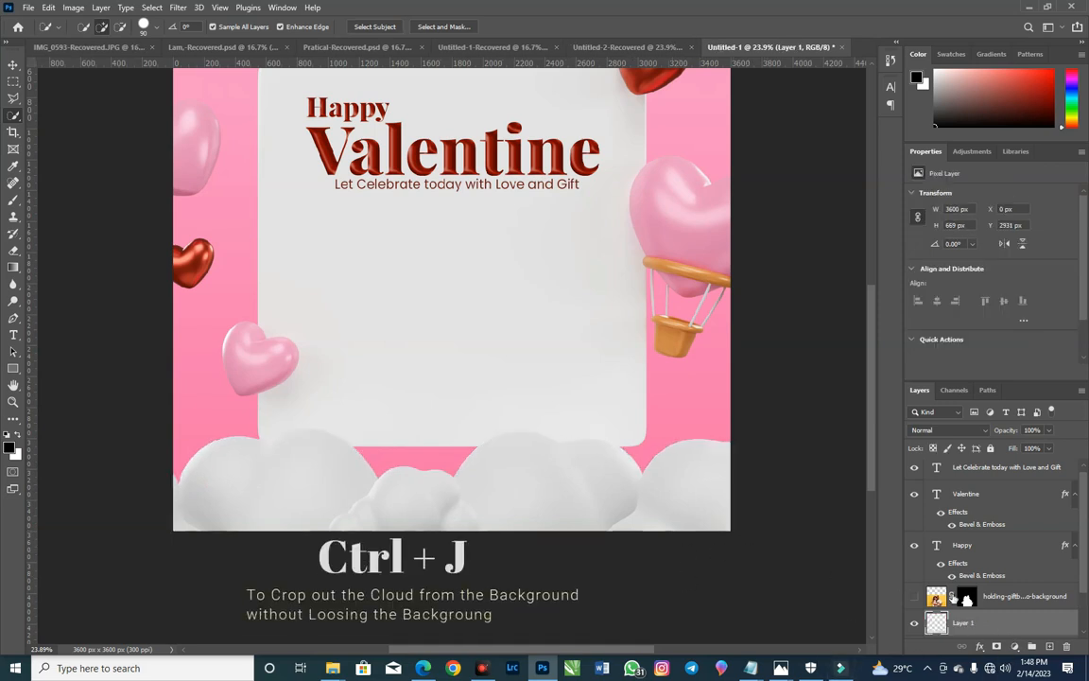
Step: Move the copied cloud layer above the couple layer and show the couple again
scroll(955, 557, down, 2)
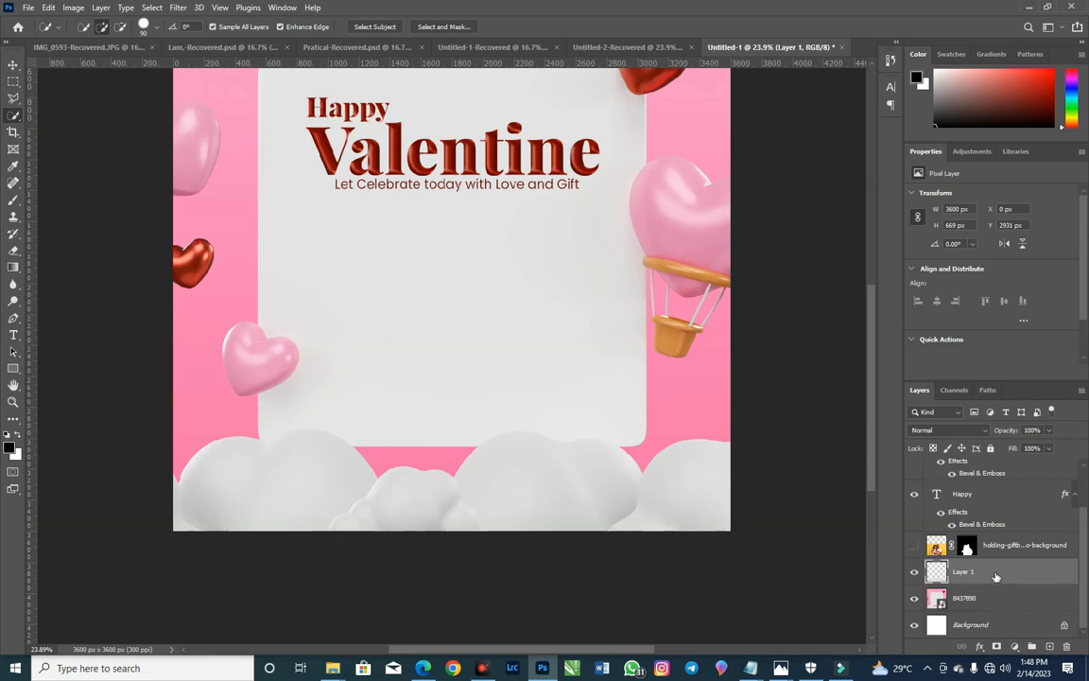
drag(1028, 581, 1028, 536)
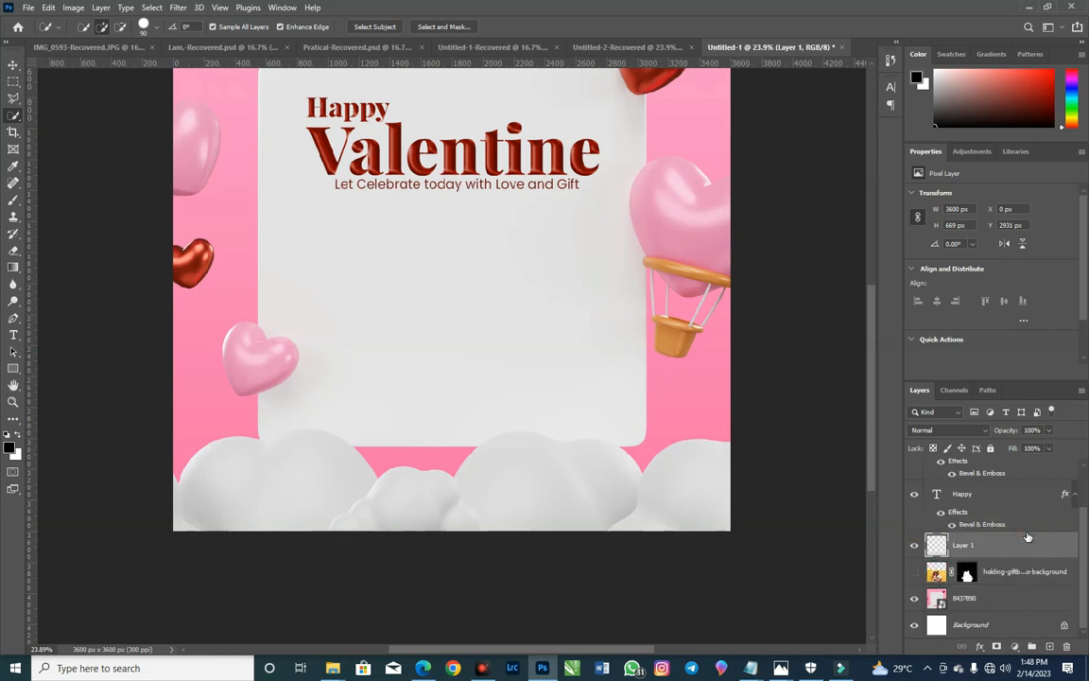
click(914, 574)
click(913, 572)
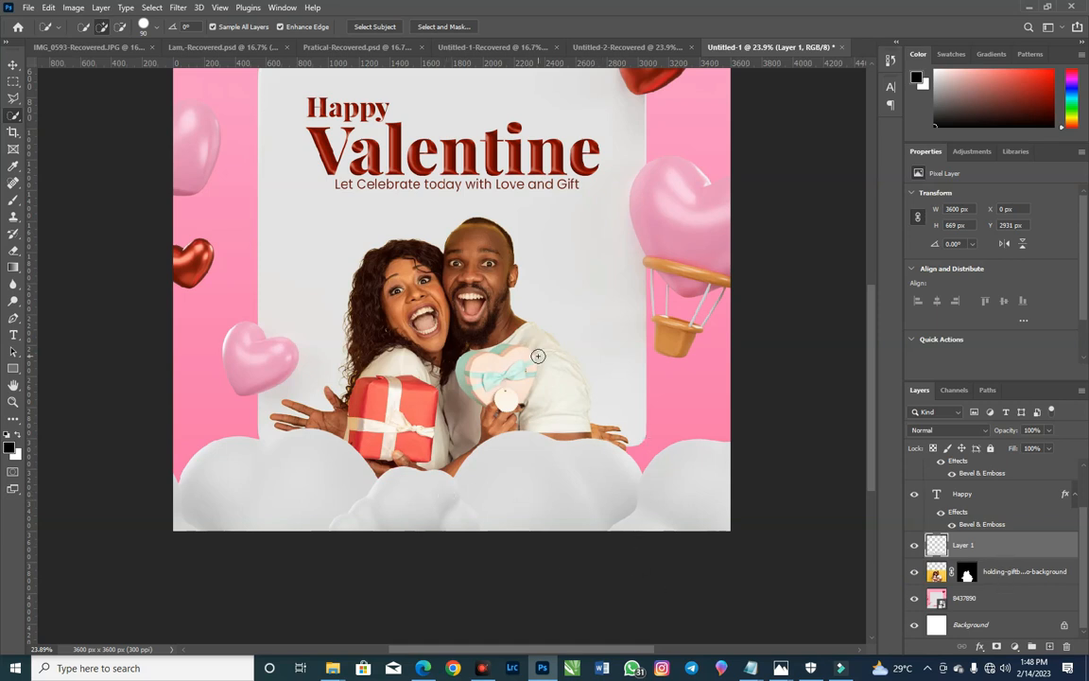
scroll(538, 355, up, 2)
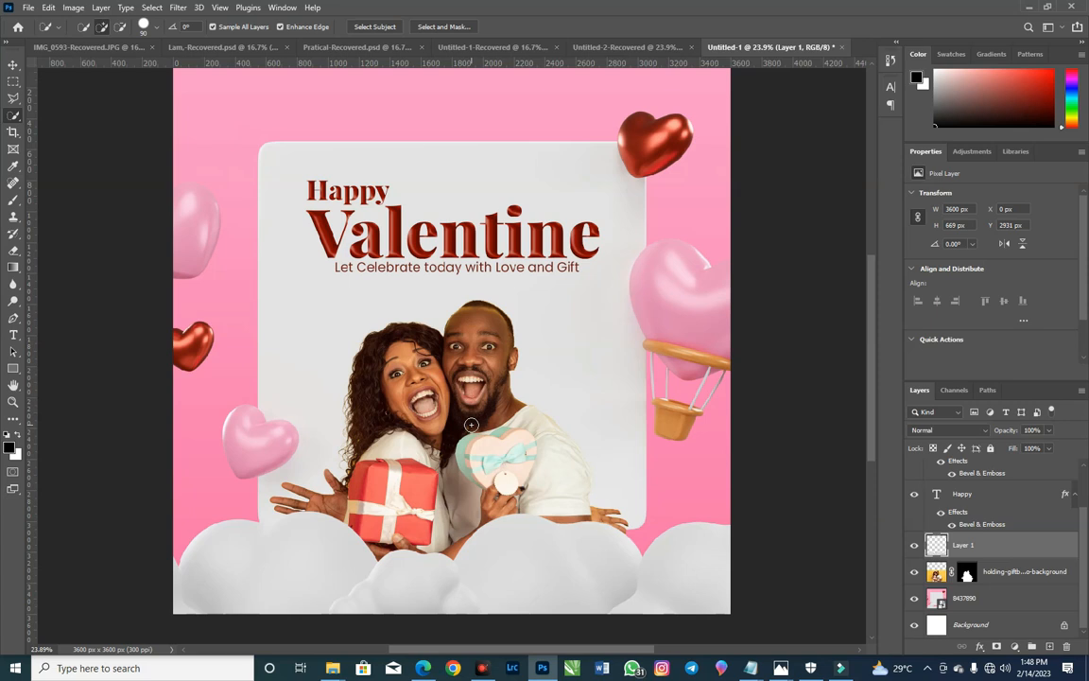
Step: Add a Drop Shadow to the couple layer with opacity 31%, angle 155° and distance 78 px
click(13, 64)
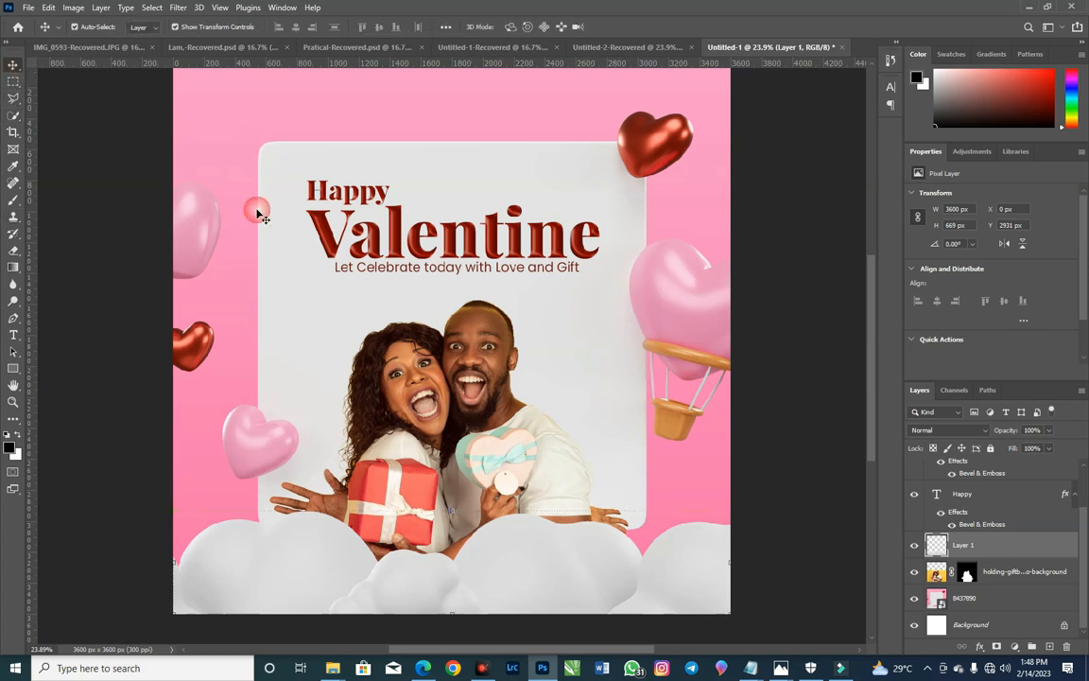
drag(413, 309, 450, 341)
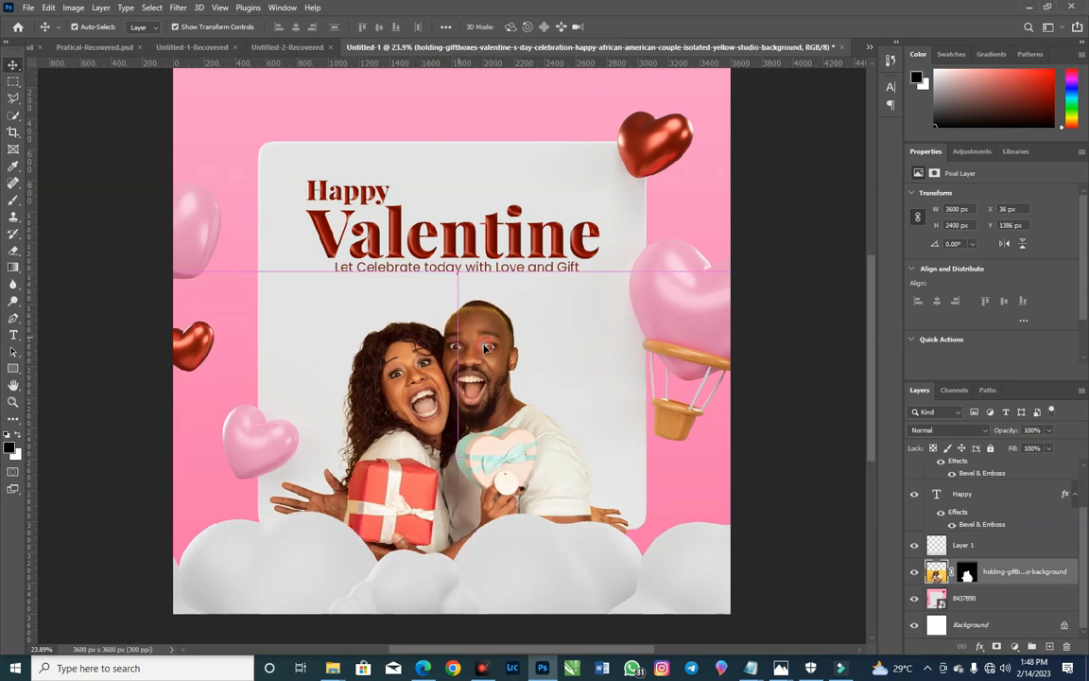
click(995, 647)
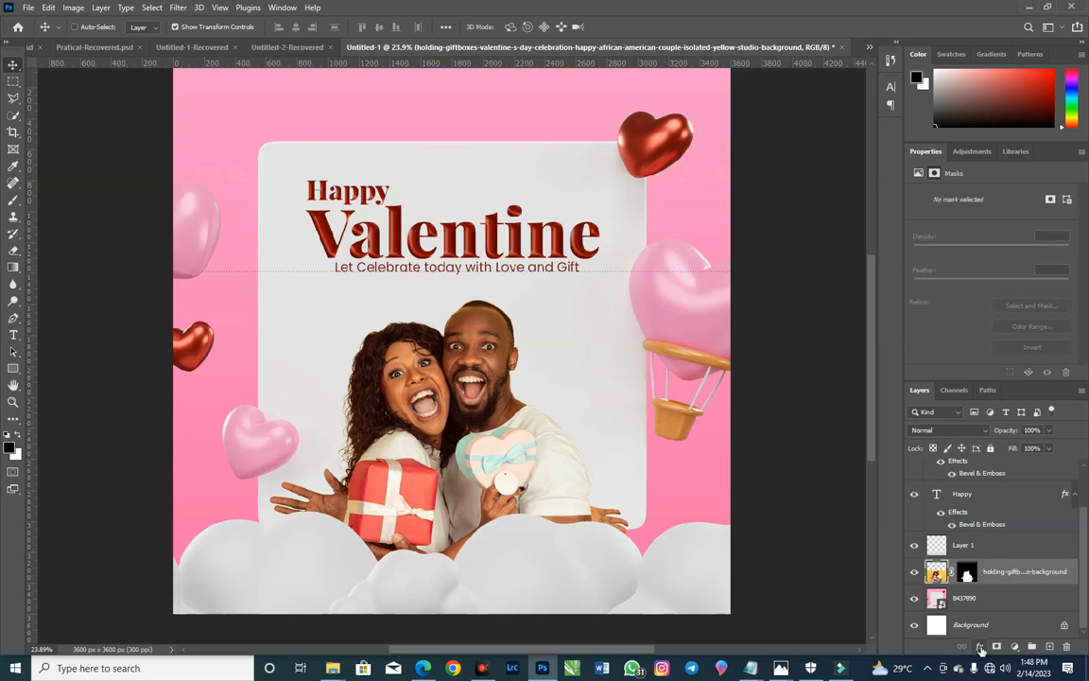
click(981, 648)
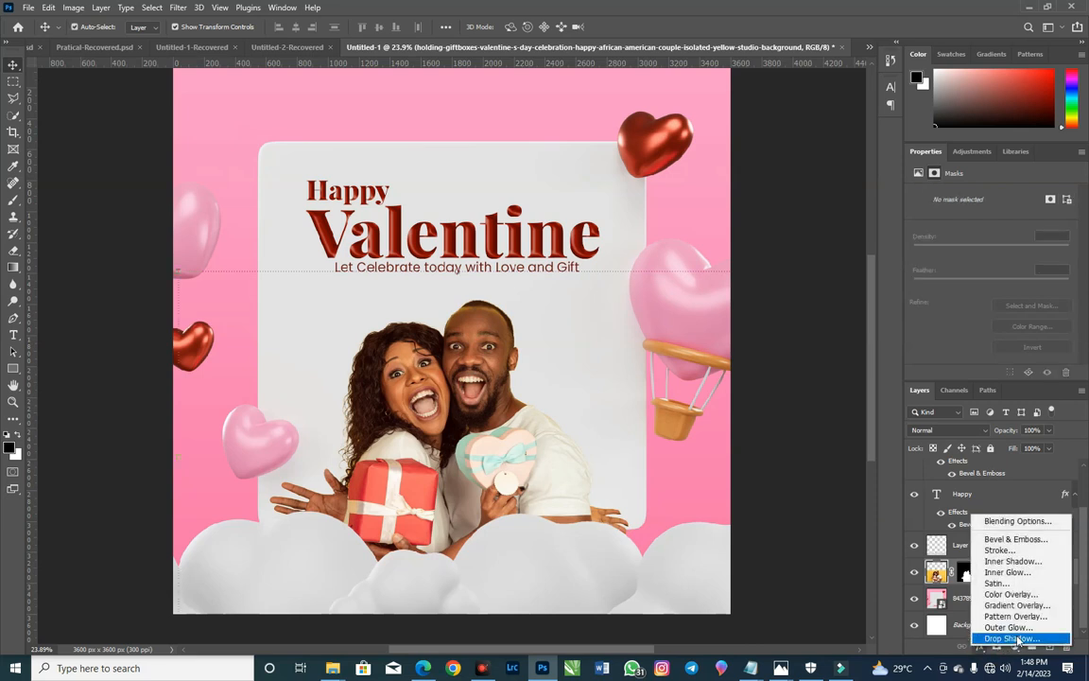
click(1009, 638)
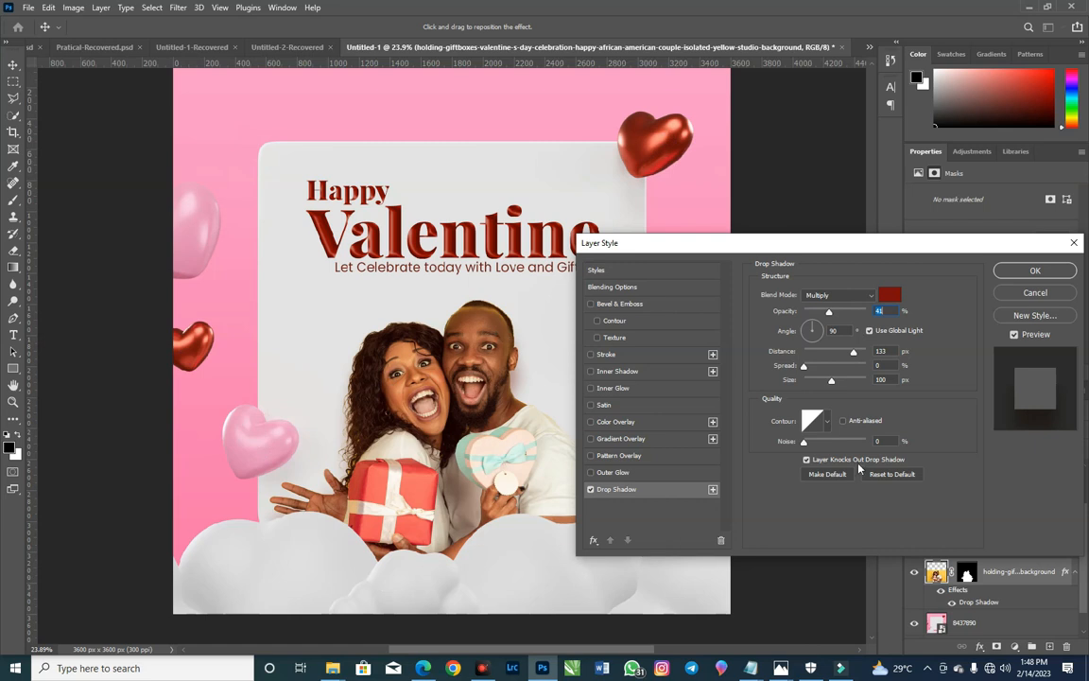
drag(468, 376, 528, 405)
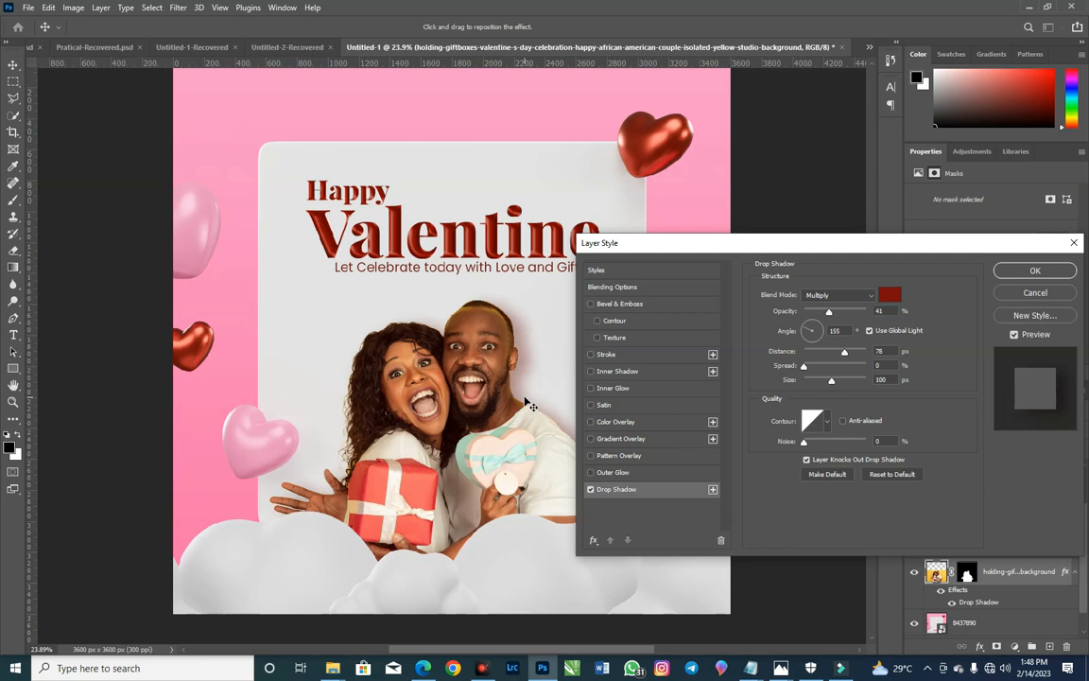
drag(830, 314, 823, 316)
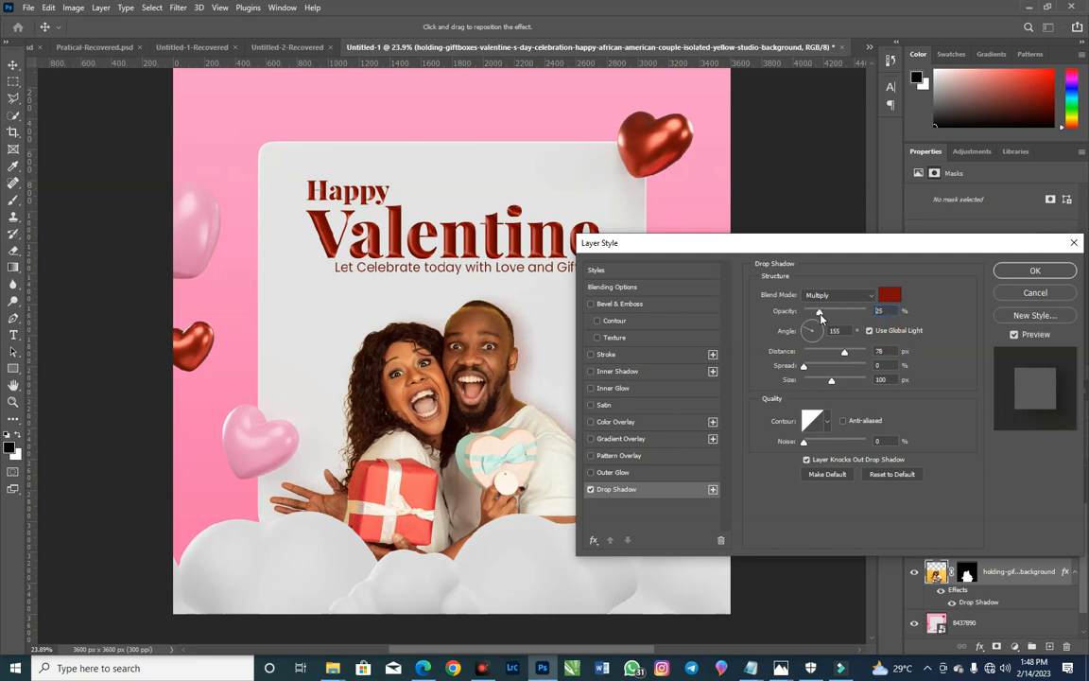
click(1032, 272)
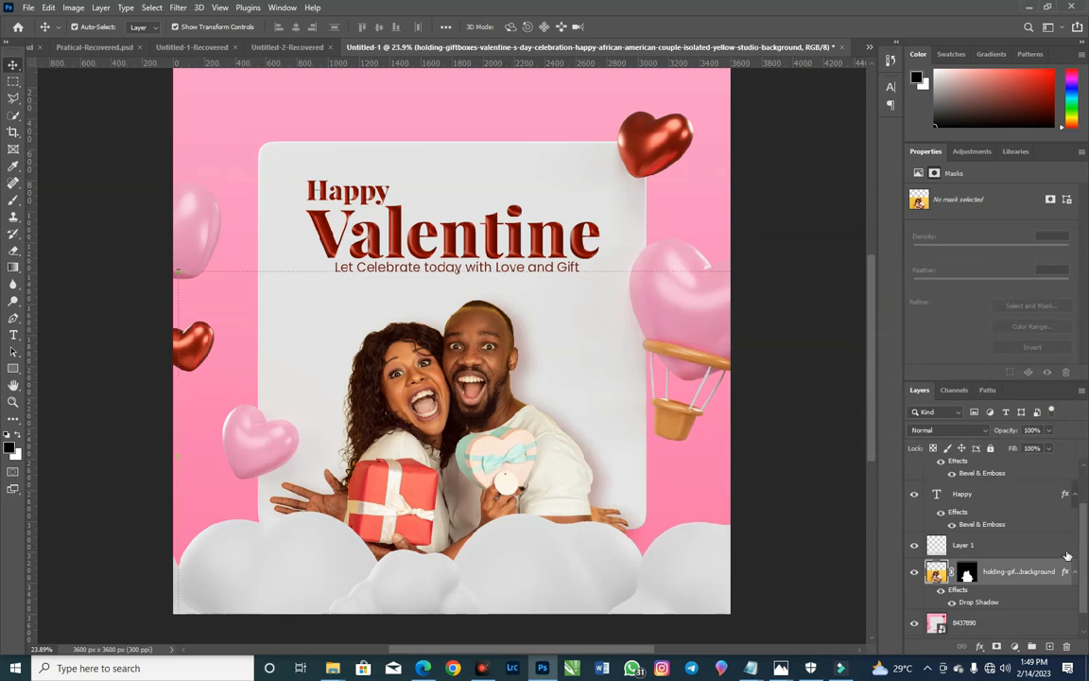
Step: Add a Color Balance adjustment layer above the tagline text and shift its midtones slightly toward magenta and yellow
scroll(1067, 554, up, 1)
click(1049, 473)
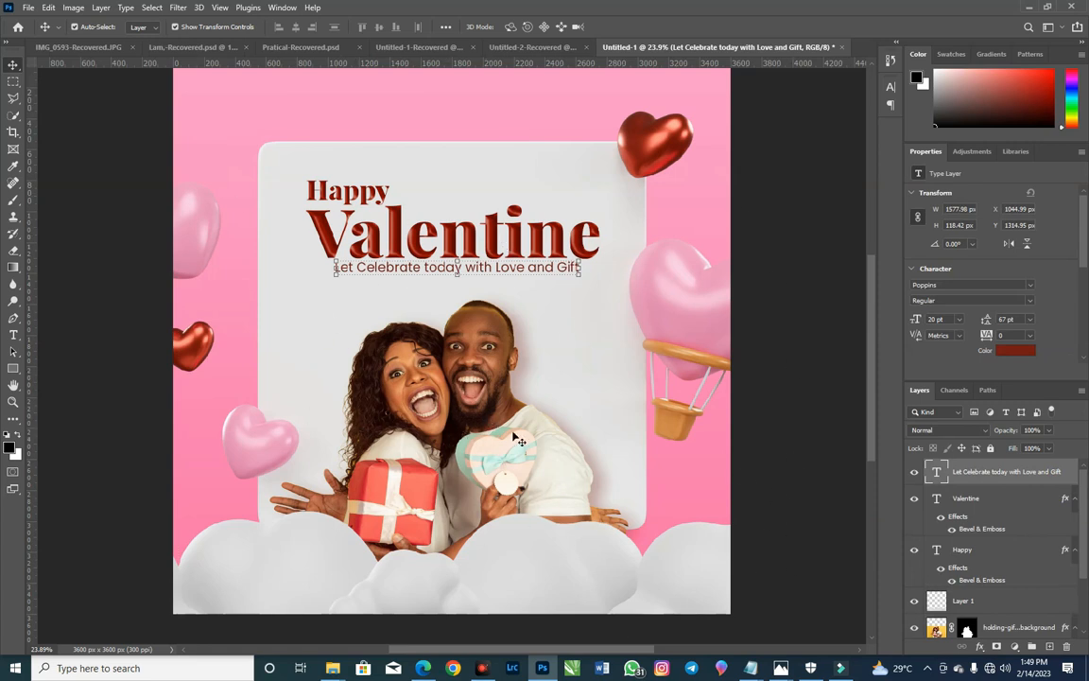
click(1015, 646)
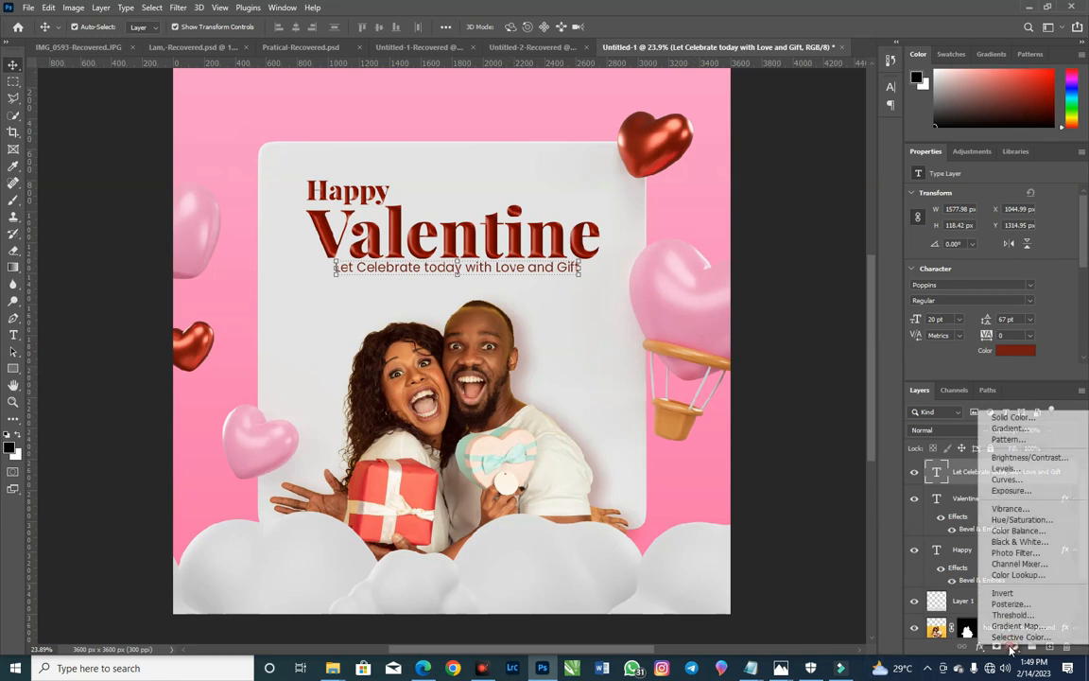
click(1041, 533)
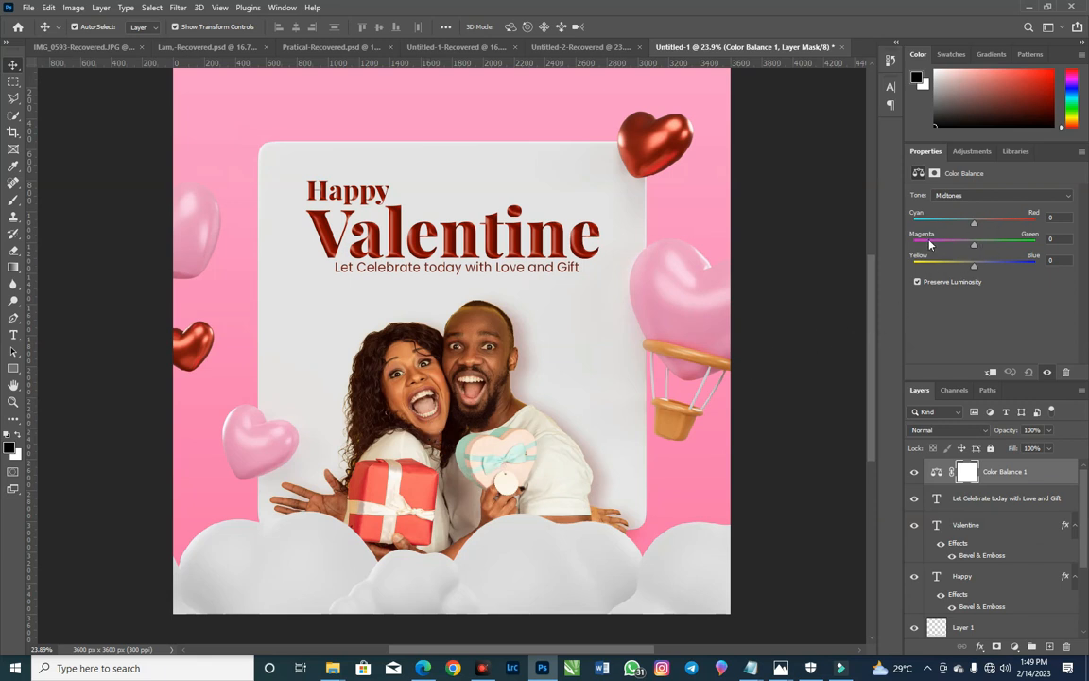
drag(975, 227, 968, 248)
drag(969, 250, 969, 254)
drag(975, 270, 971, 271)
Step: Set the Color Balance shadows to Cyan–Red +3, Magenta–Green -3 and Yellow–Blue -4
click(983, 196)
click(1011, 212)
click(1064, 218)
key(Up)
key(Up)
key(Up)
key(Up)
click(1057, 239)
key(Down)
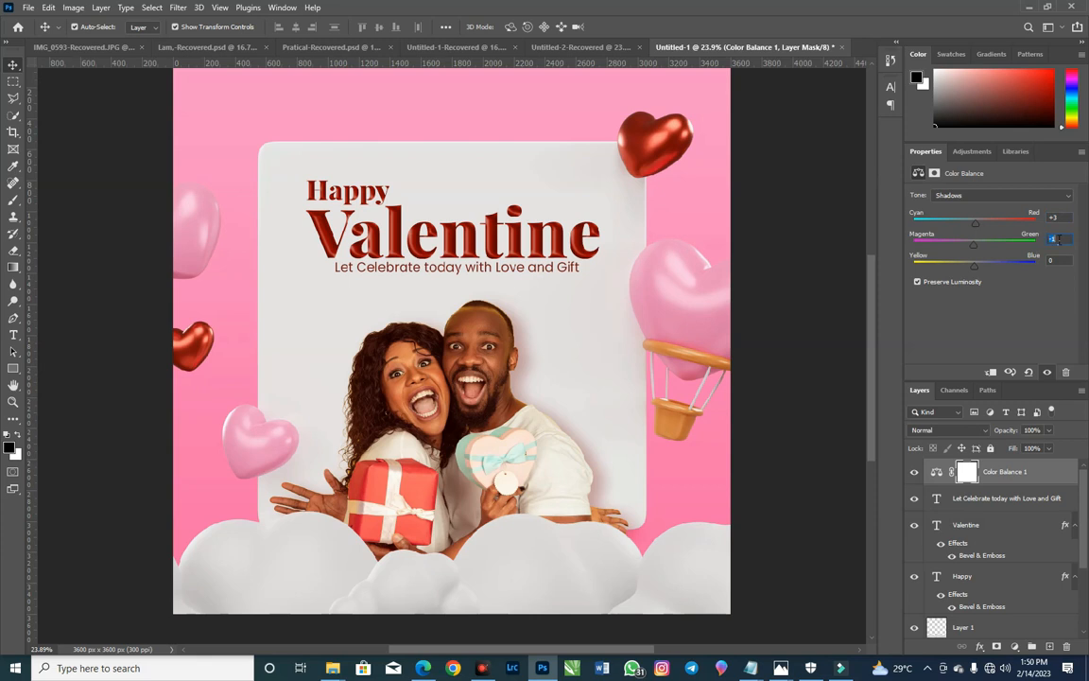
key(Down)
click(1057, 260)
key(Down)
key(Down)
key(Down)
key(Down)
key(Down)
Step: Set the Color Balance highlights to Cyan–Red -1, Magenta–Green -3 and Yellow–Blue -1
click(1002, 195)
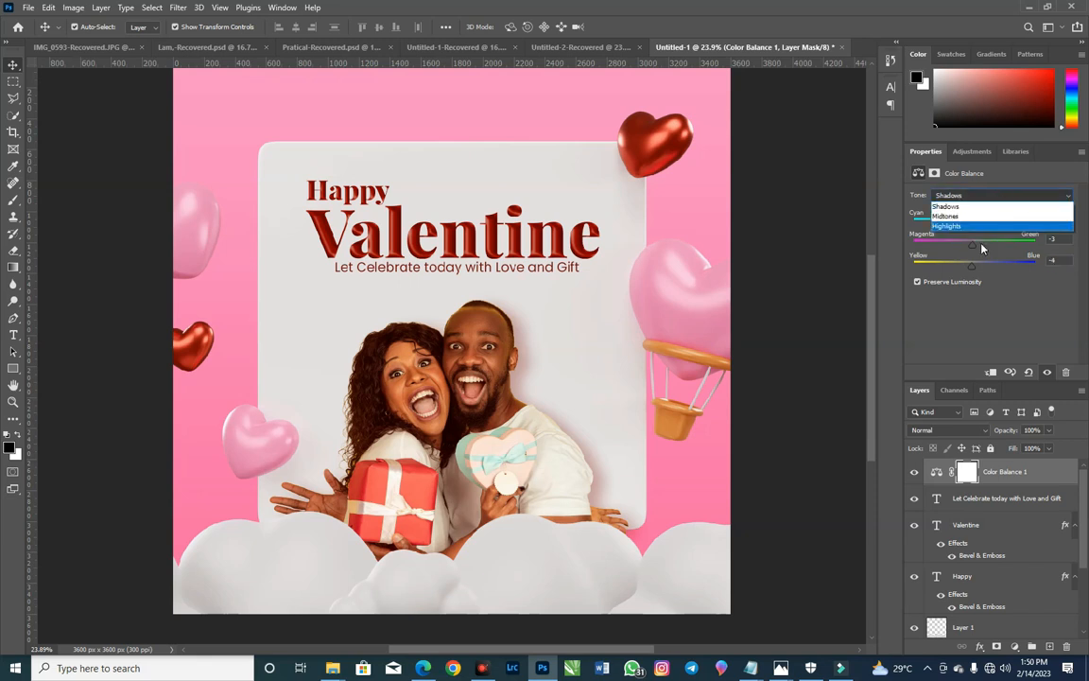
click(982, 225)
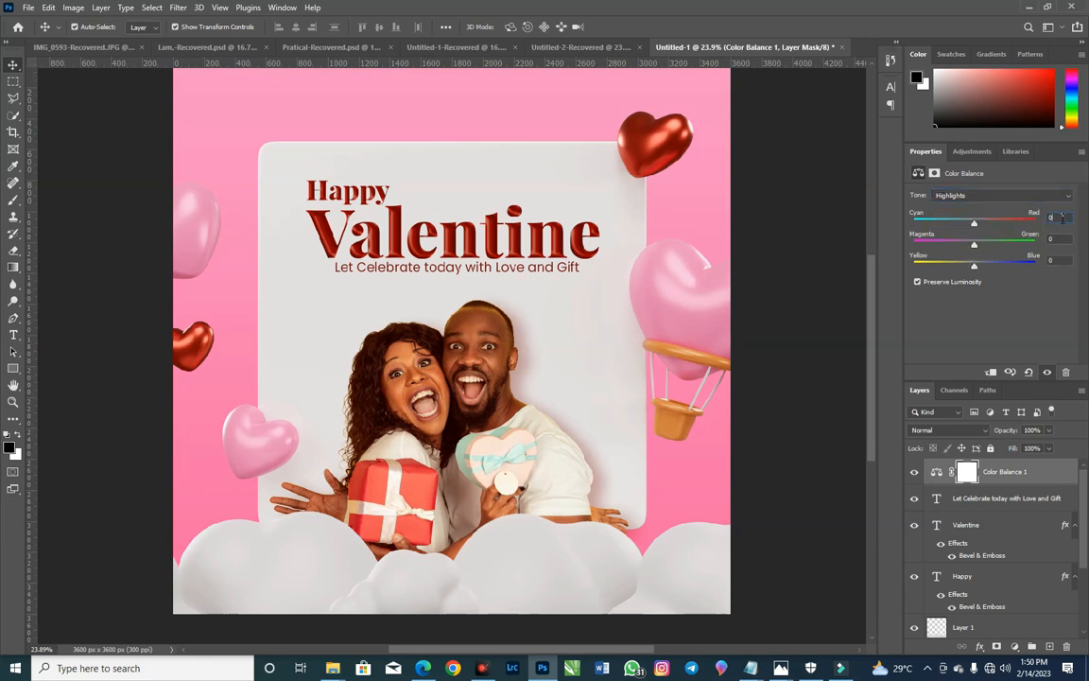
click(1051, 238)
key(Down)
key(Down)
key(Down)
click(1057, 260)
key(Down)
key(Down)
key(Up)
click(1068, 217)
key(Down)
Step: Compare the poster with and without the Color Balance adjustment, leave the layer visible and review the whole design
click(915, 473)
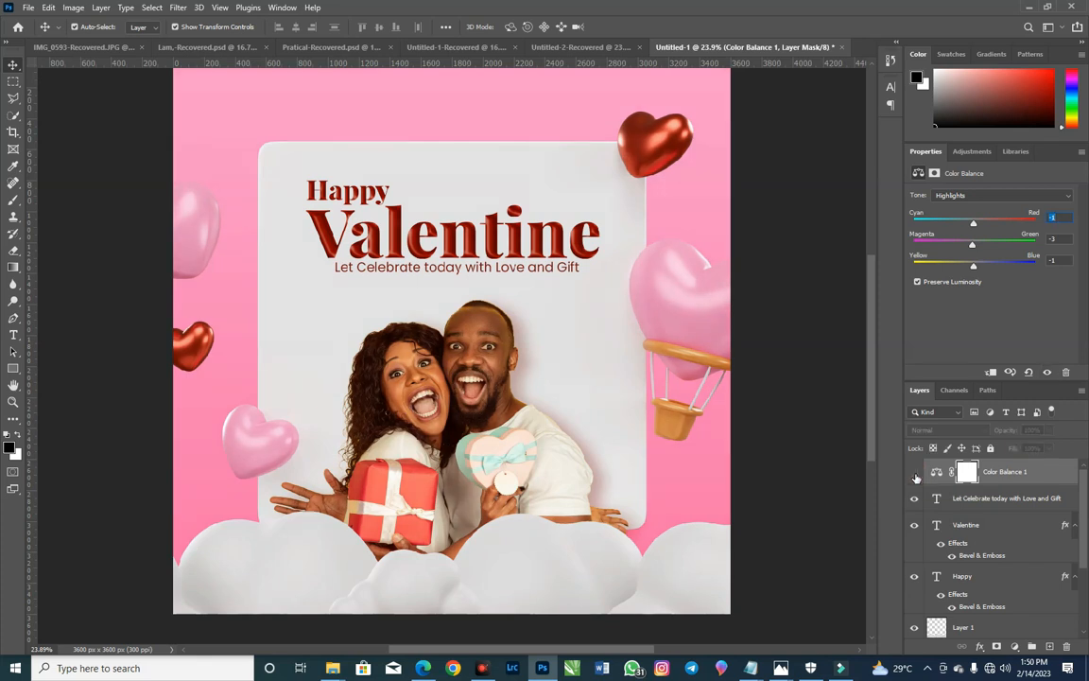
click(914, 472)
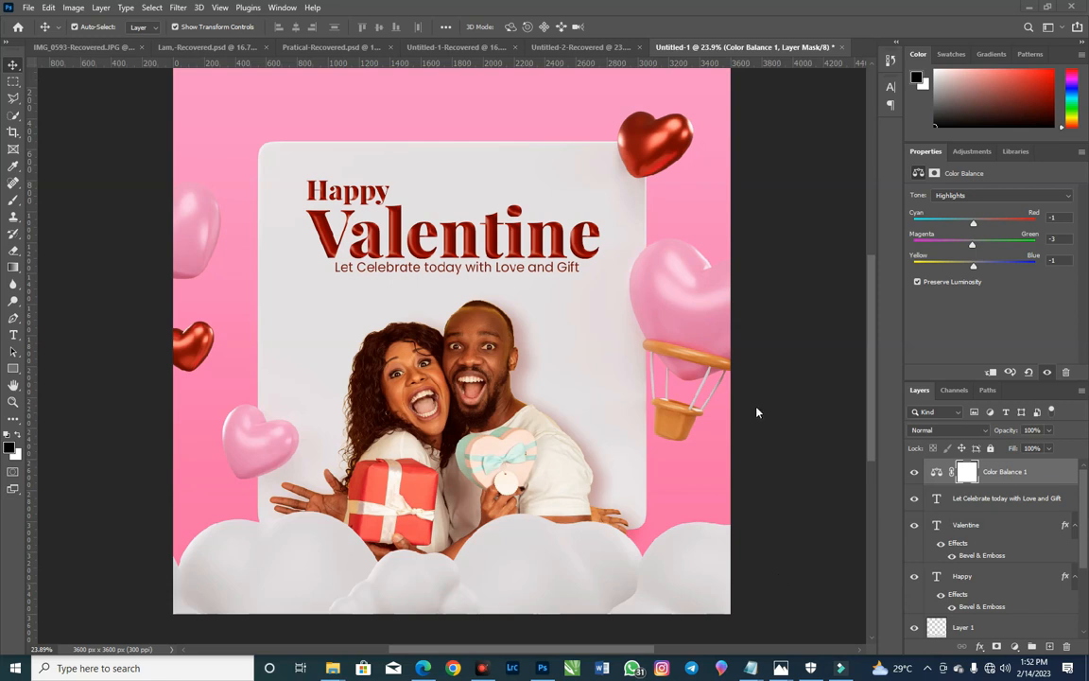
scroll(400, 239, up, 1)
scroll(411, 255, down, 2)
scroll(414, 258, up, 2)
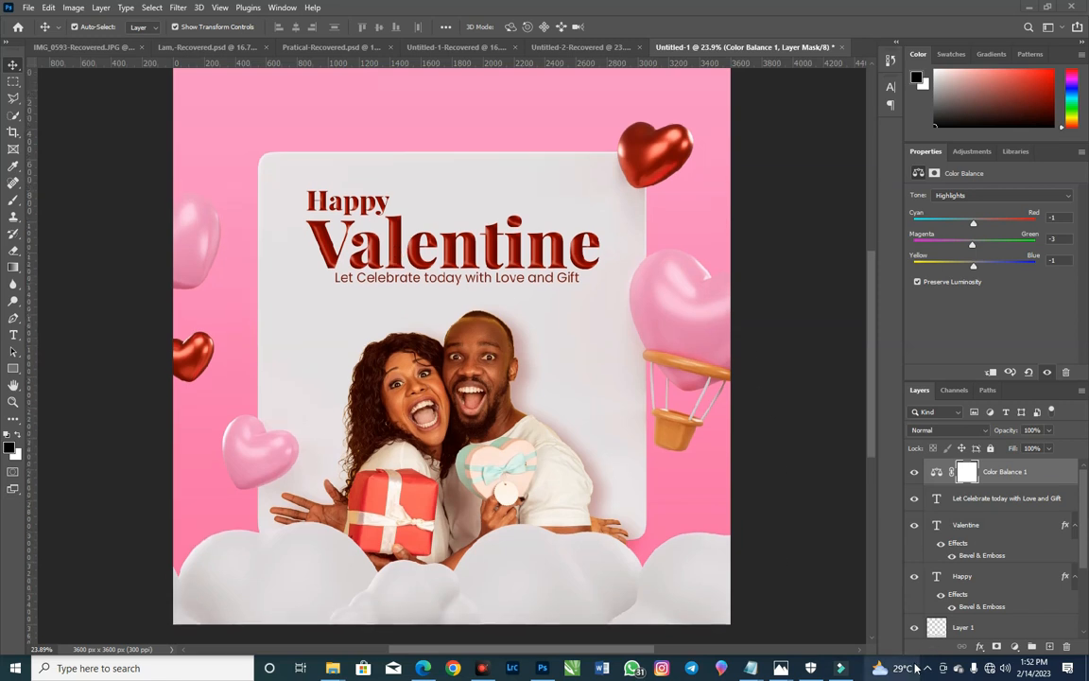